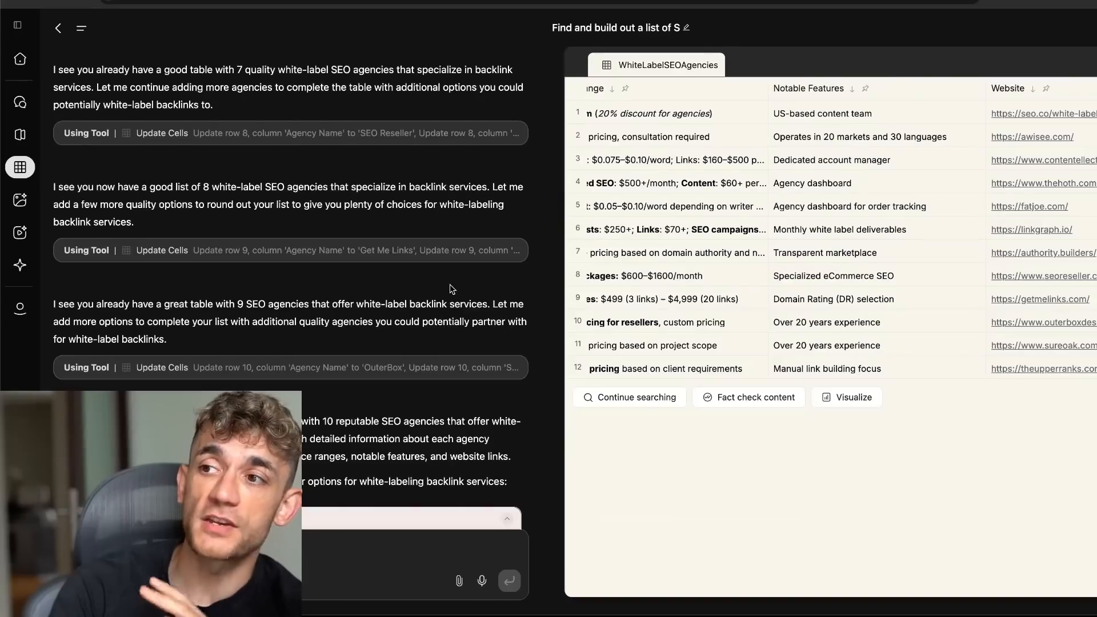
Review the chat behind the white-label SEO agency table and the AI Growth Calculator's inputs and results
scroll(410, 301, down, 5)
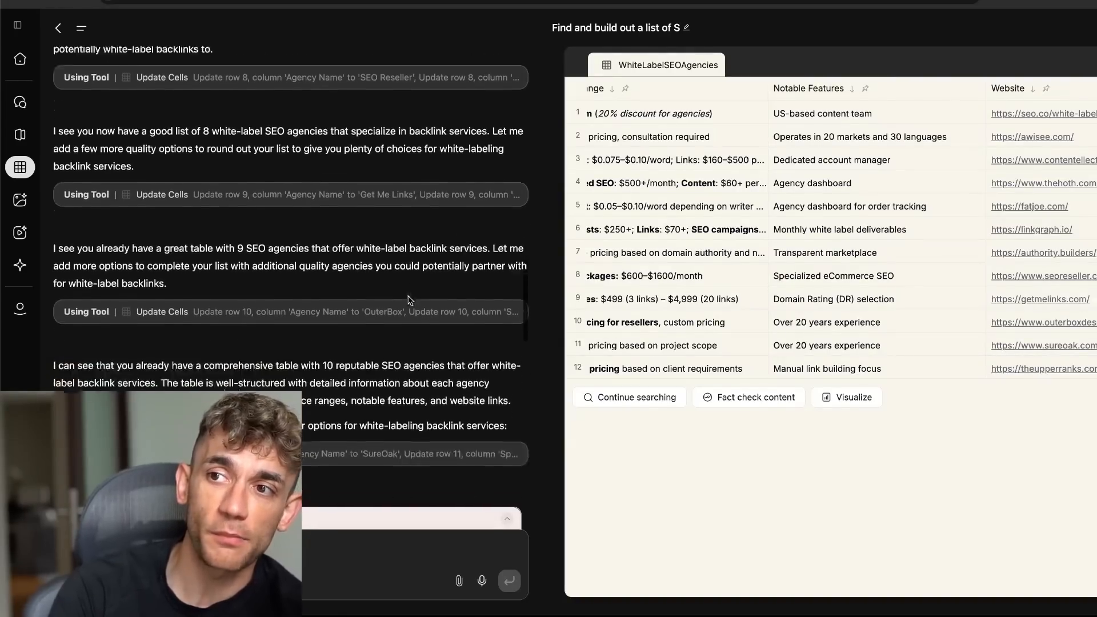
scroll(410, 301, down, 8)
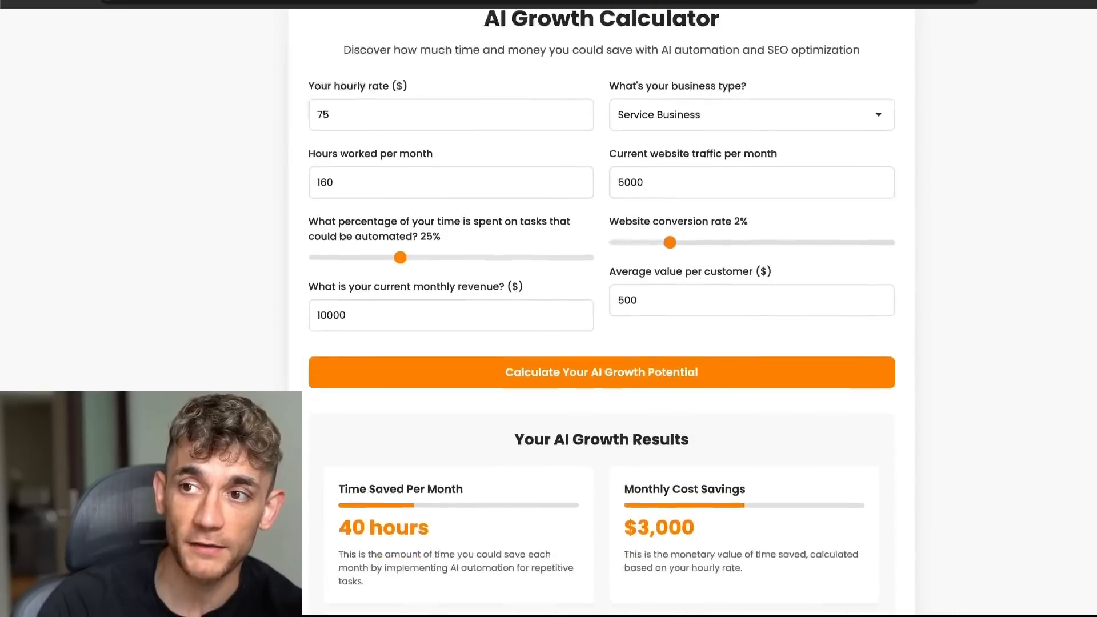
scroll(601, 308, down, 7)
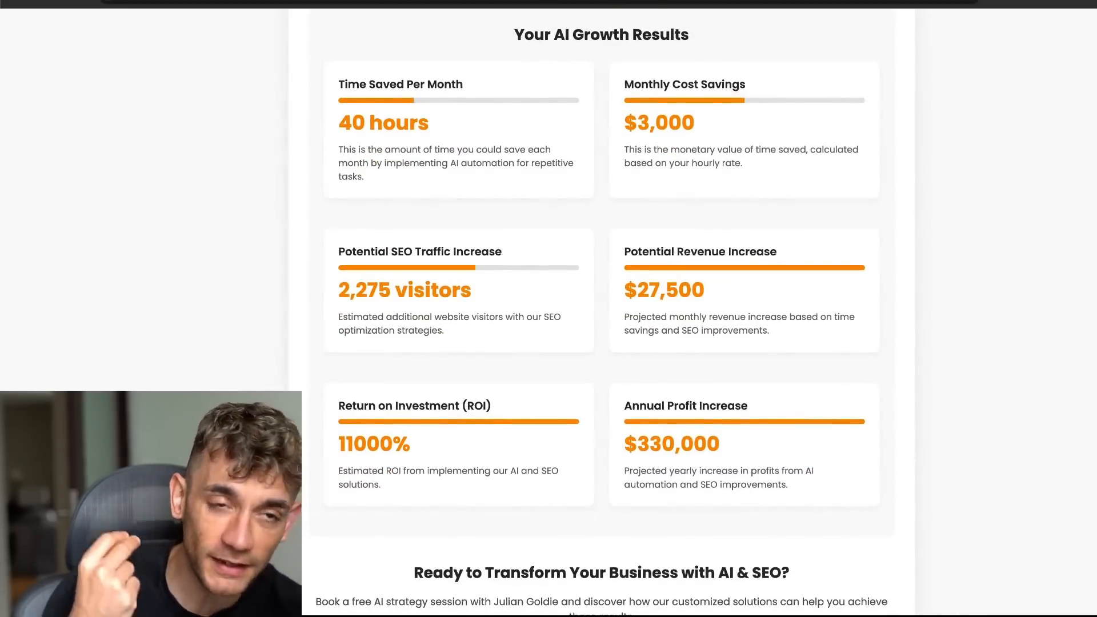
scroll(445, 148, up, 8)
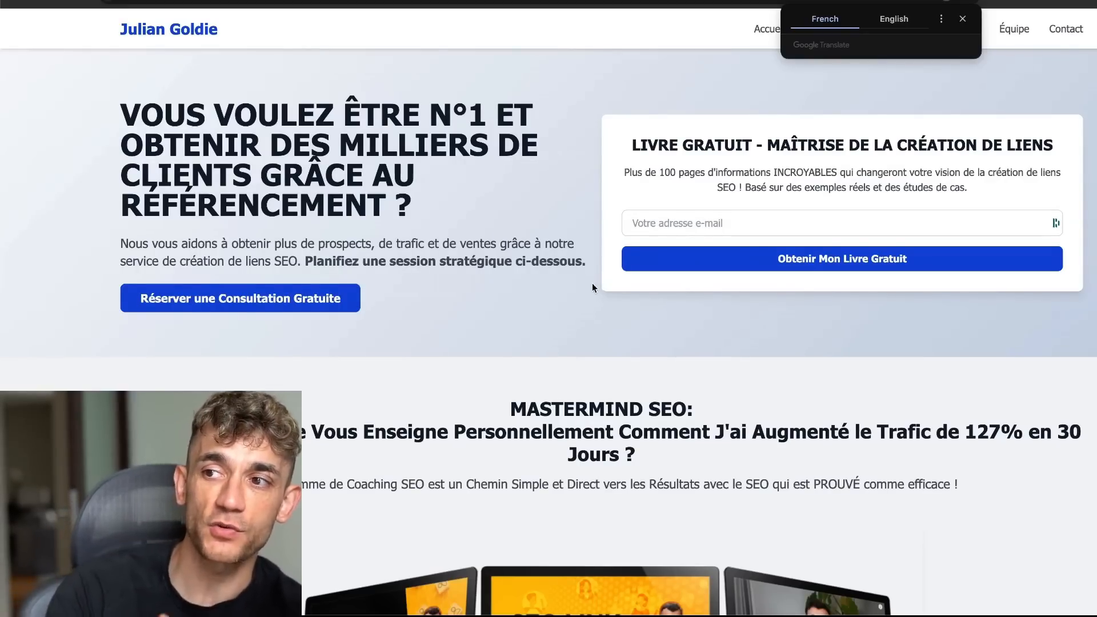
Look through the French SEO landing page and start the SEO Runner game
scroll(587, 284, down, 10)
scroll(582, 309, down, 20)
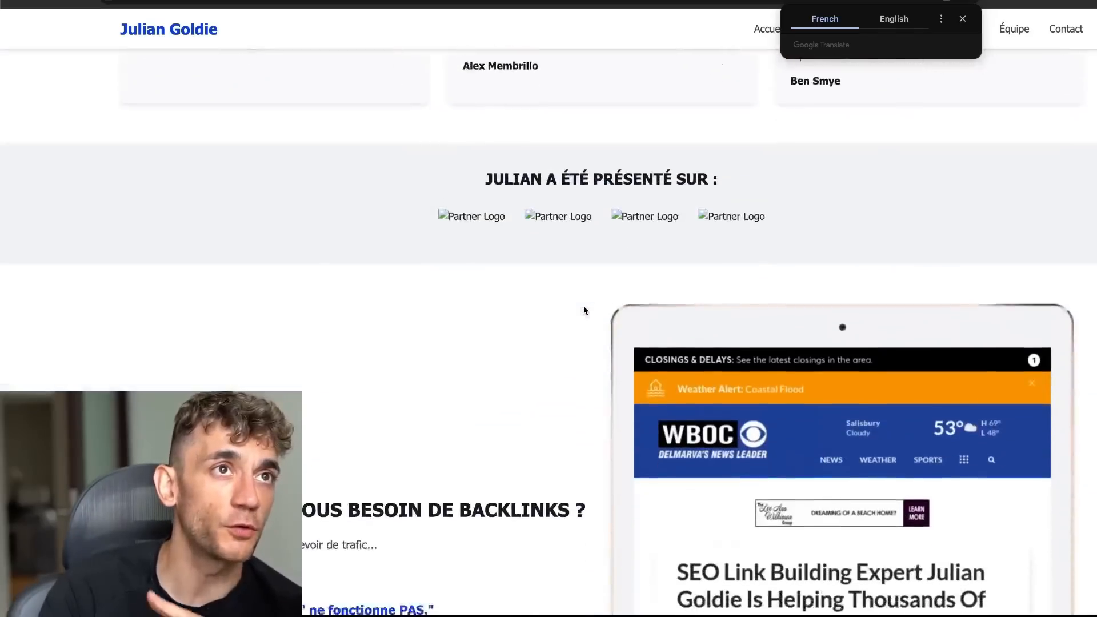
scroll(906, 61, down, 3)
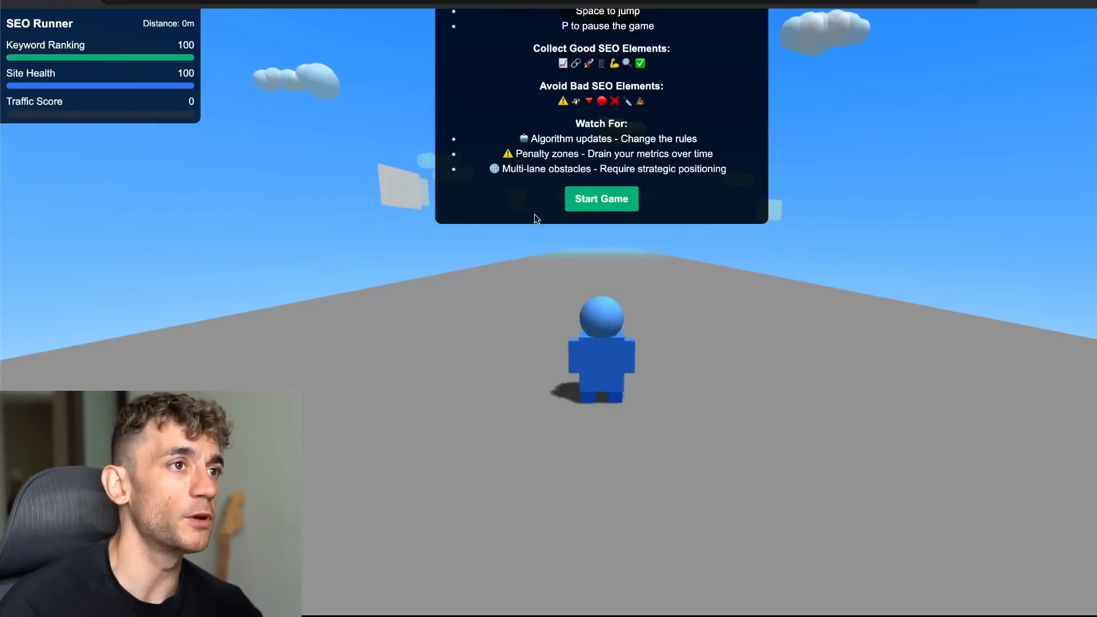
click(601, 203)
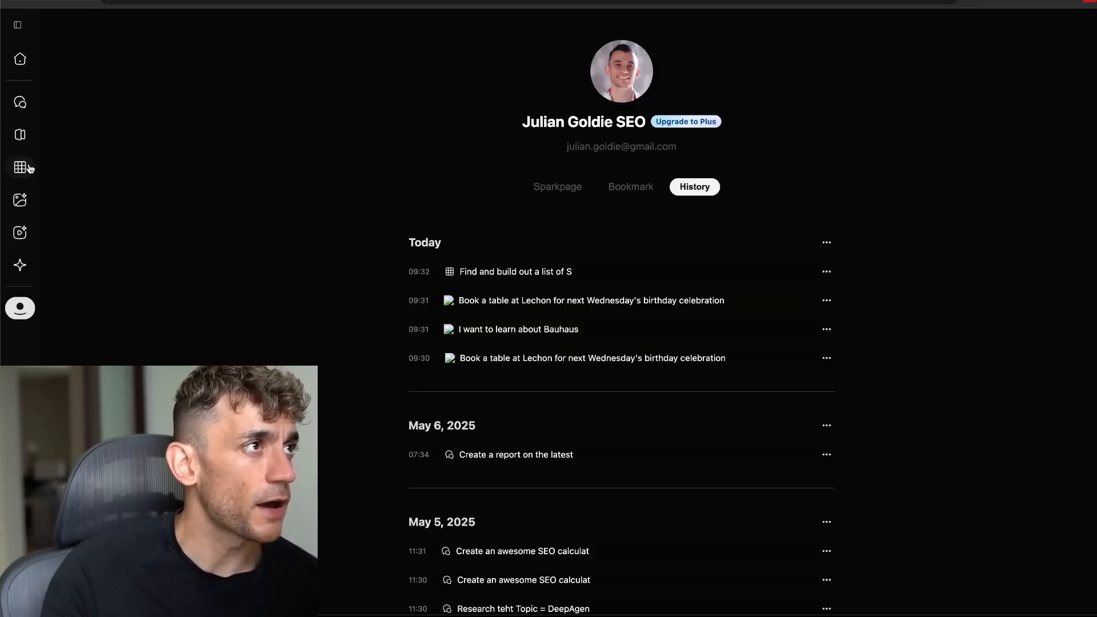
Open AI Sheets and read its introductory heading before returning to the home page
click(21, 167)
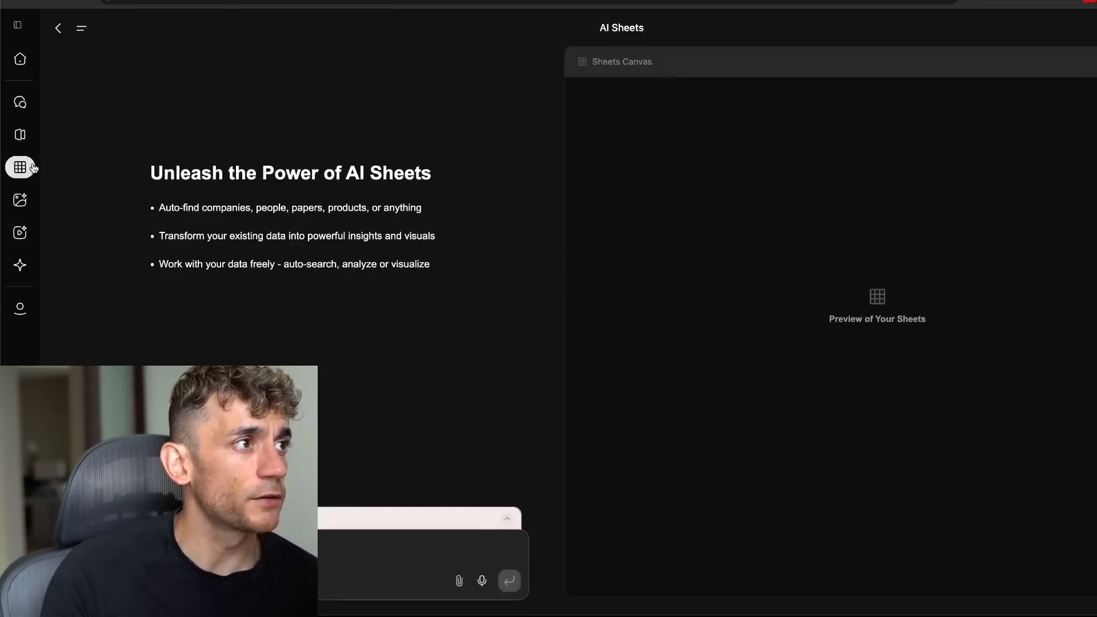
drag(151, 166, 443, 175)
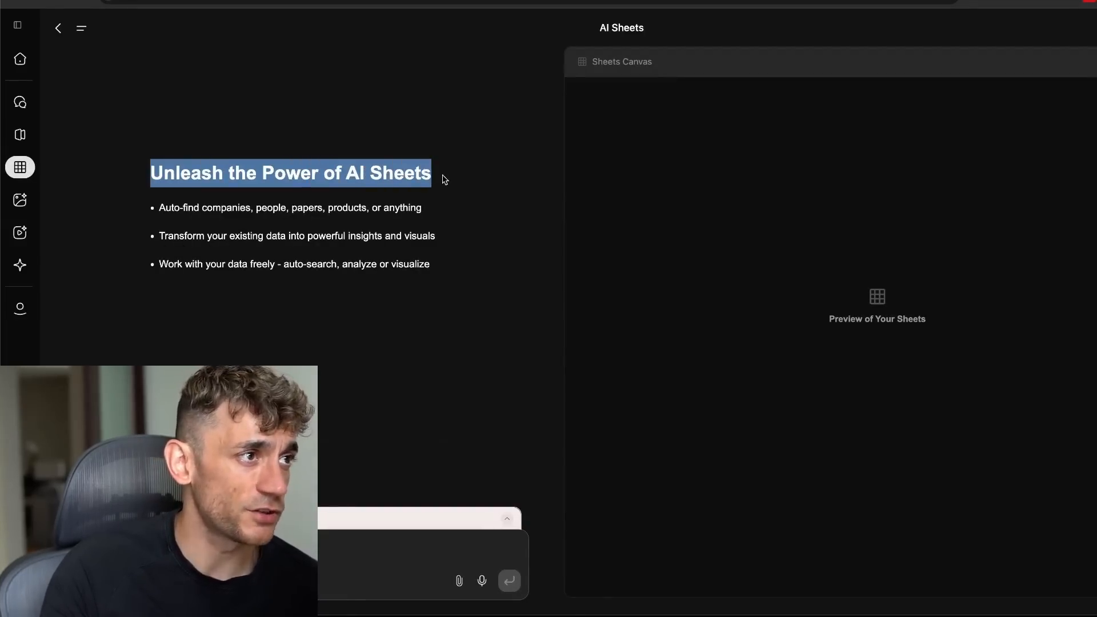
click(443, 175)
click(20, 59)
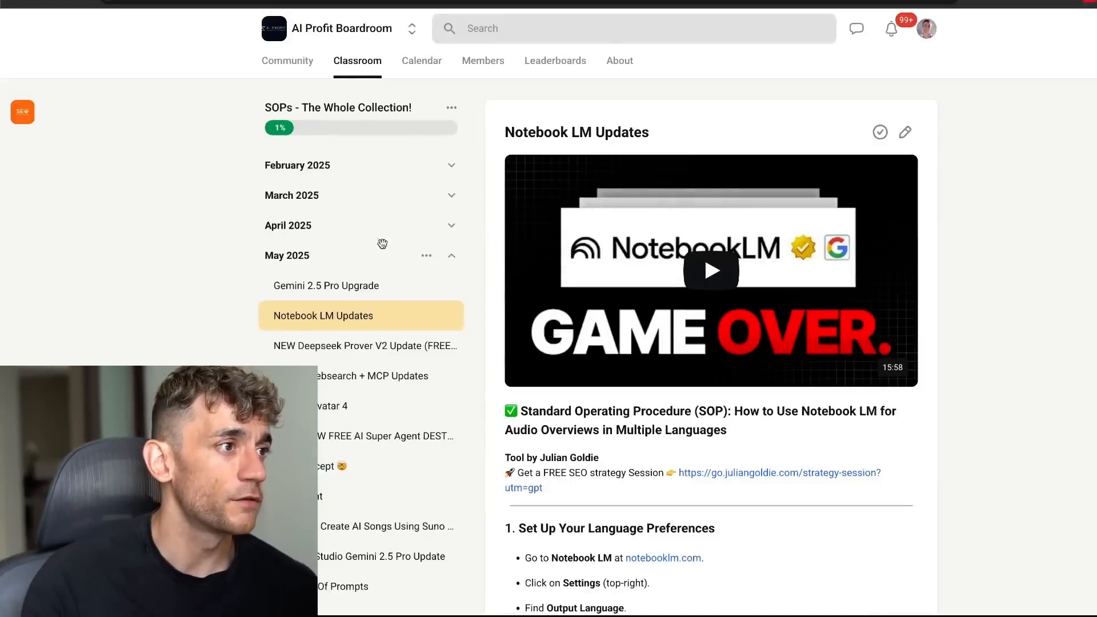
Open the GenSpark lesson under April 2025 in the SOP classroom and examine its list of built examples
click(450, 225)
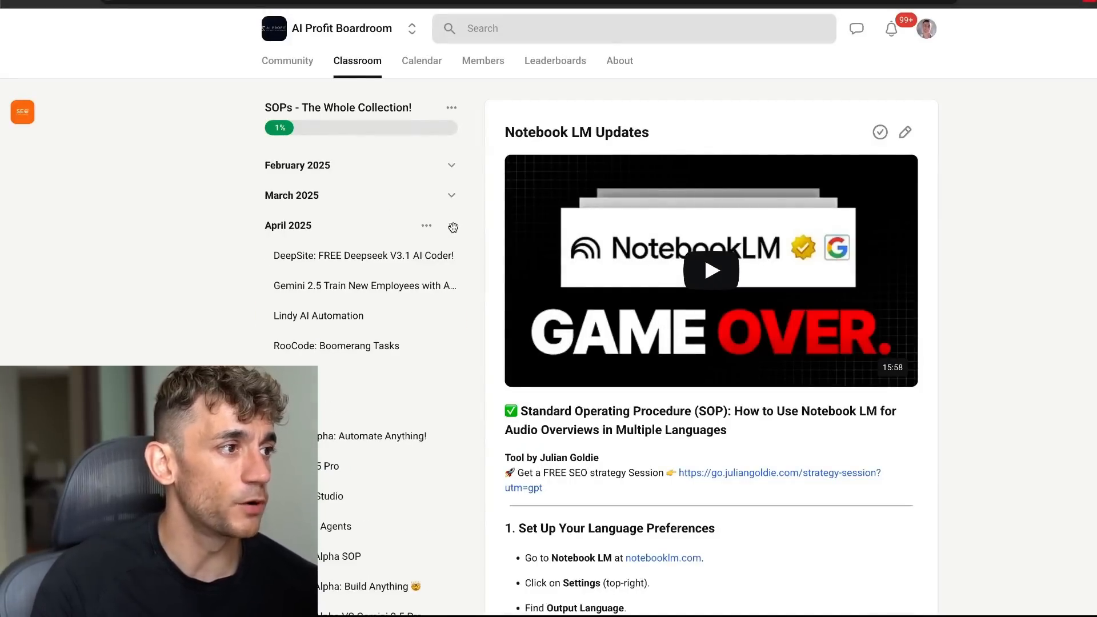
click(442, 405)
scroll(542, 503, down, 1)
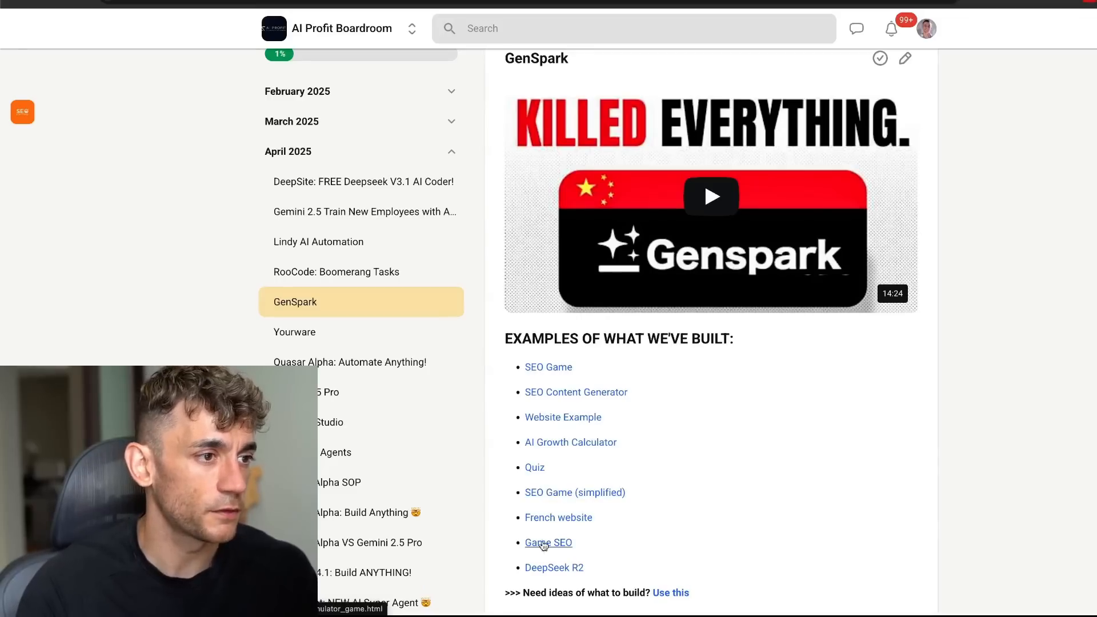
click(439, 8)
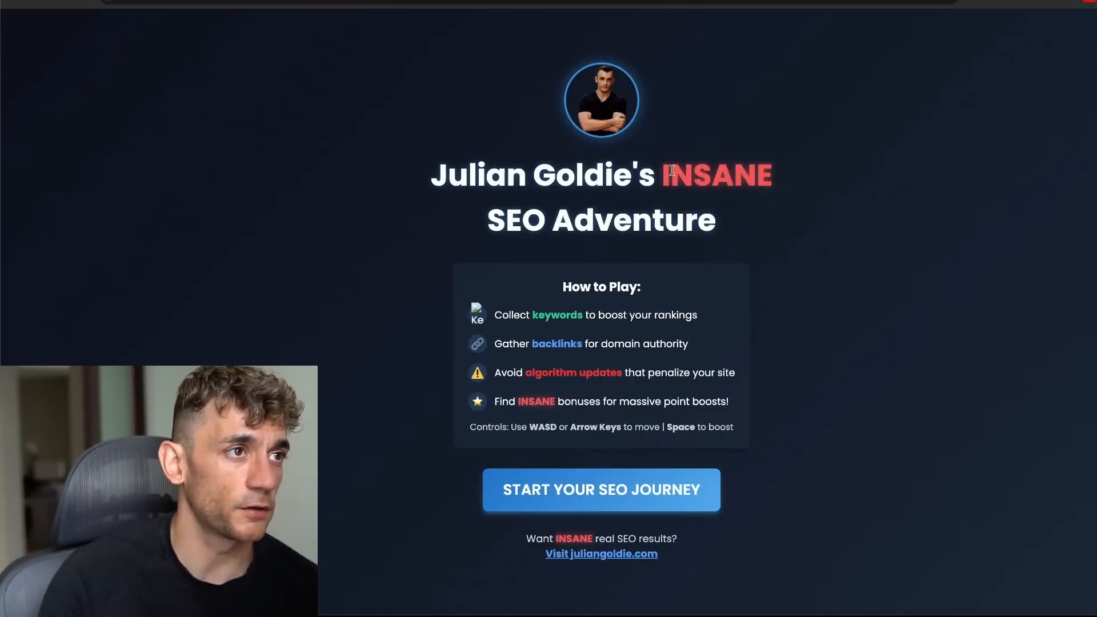
Start the SEO adventure game and steer the blue ball forward and to the right
click(546, 496)
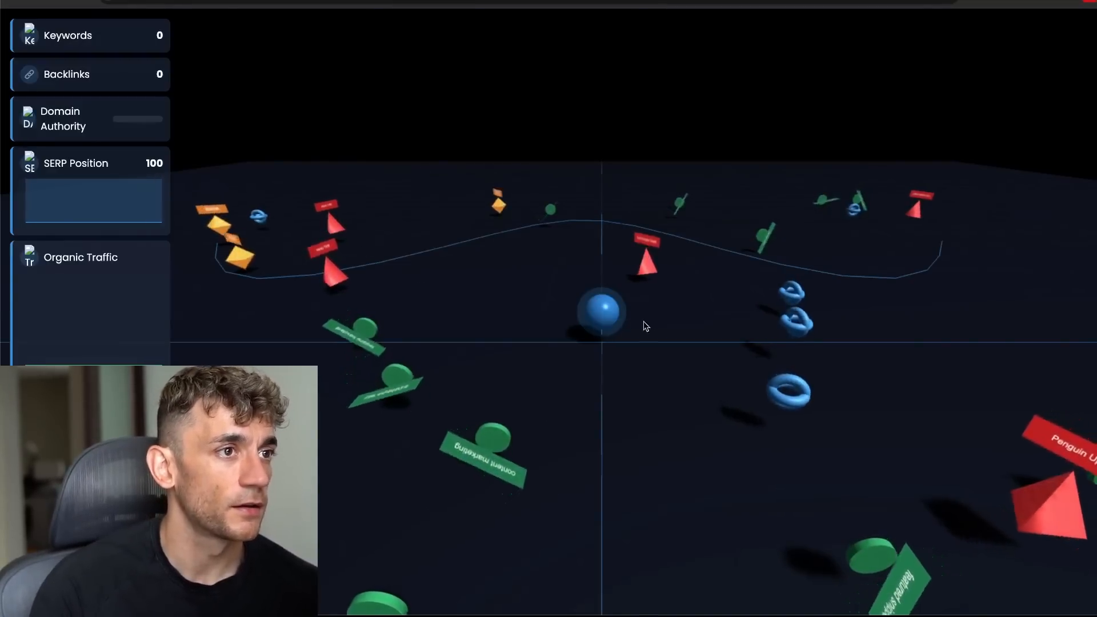
key(Up)
key(Right)
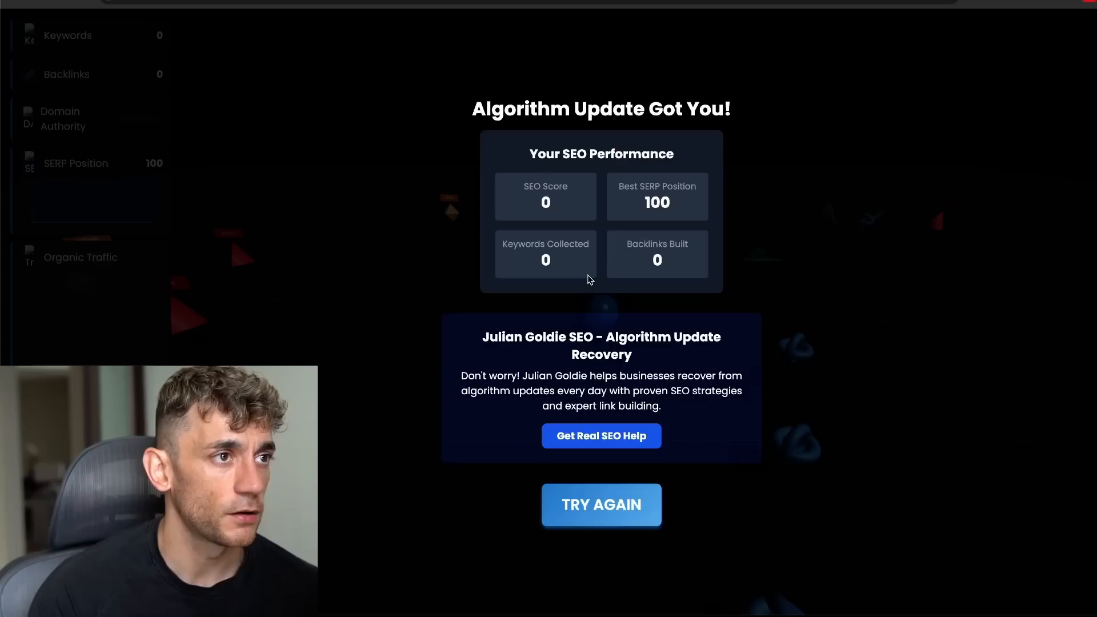
Read through the SEO performance summary, restart the game and steer the ball forward to collect keywords
drag(534, 146, 621, 480)
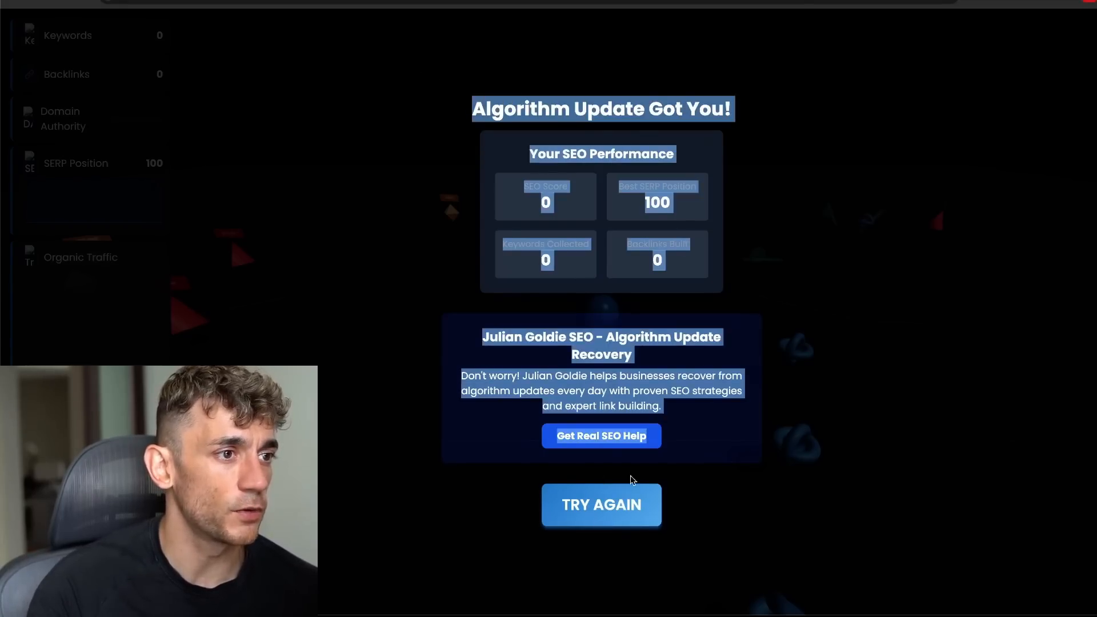
click(563, 504)
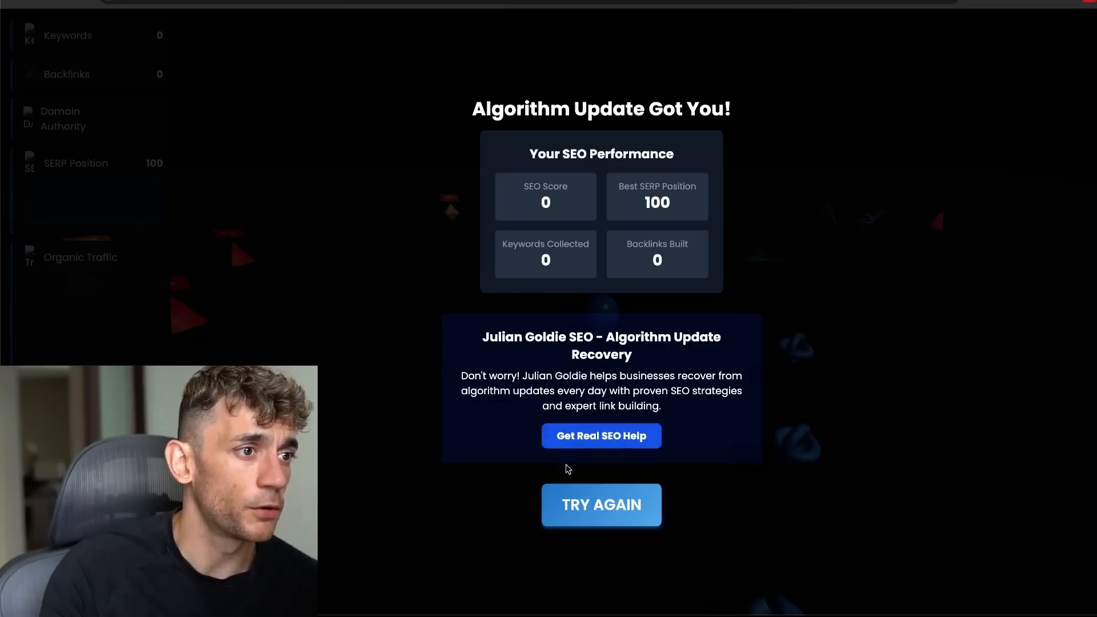
click(577, 505)
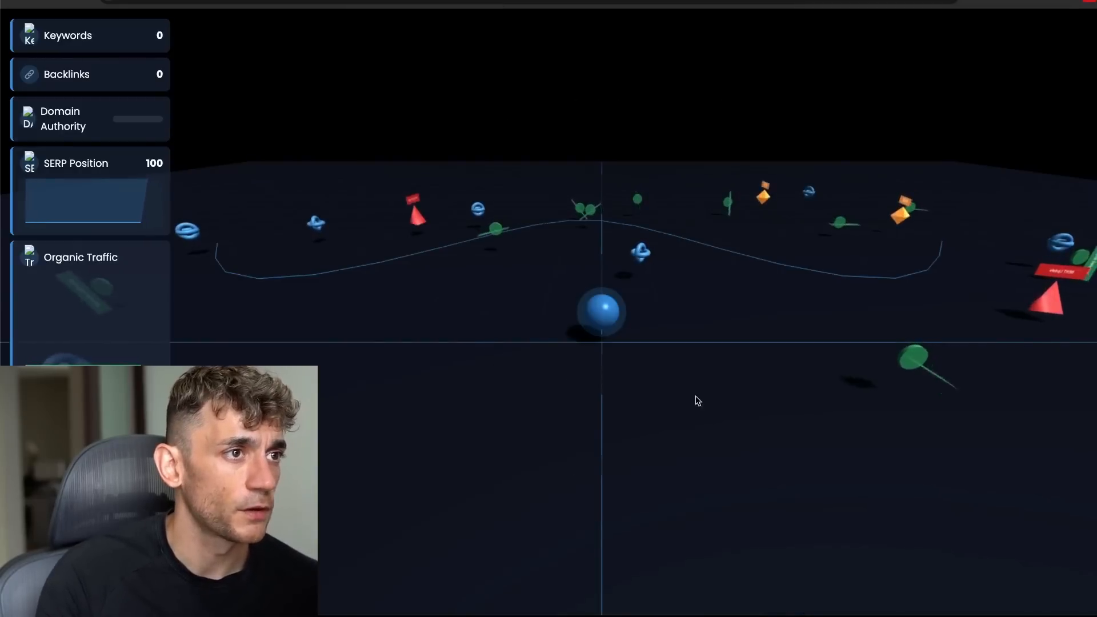
key(Up)
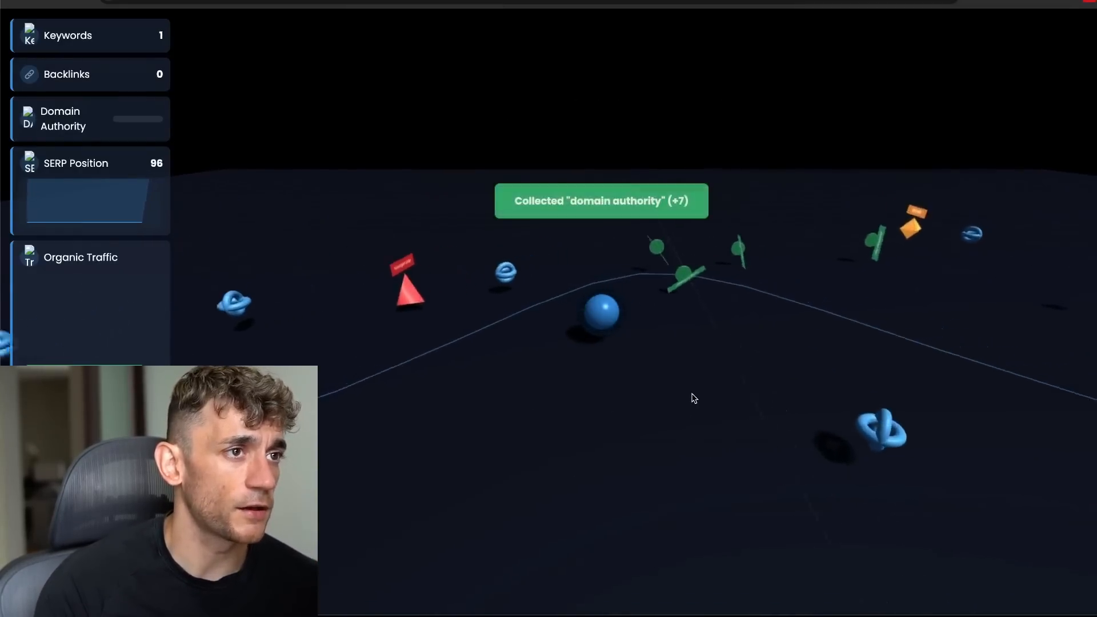
key(Up)
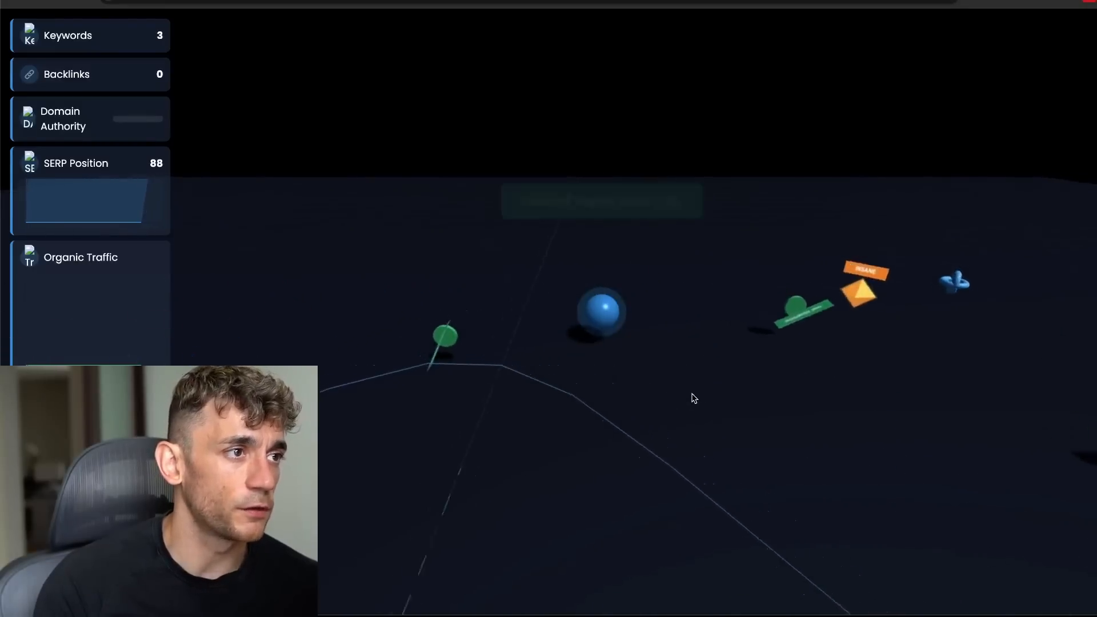
key(Up)
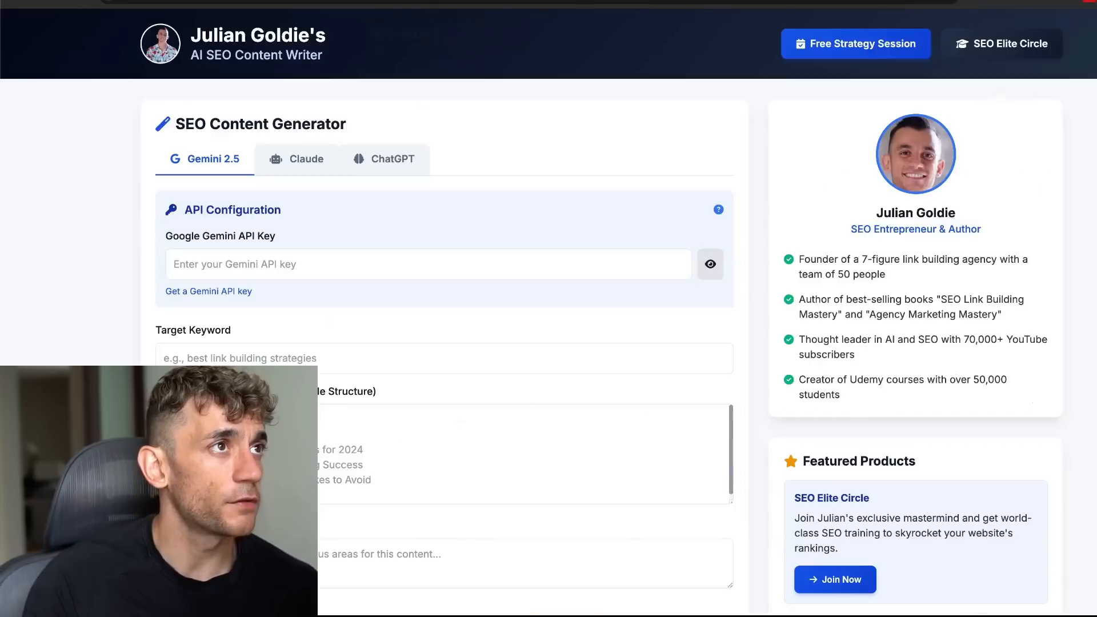
Examine the SEO Content Generator's Gemini API key, target keyword, content outline and additional instructions fields
drag(273, 121, 174, 122)
click(288, 110)
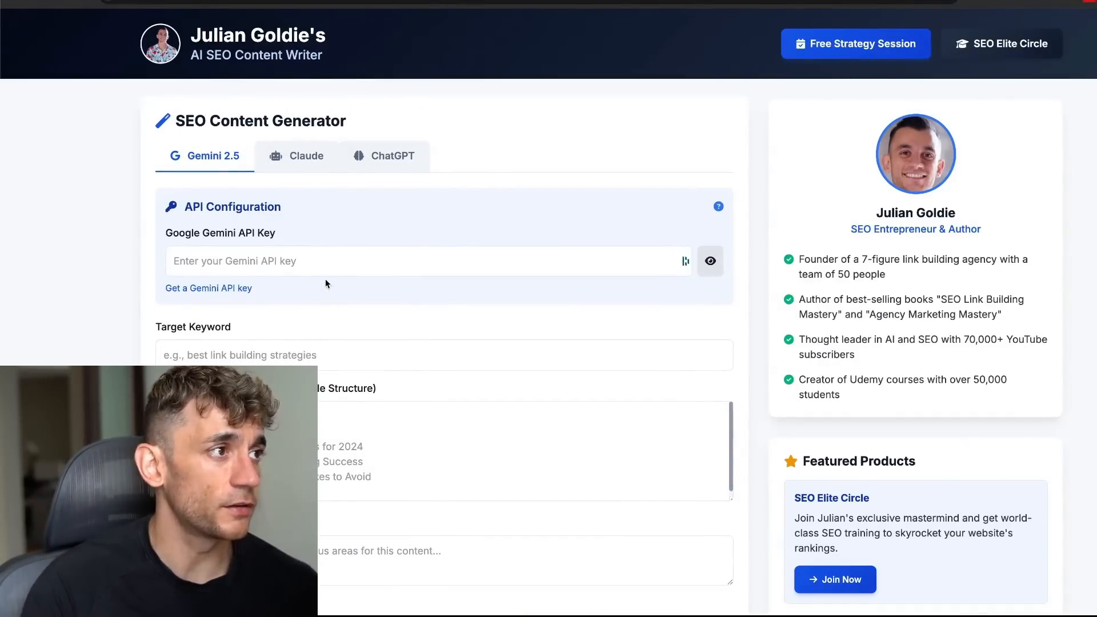
click(684, 261)
click(80, 319)
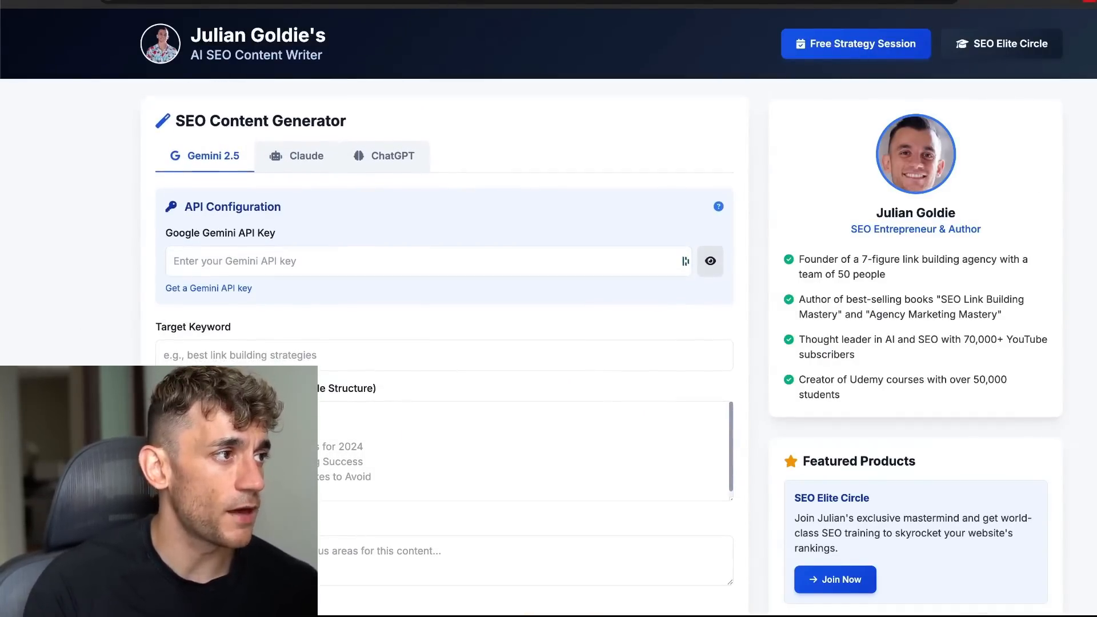
click(254, 355)
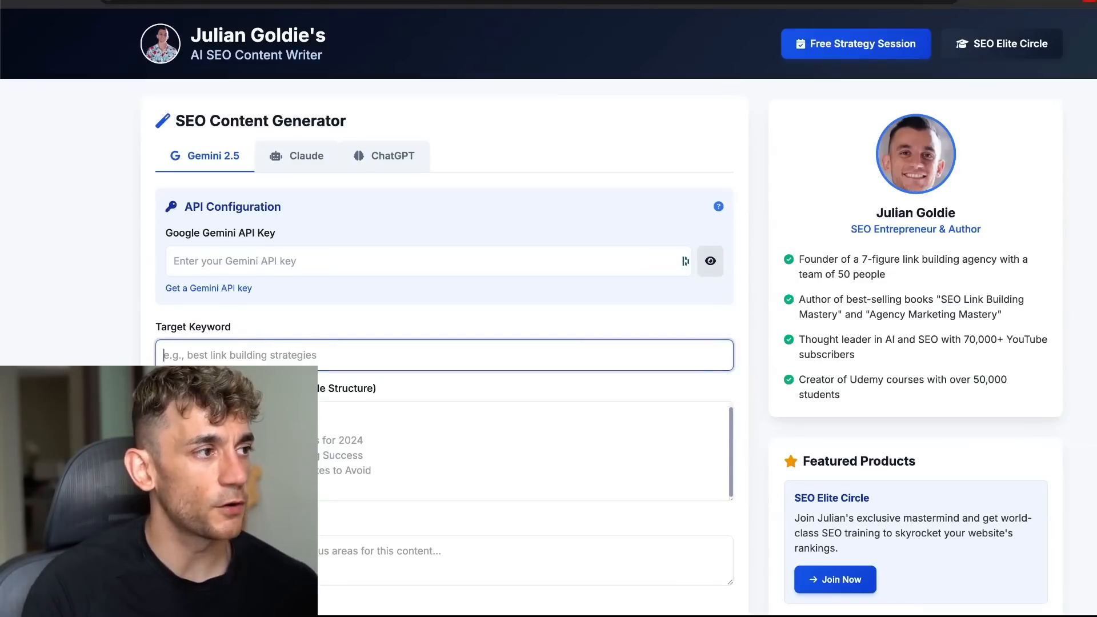
scroll(217, 342, down, 1)
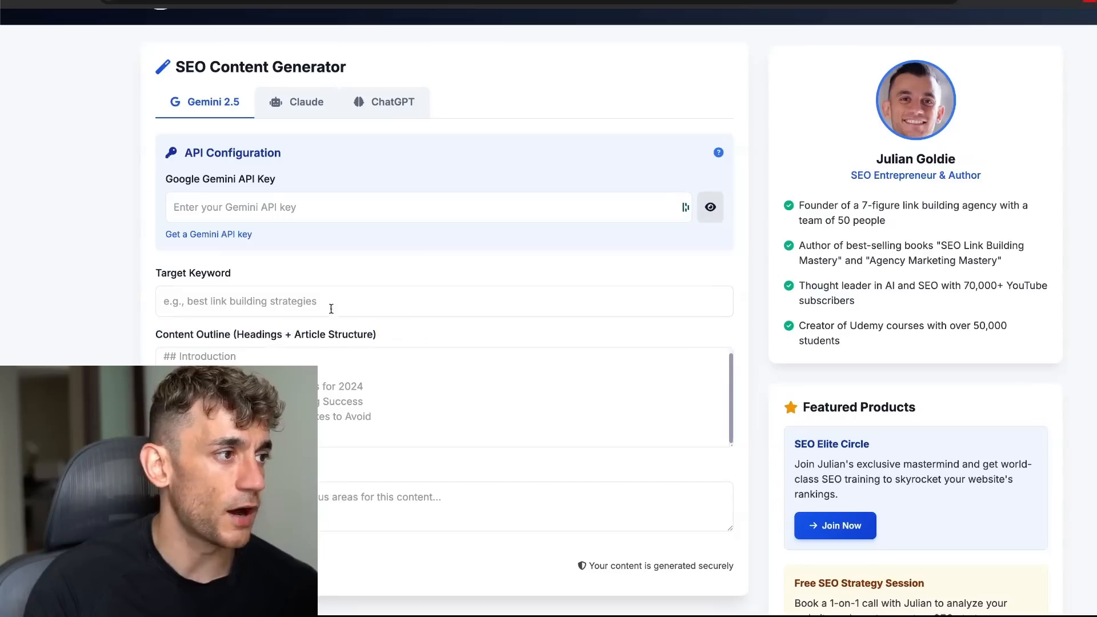
scroll(360, 343, down, 8)
scroll(257, 172, up, 10)
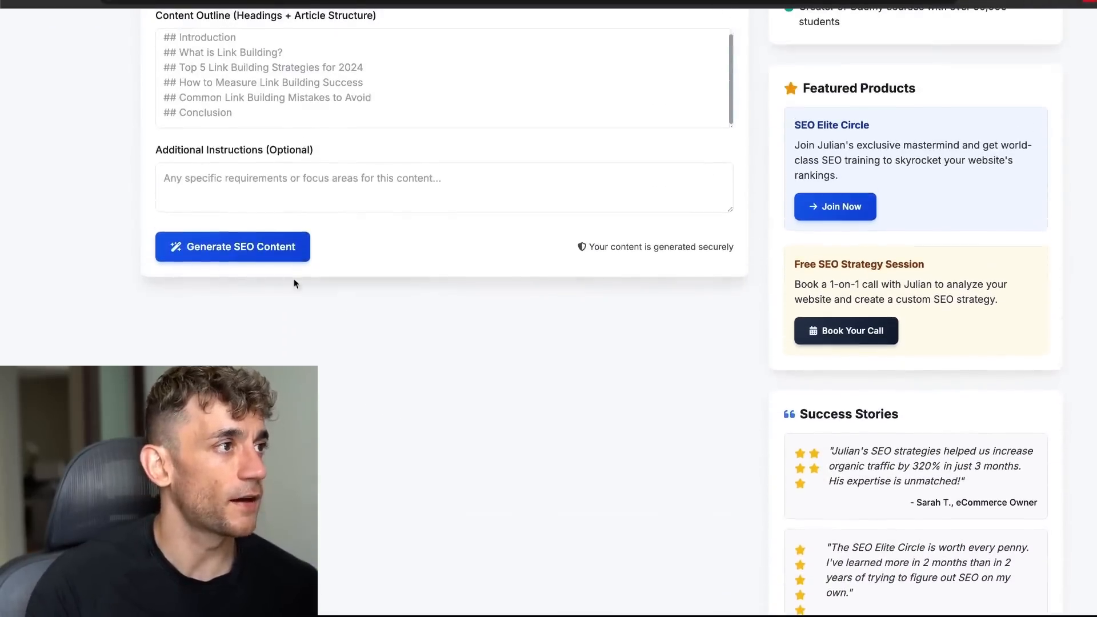
scroll(346, 201, down, 1)
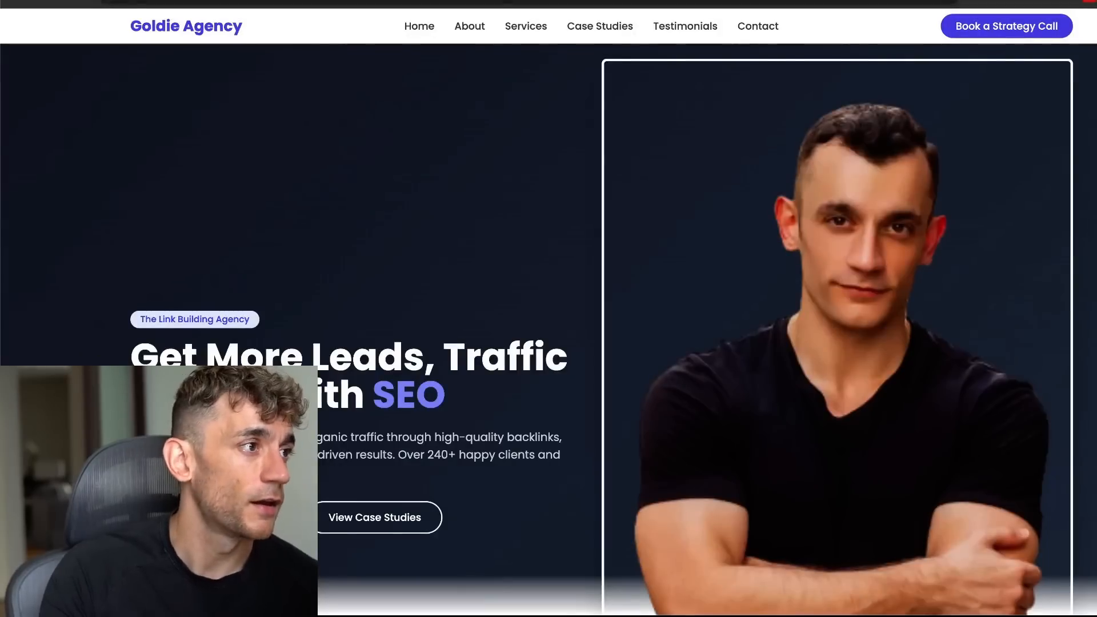
Look through the whole Goldie Agency example website and return to its beginning
scroll(495, 153, down, 20)
scroll(508, 148, up, 20)
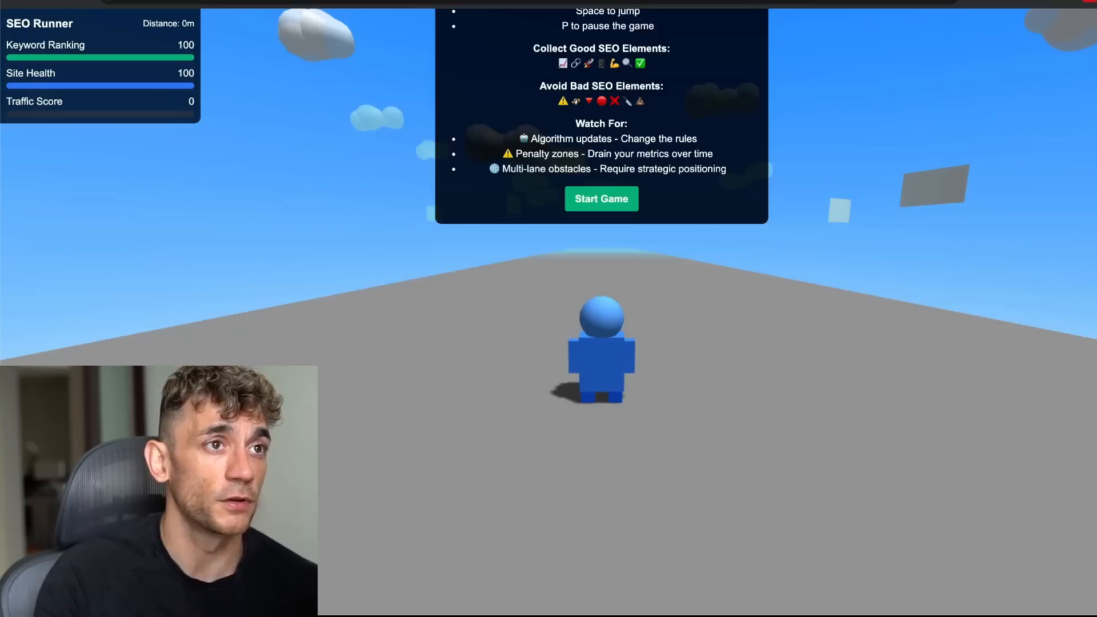
Start the SEO Runner game and move the runner left and right between the lanes
click(602, 198)
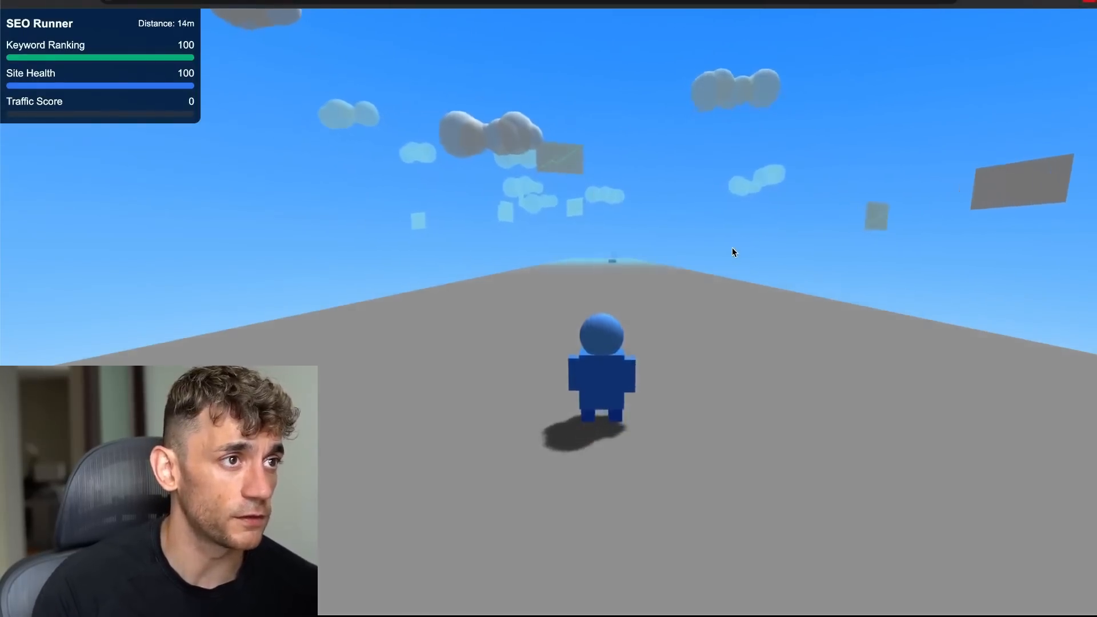
key(Right)
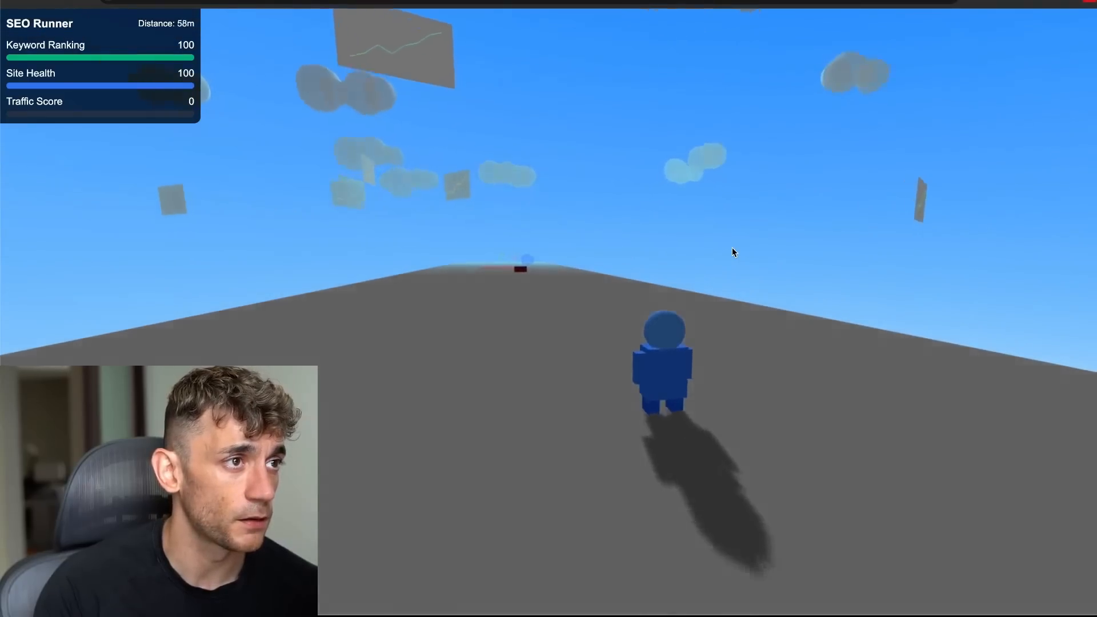
key(Left)
key(Right)
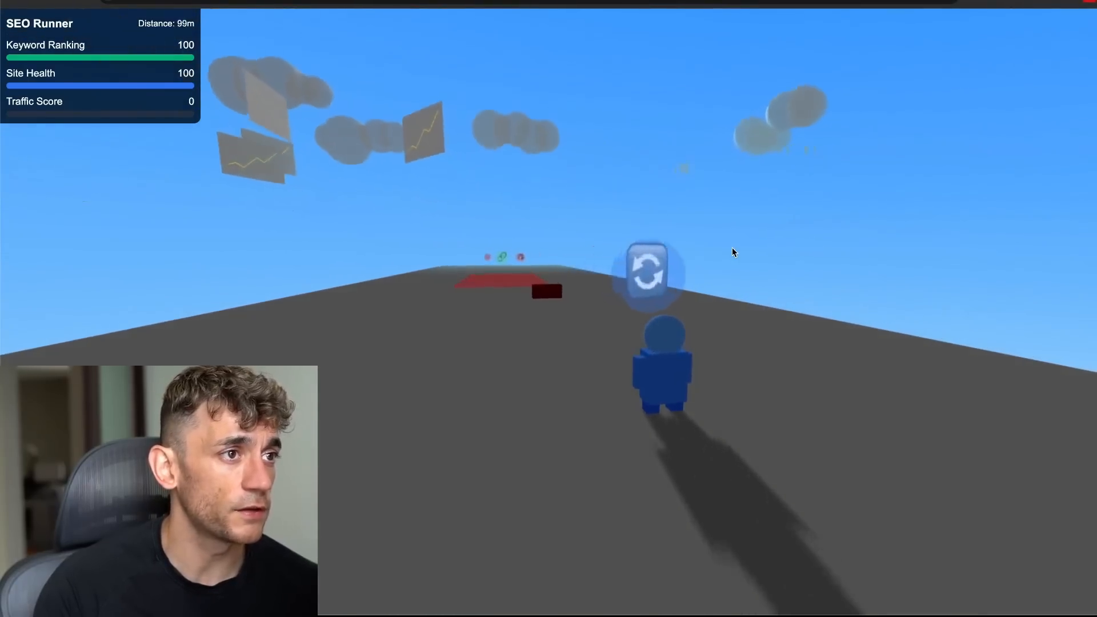
key(Left)
key(Left)
key(Right)
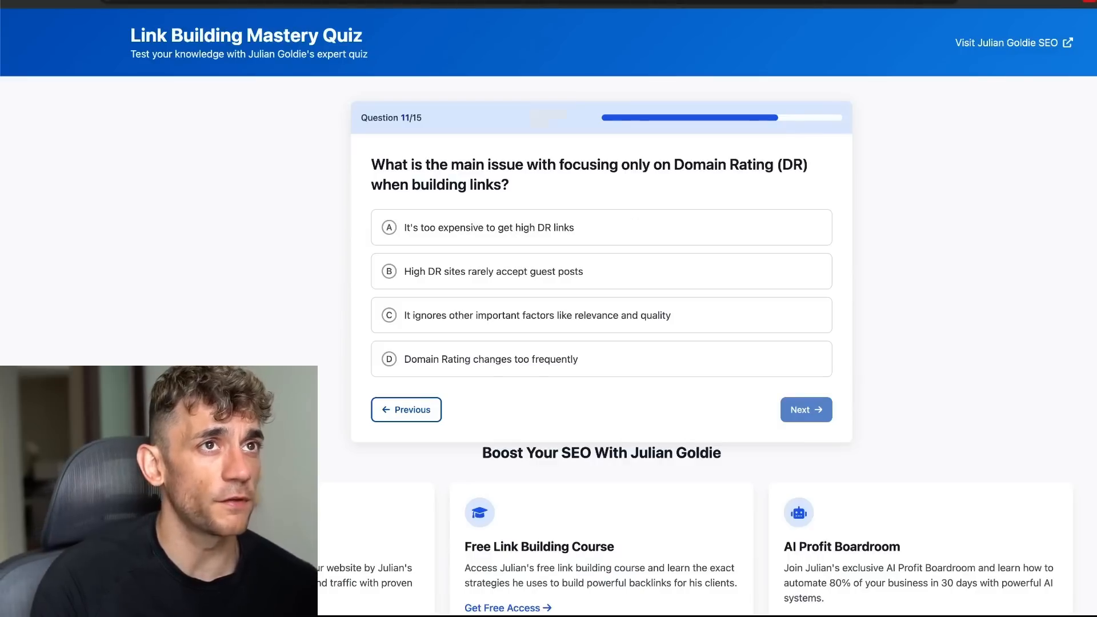
key(super+l)
text(gern)
key(BackSpace)
key(BackSpace)
key(BackSpace)
text(em)
key(Escape)
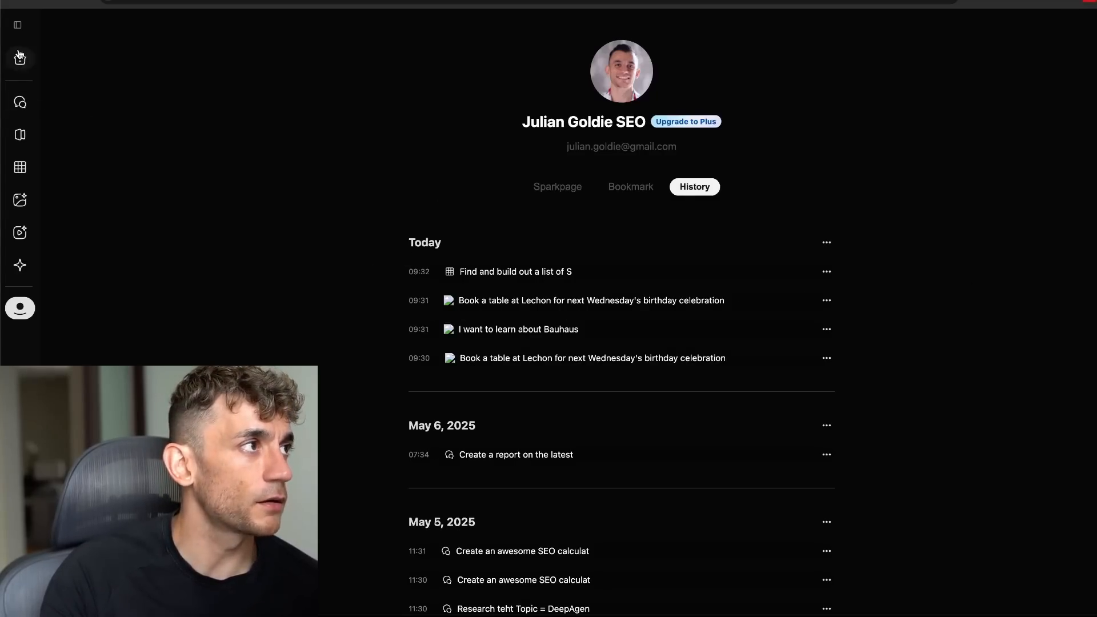
Open AI Sheets from the profile history page and read its list of features
click(17, 167)
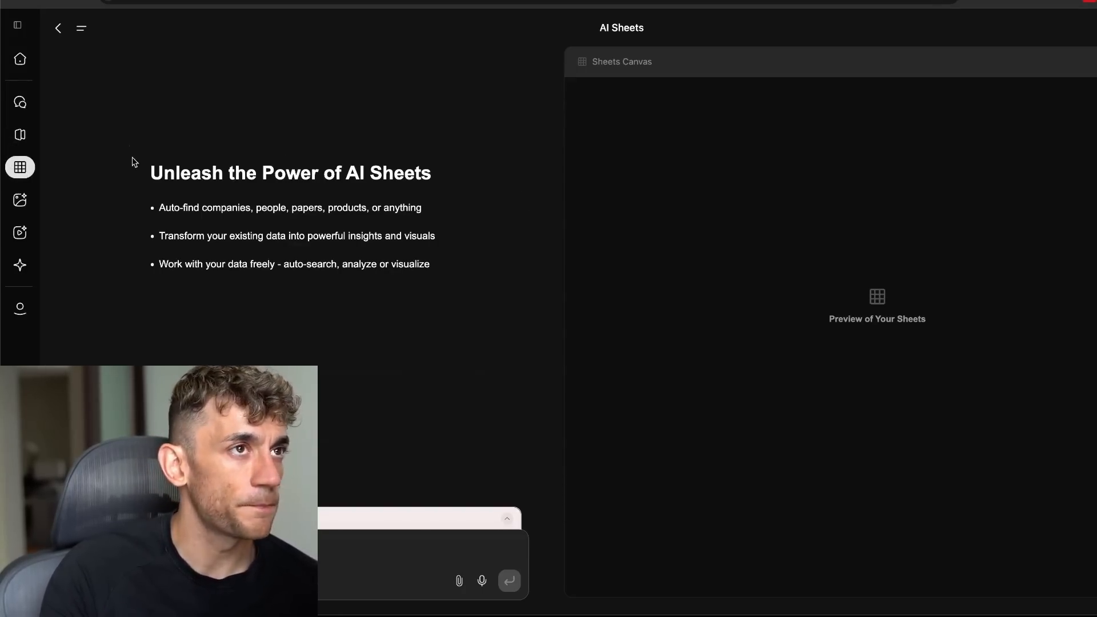
drag(132, 162, 491, 304)
click(403, 410)
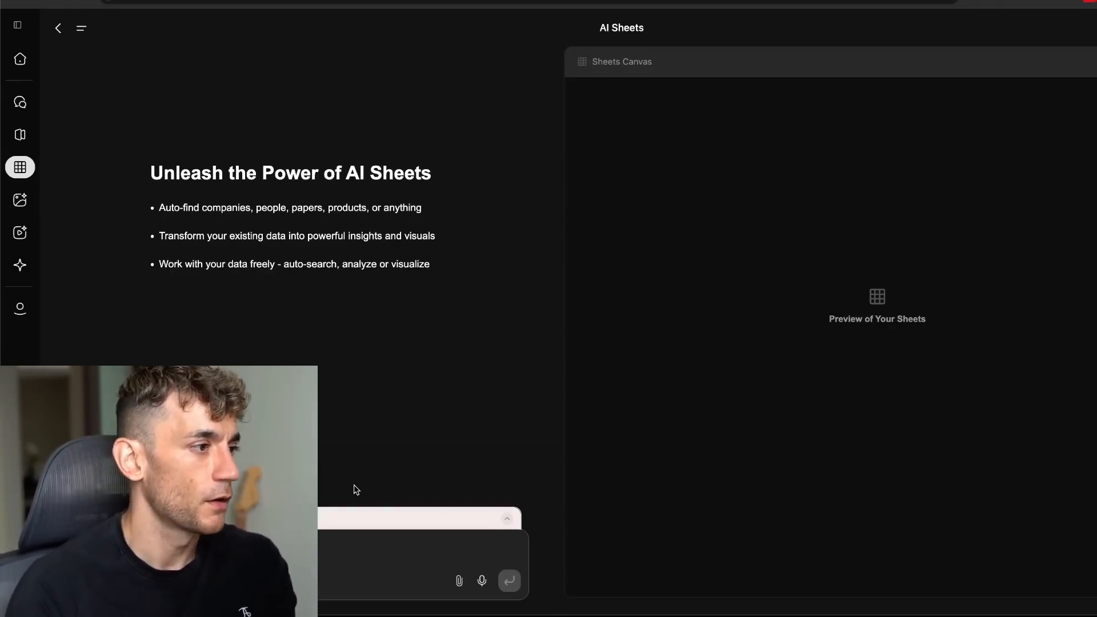
Submit a prompt as an SEO link building agency looking to whitelabel, requesting small to medium sized SEO and marketing agencies to contact with relevant details
key(ctrl+v)
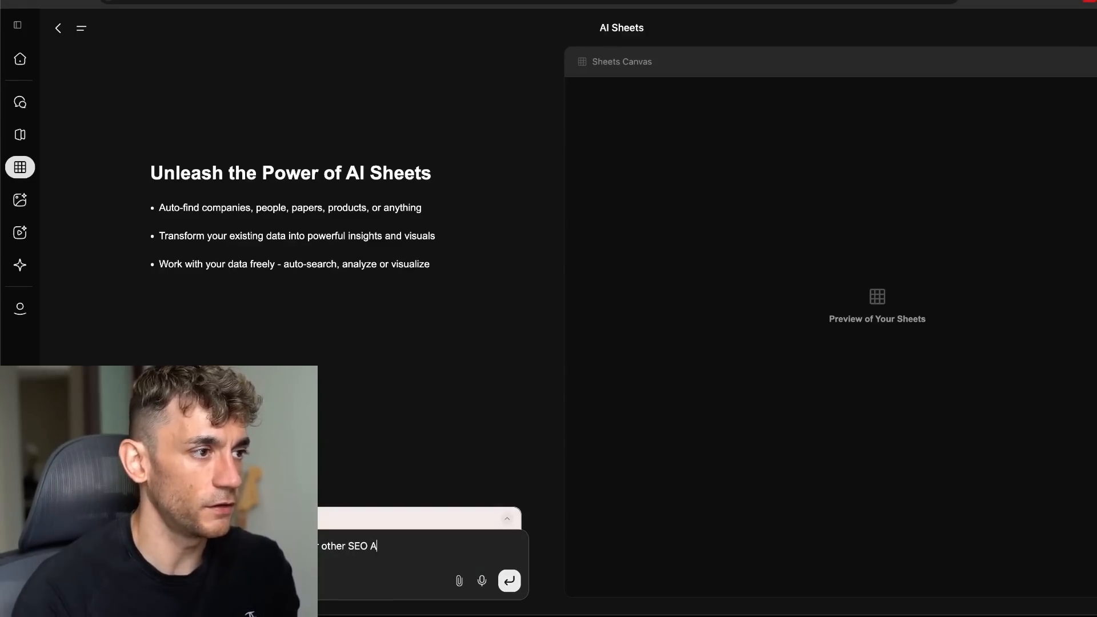
text(es)
key(shift+Return)
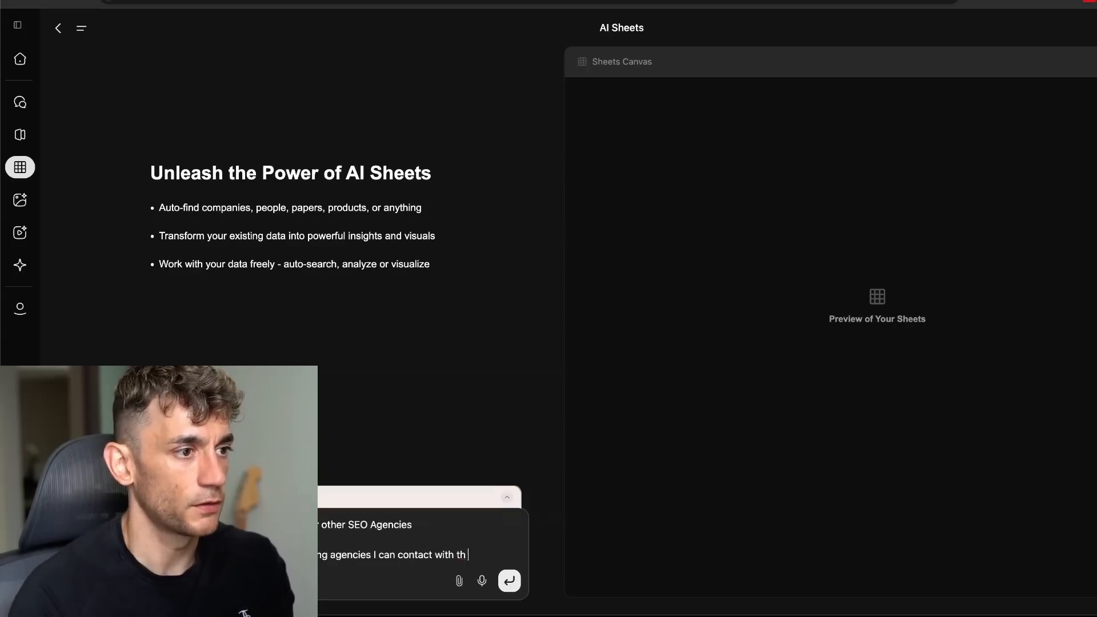
text(contact)
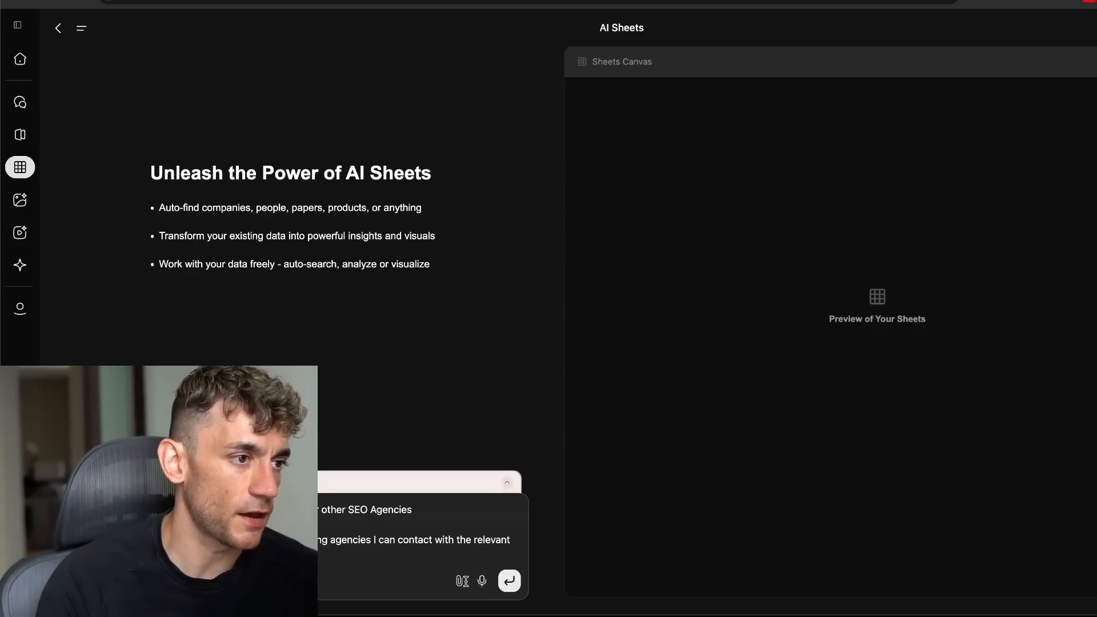
click(510, 581)
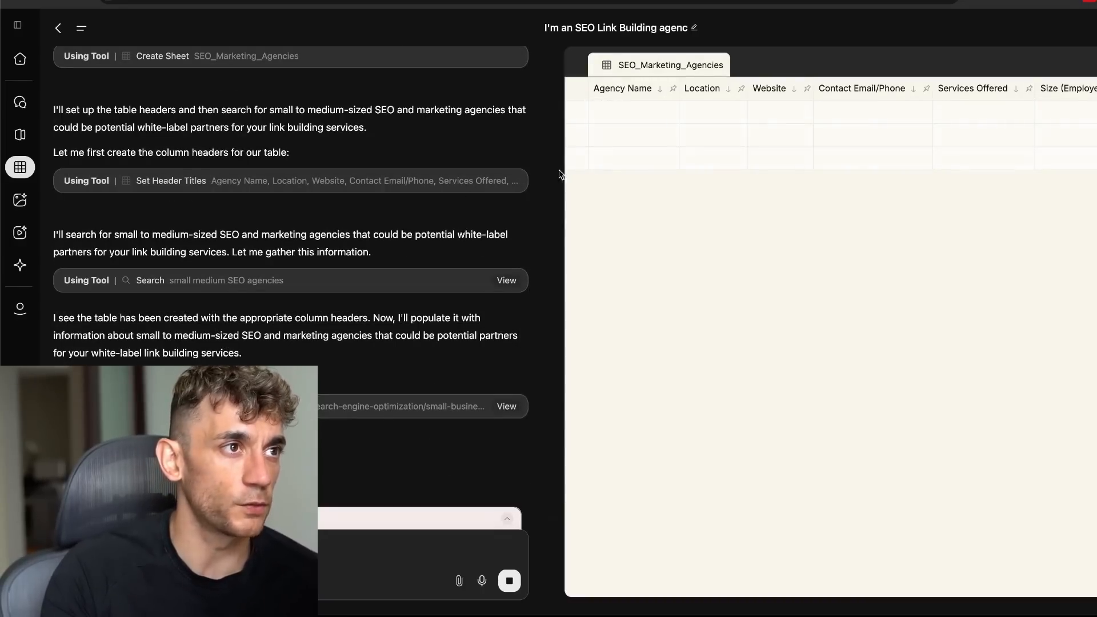
Stop the running request and instruct the agent to leave out email addresses and phone numbers for data protection but do everything else
scroll(645, 124, right, 2)
scroll(642, 138, left, 2)
scroll(680, 135, right, 2)
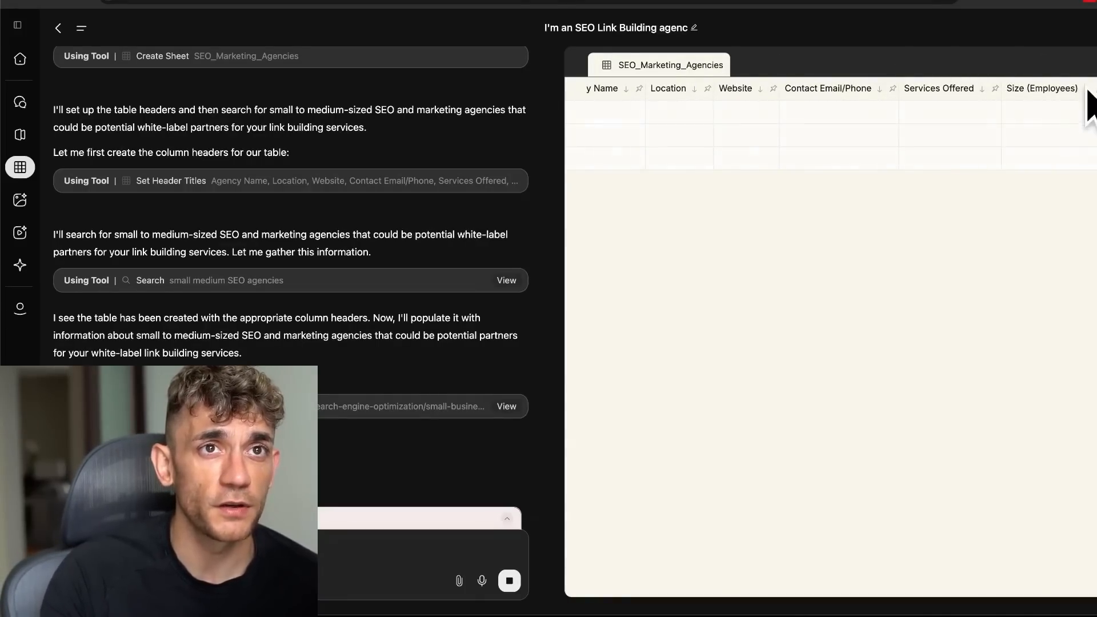
scroll(754, 118, left, 2)
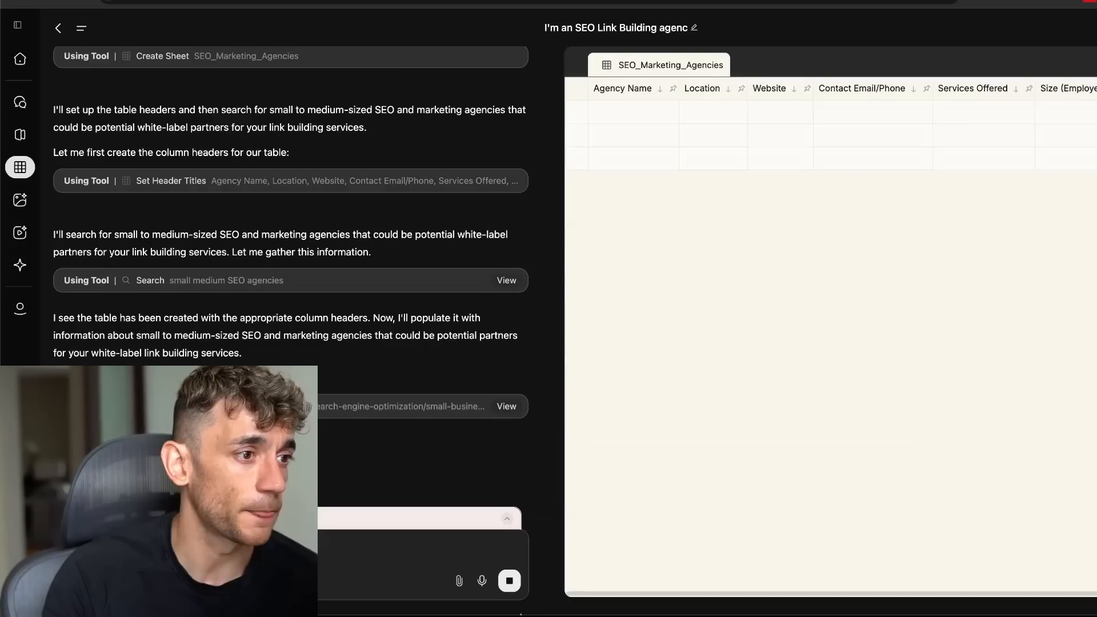
click(516, 590)
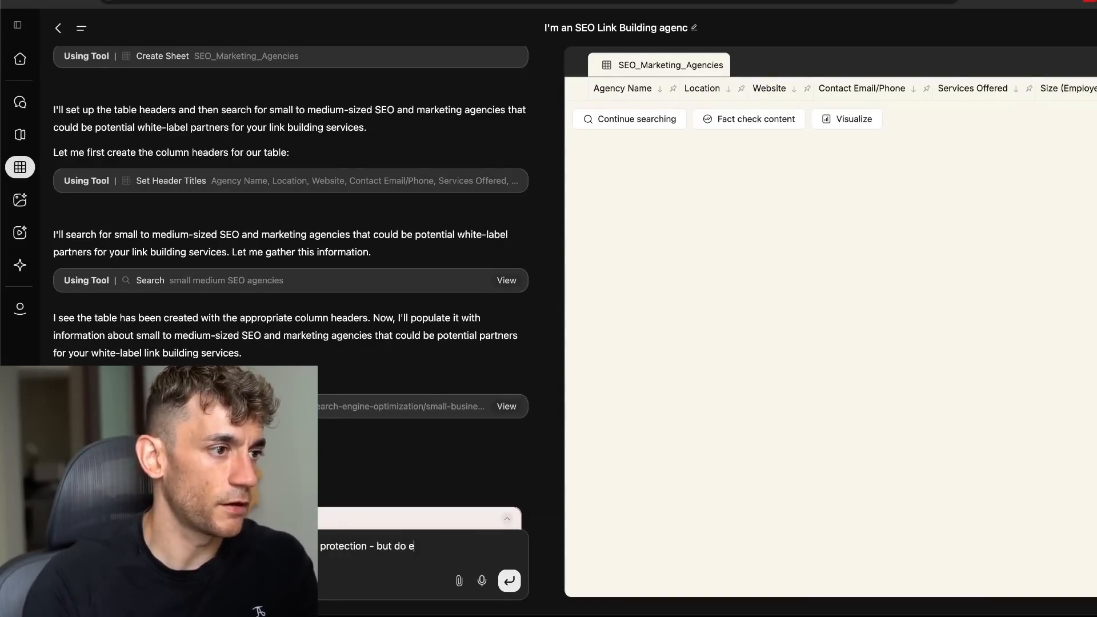
key(Return)
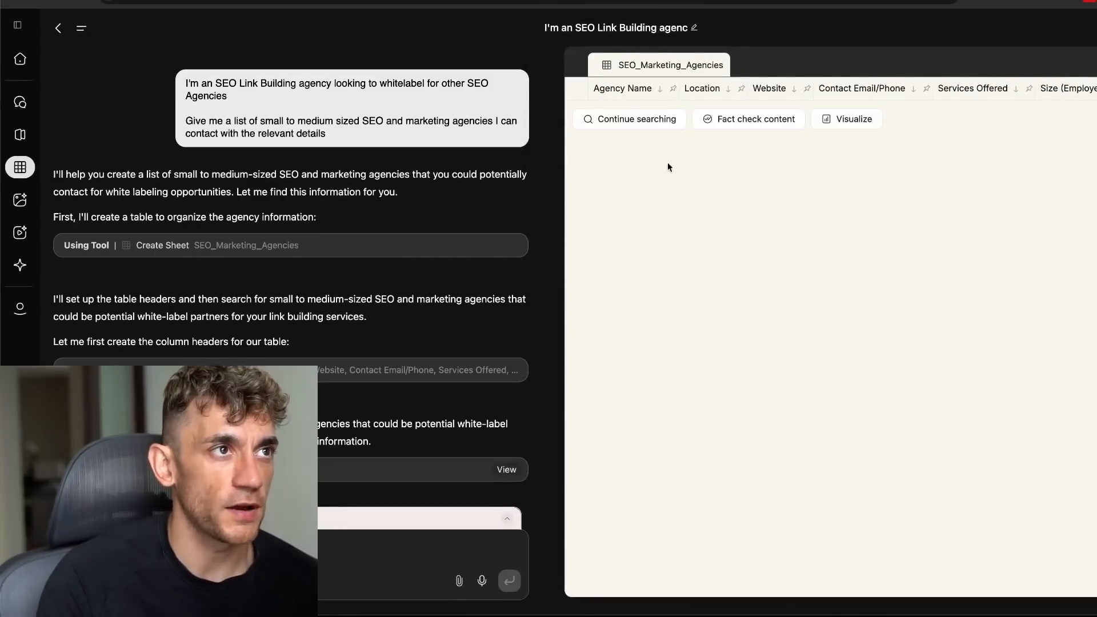
Open the results of the "top small medium SEO agenc" search and read through the query and listed sources
scroll(415, 257, down, 10)
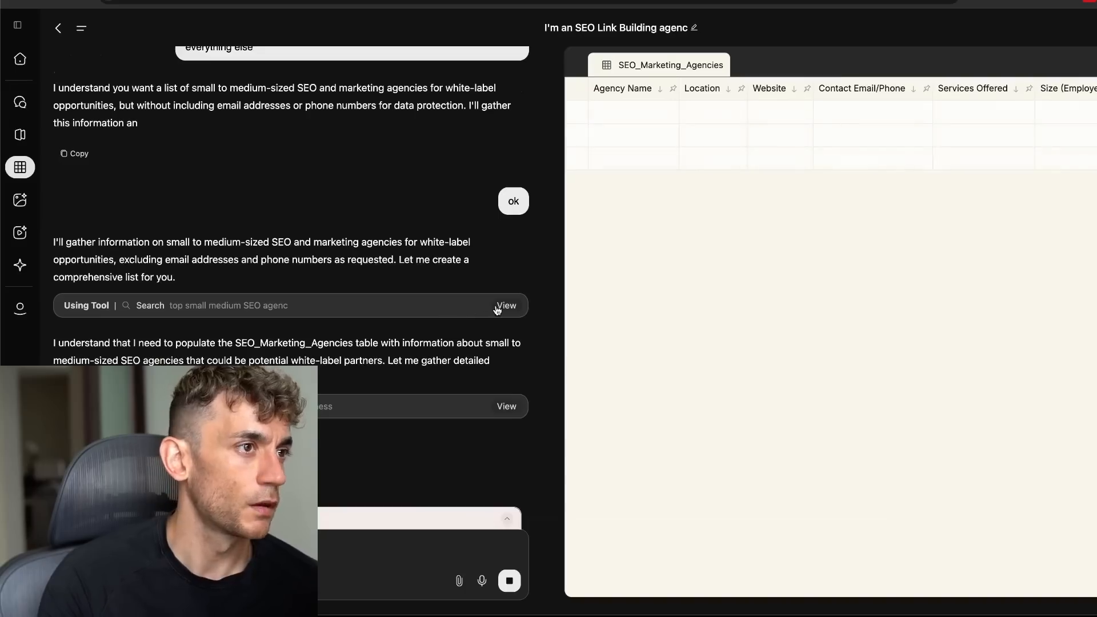
click(499, 308)
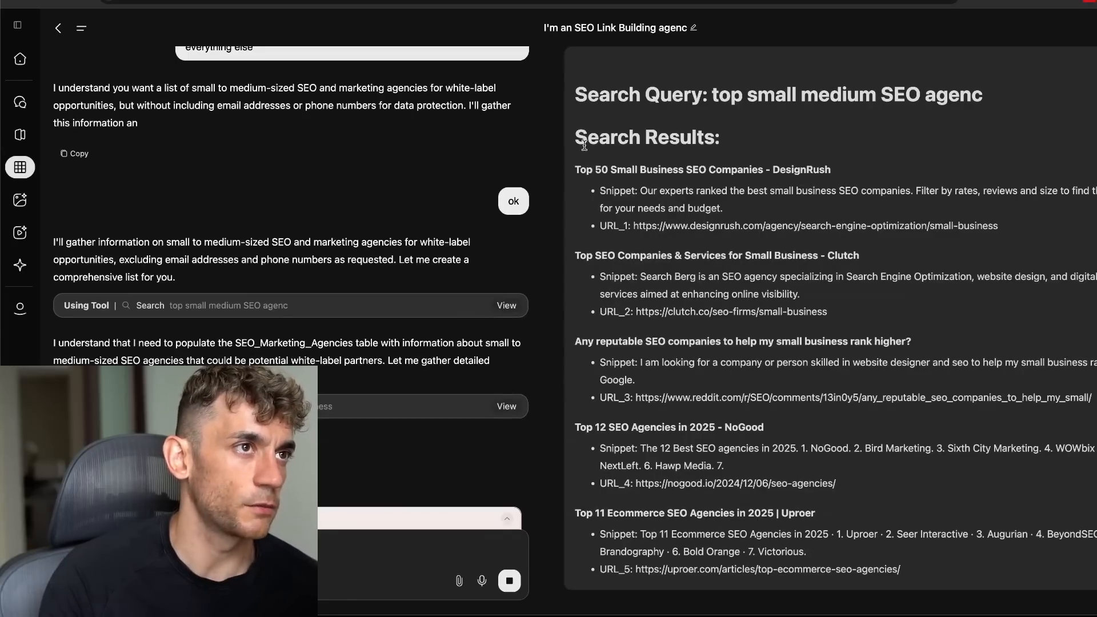
drag(580, 133, 760, 146)
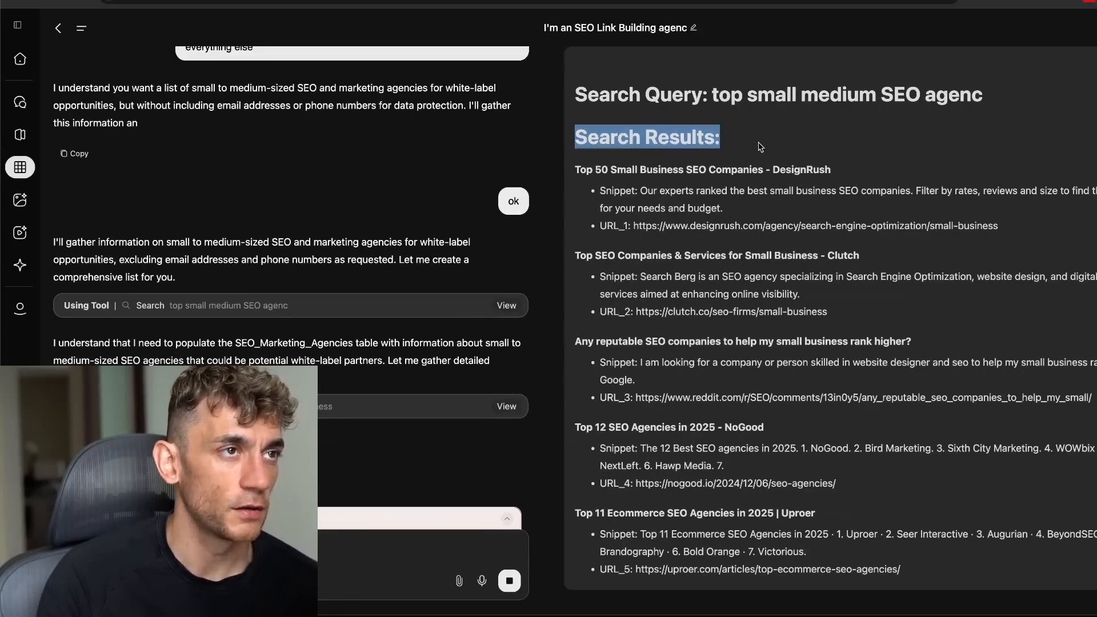
click(616, 122)
drag(577, 170, 665, 171)
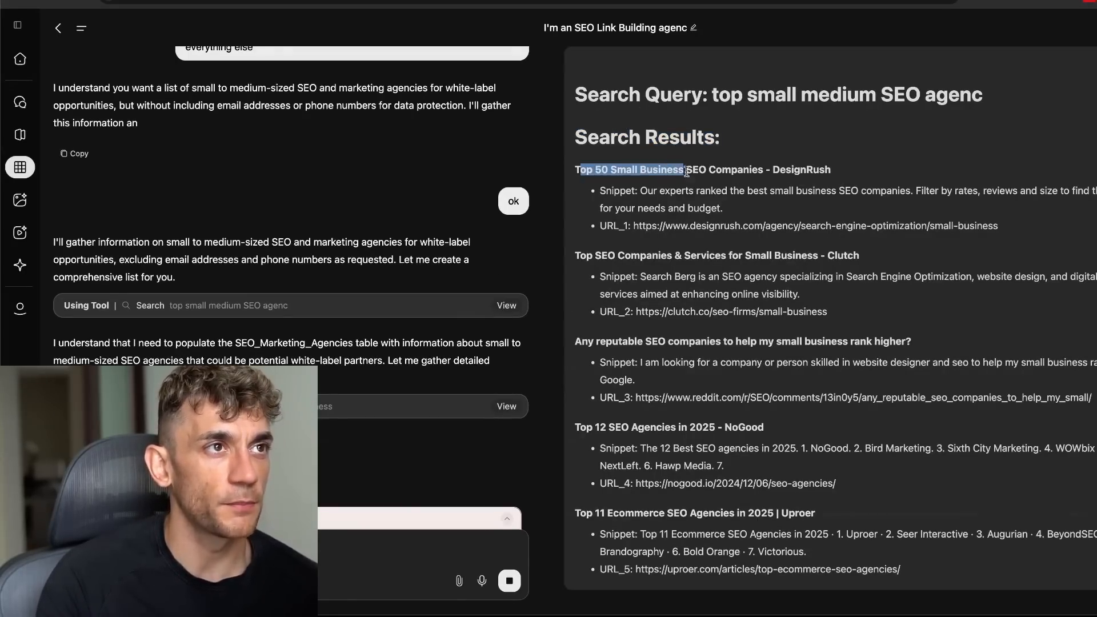
click(726, 89)
drag(714, 94, 1000, 94)
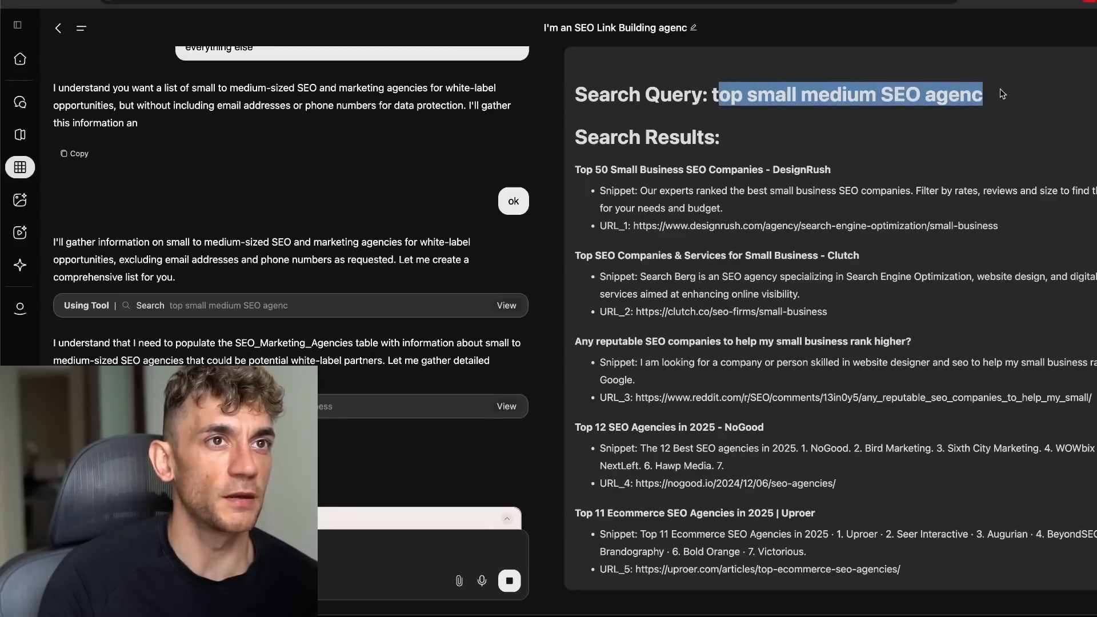
scroll(742, 137, down, 3)
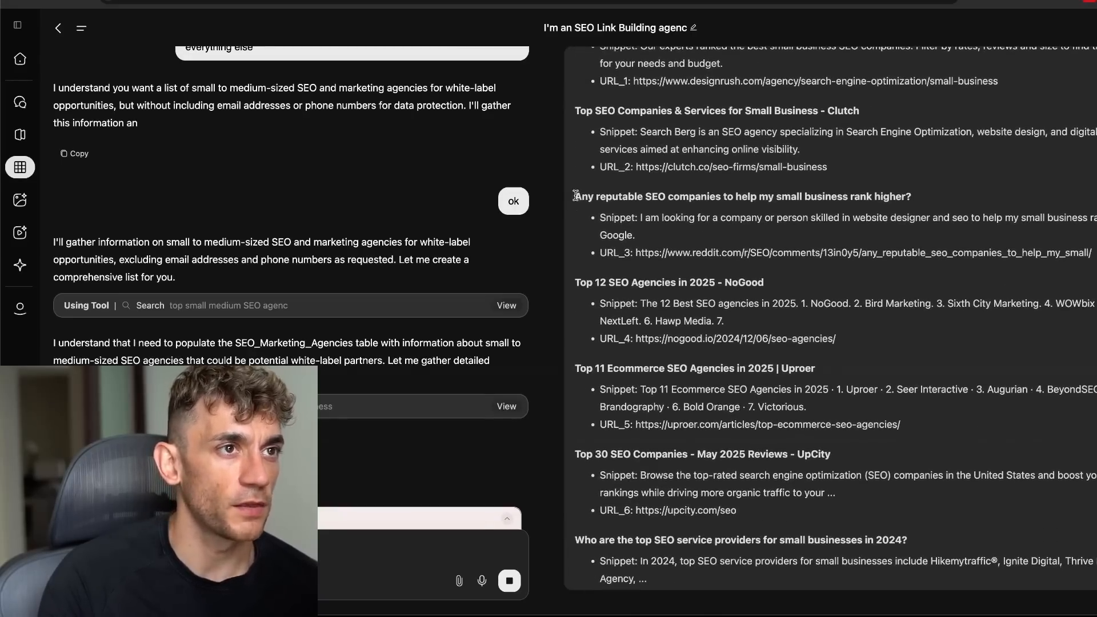
drag(575, 196, 837, 339)
scroll(834, 319, down, 4)
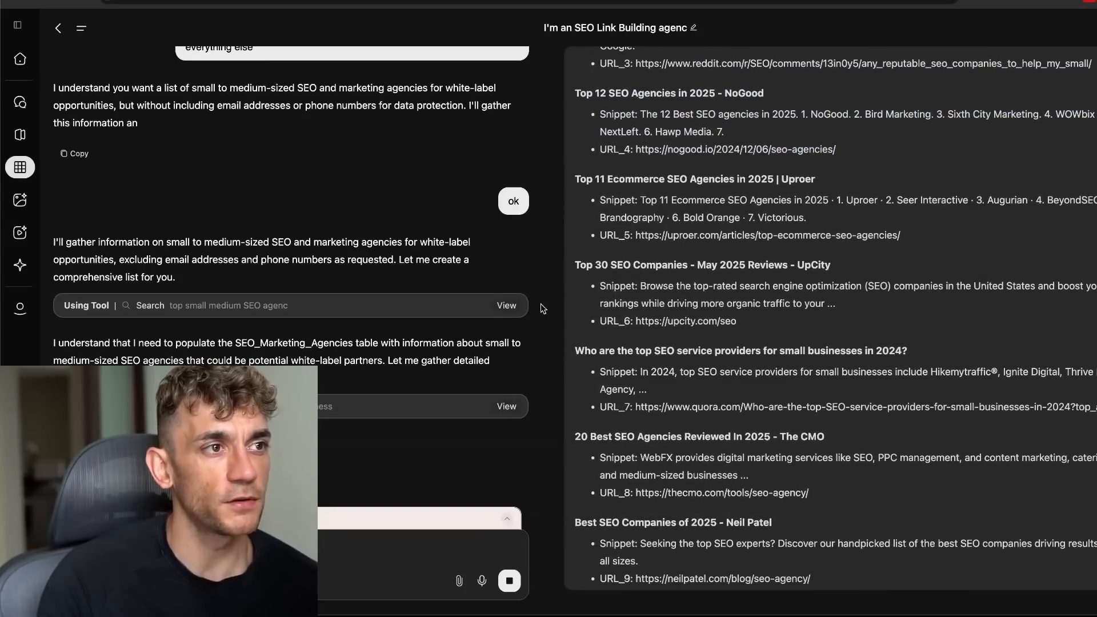
drag(596, 285, 874, 304)
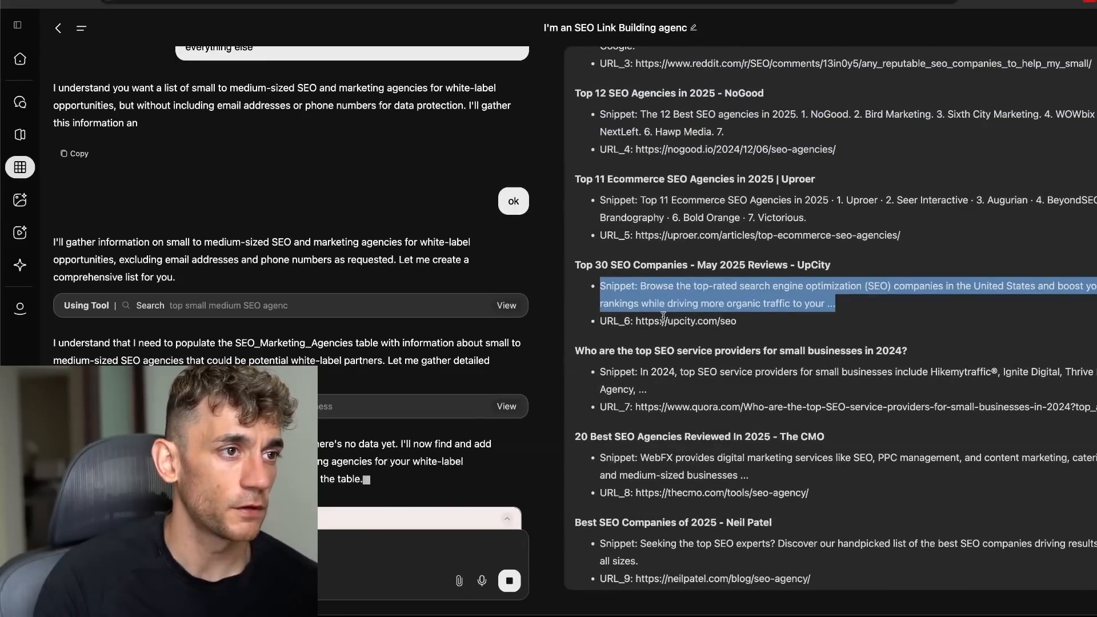
scroll(666, 320, down, 1)
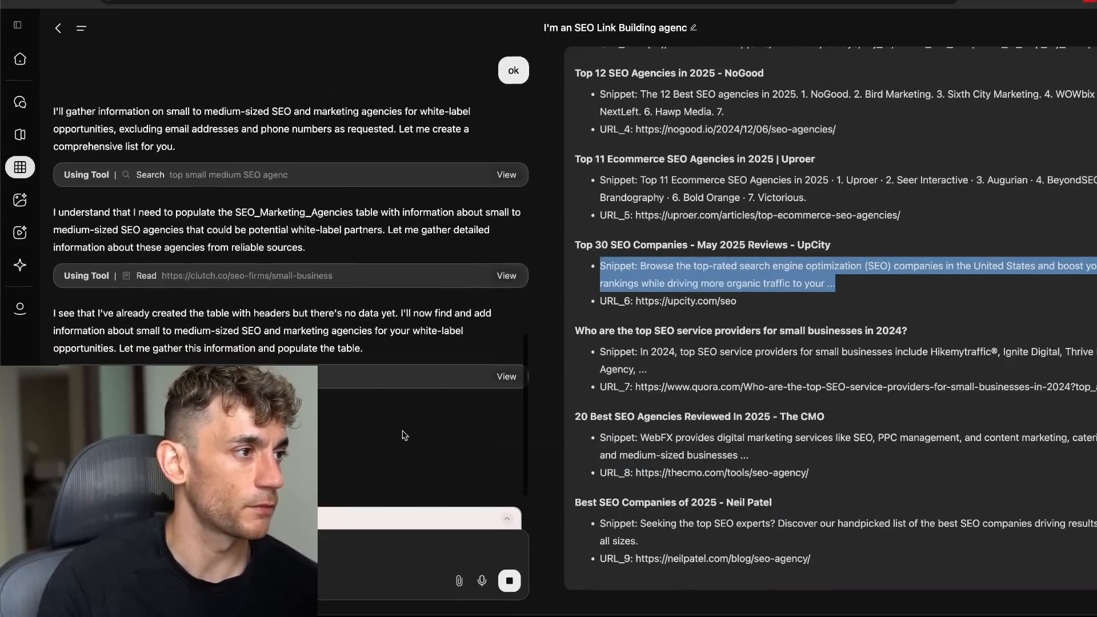
Review the sources being read, the "list small medium SEO firms" search results and the agent's progress in the chat
drag(332, 262, 159, 269)
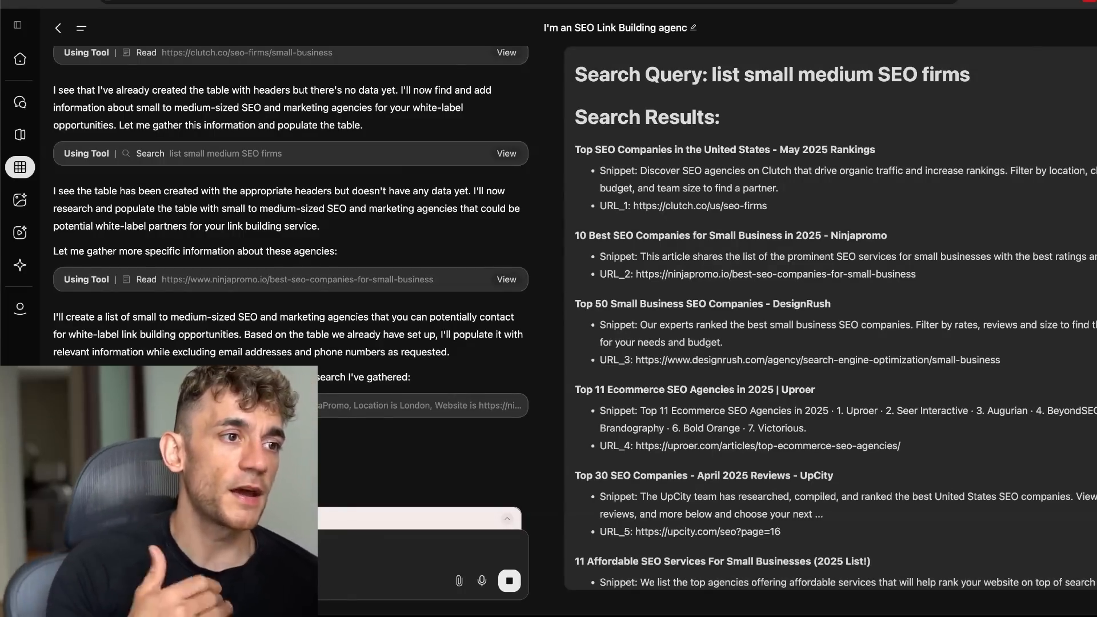
scroll(345, 299, down, 1)
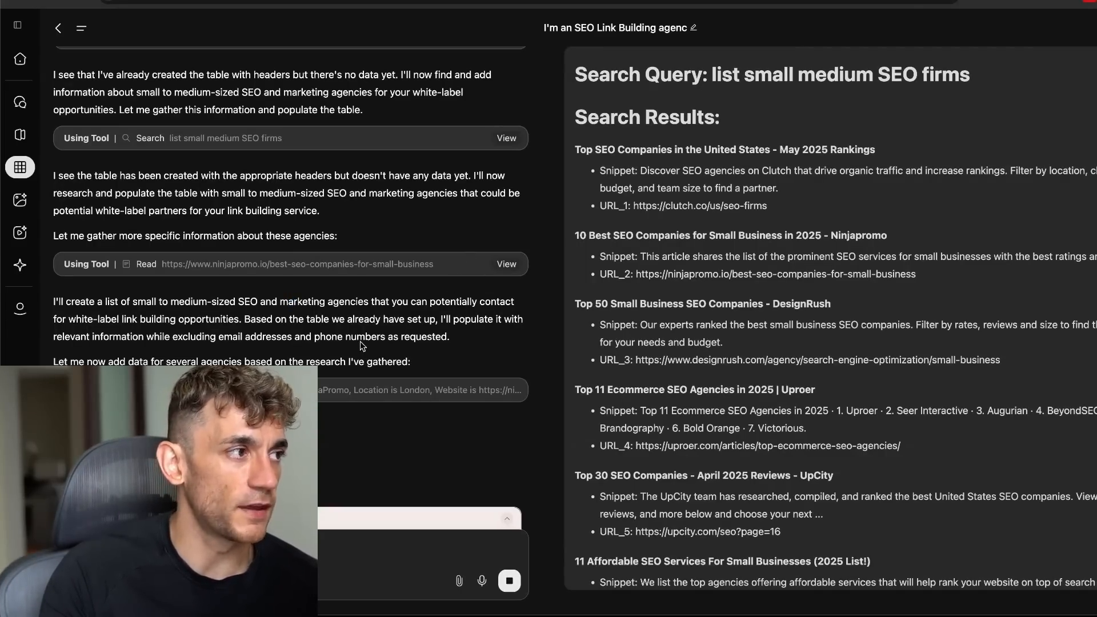
scroll(272, 318, up, 10)
scroll(379, 379, down, 10)
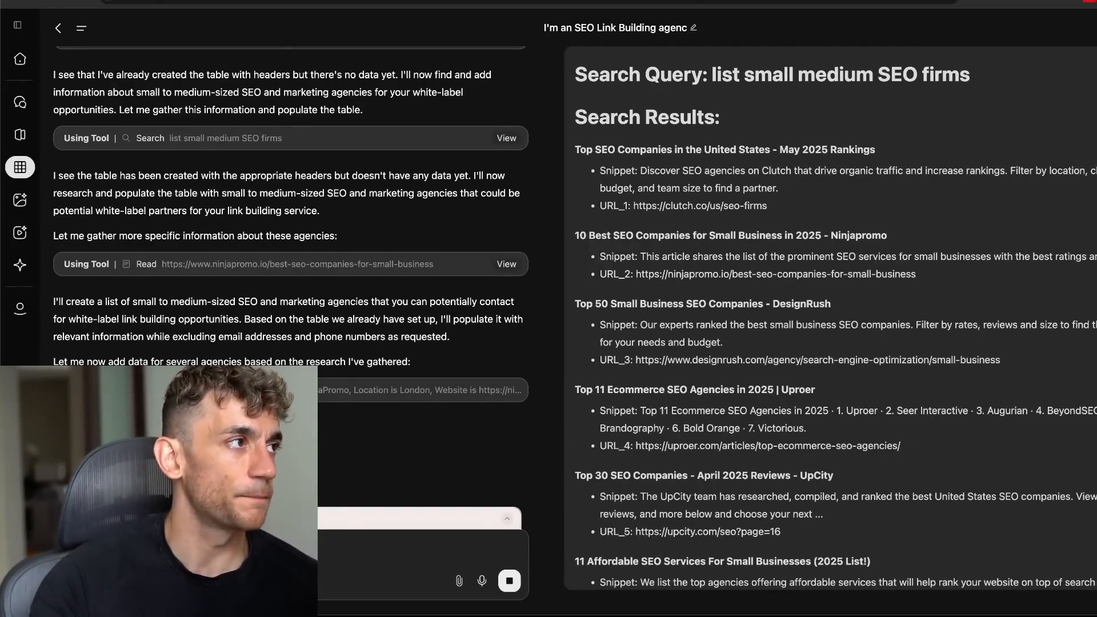
Open genspark.ai/me in a new browser tab and go from the profile history to the image generation page
key(super+t)
text(gents - genspark.ai/me)
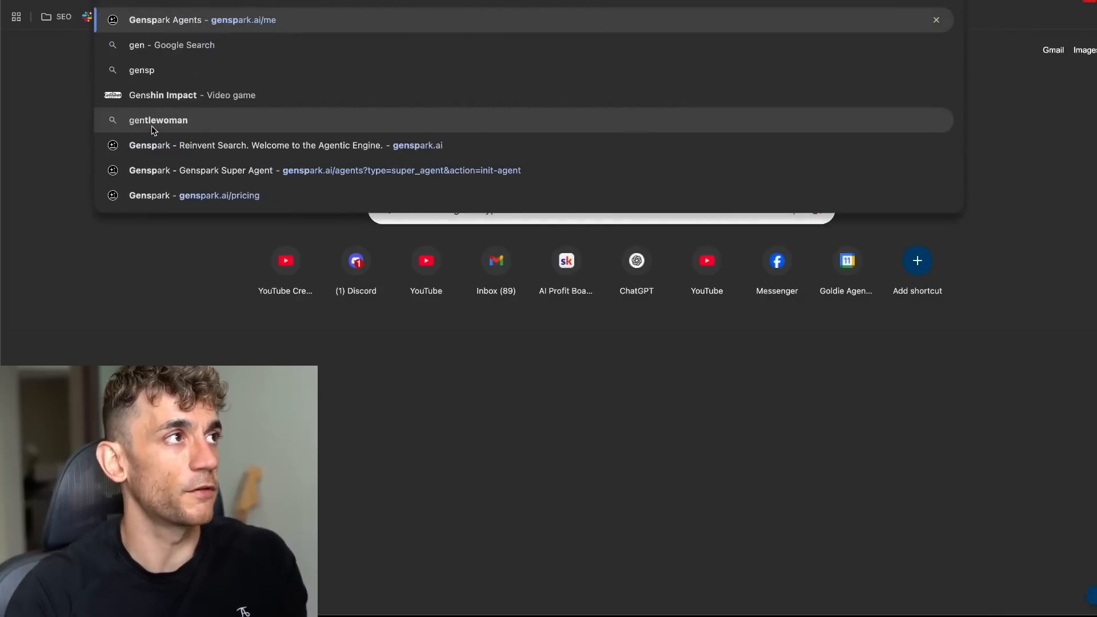
key(Return)
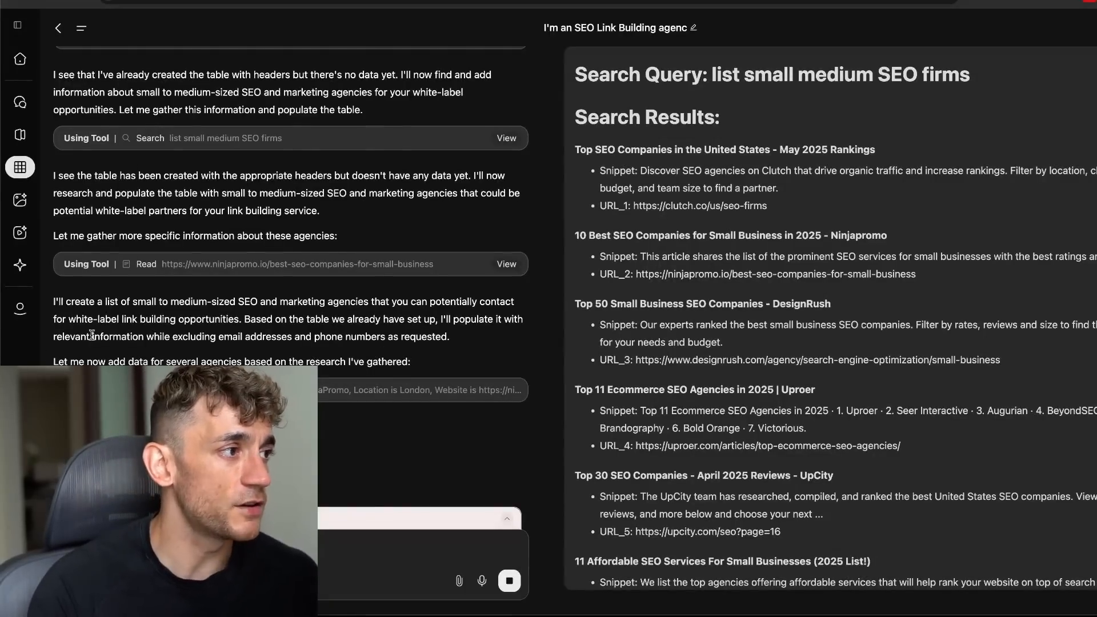
click(20, 308)
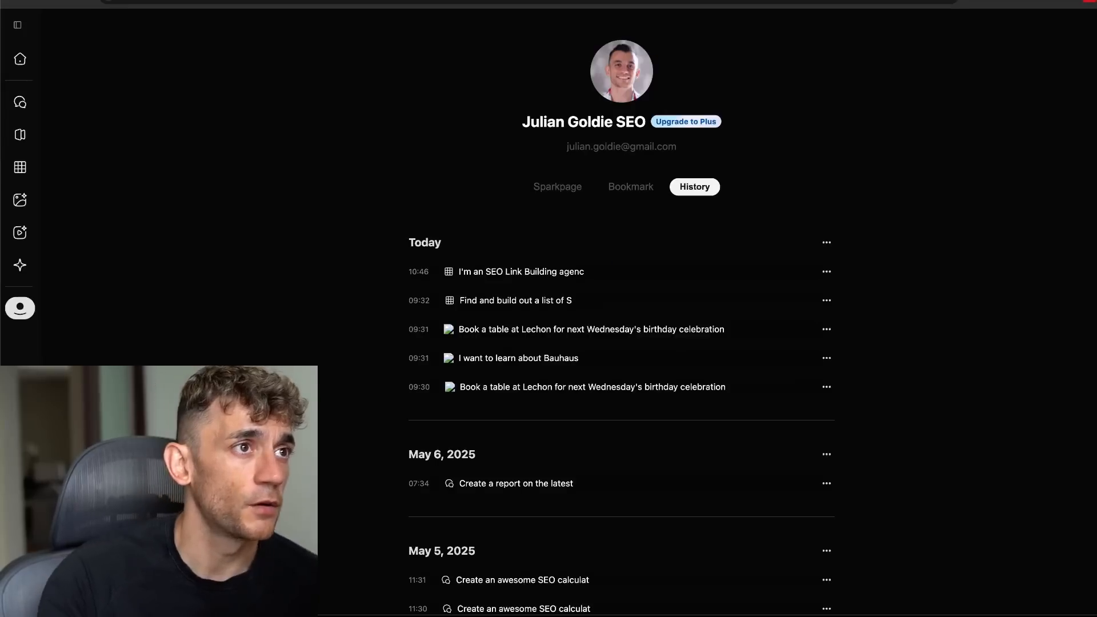
click(20, 201)
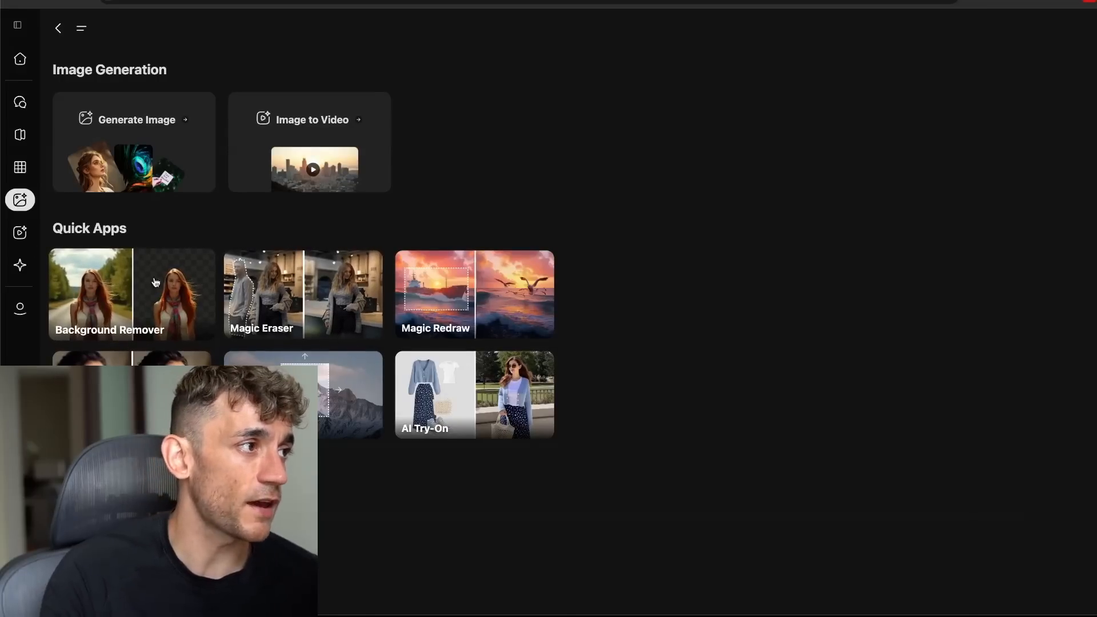
Load the YouTube Thumbnails JPEG dated 2025-05-11 from Downloads into the Background Remover
click(142, 320)
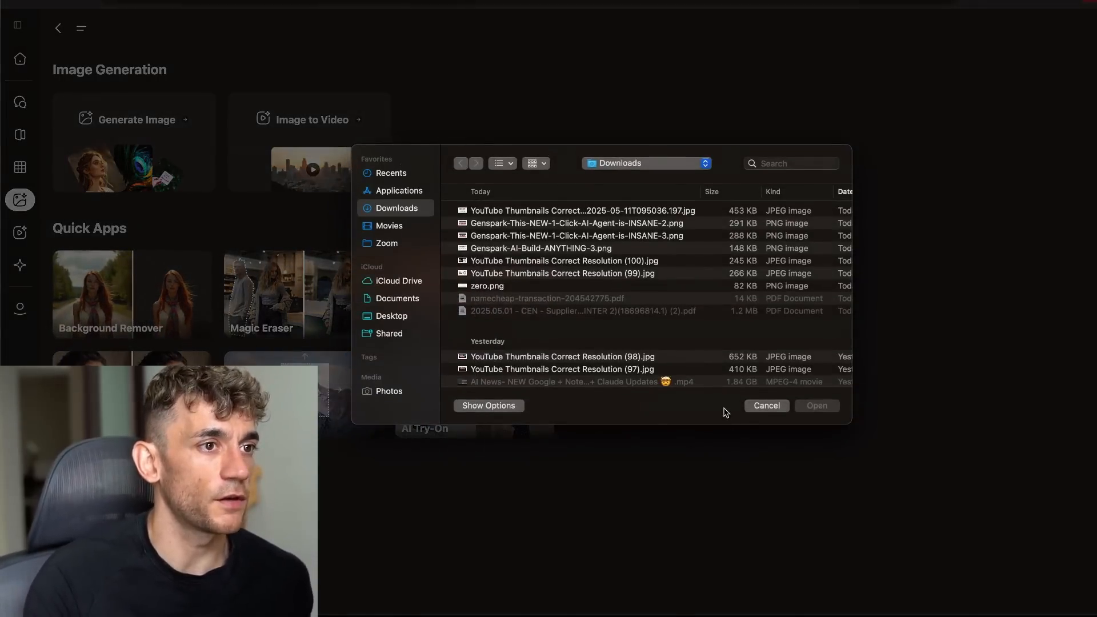
double_click(583, 211)
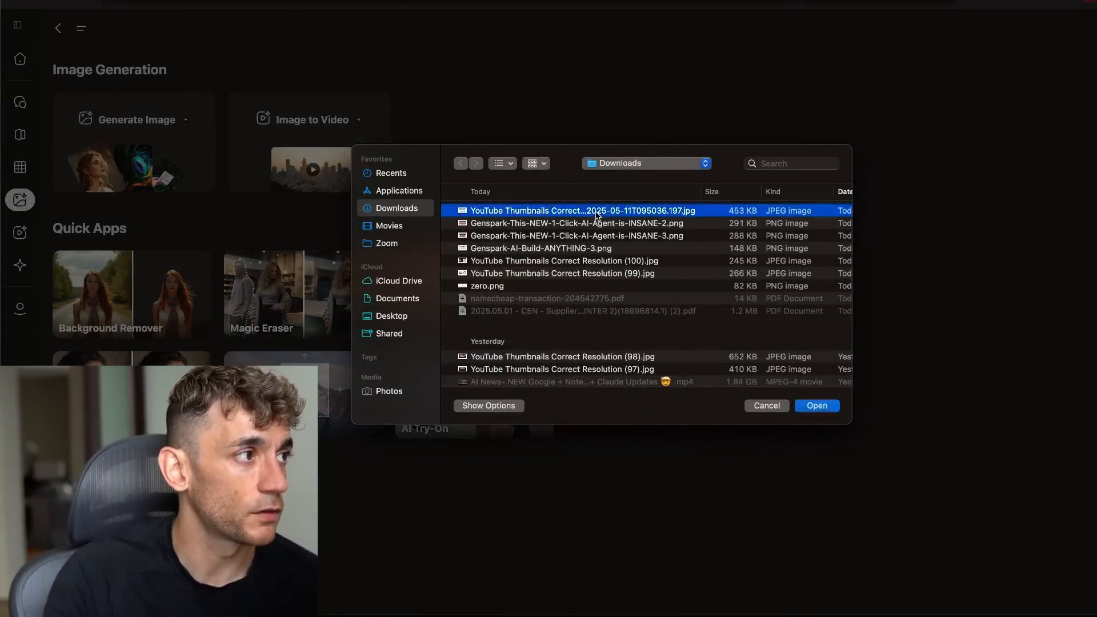
click(583, 588)
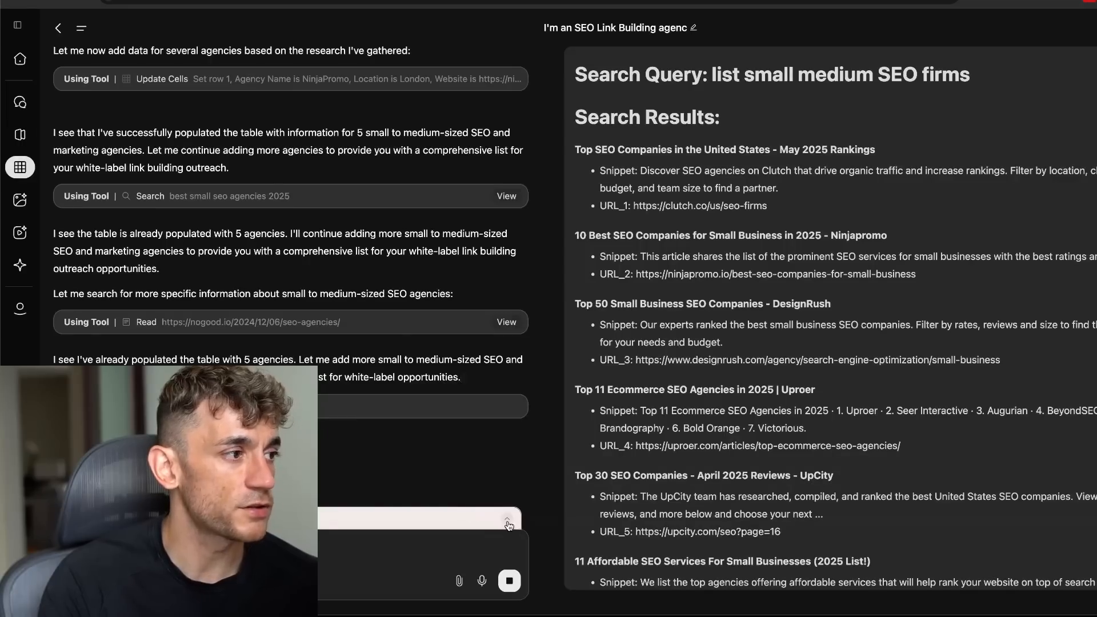
Display the SEO_Marketing_Agencies sheet and look across its columns from agency name to company size
click(507, 521)
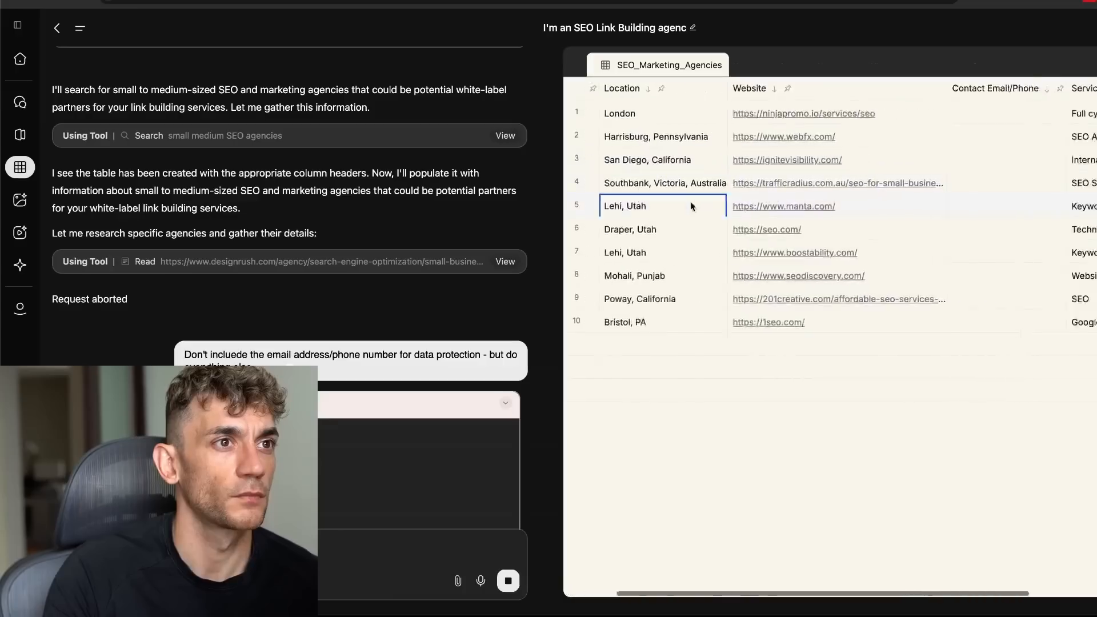
scroll(690, 206, right, 5)
scroll(764, 285, left, 3)
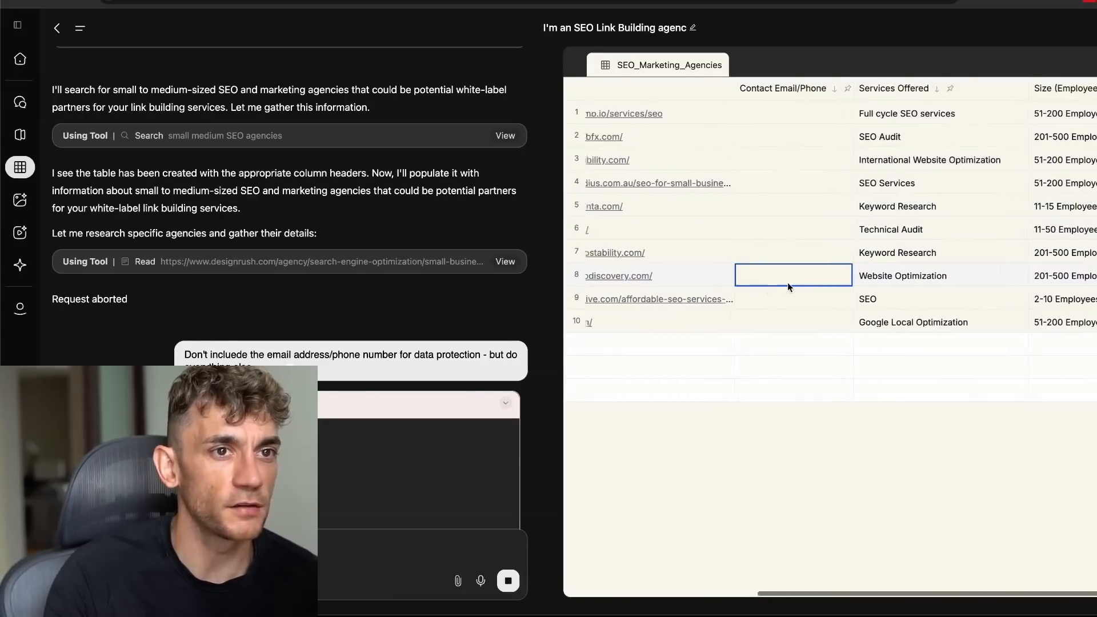
scroll(790, 283, left, 5)
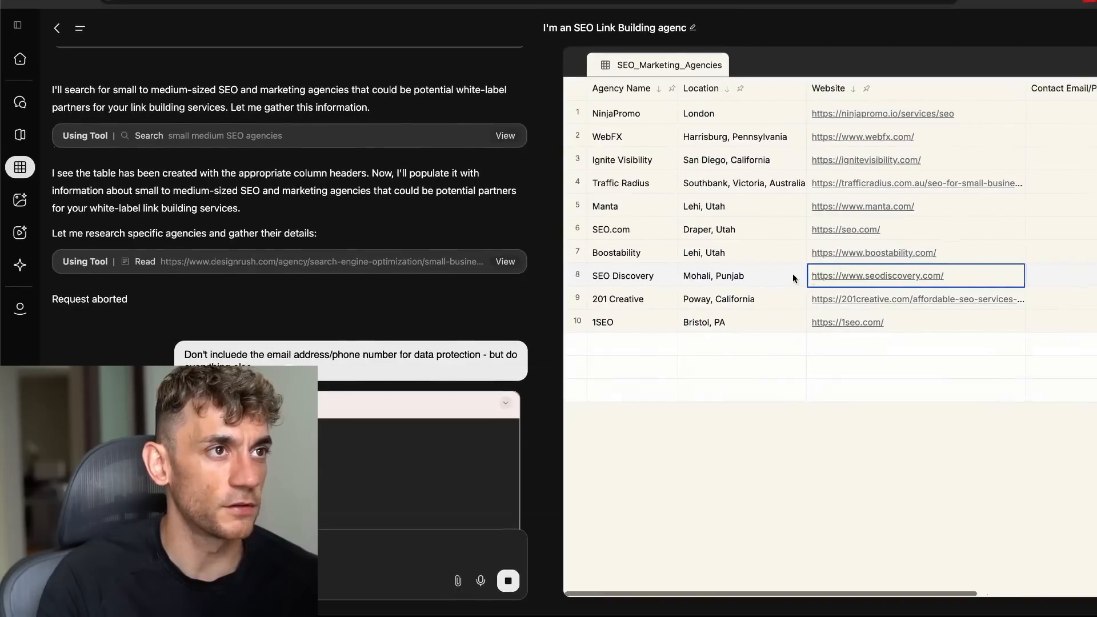
Inspect NinjaPromo's name, location, website and contact cells and expand its full list of services offered
click(631, 114)
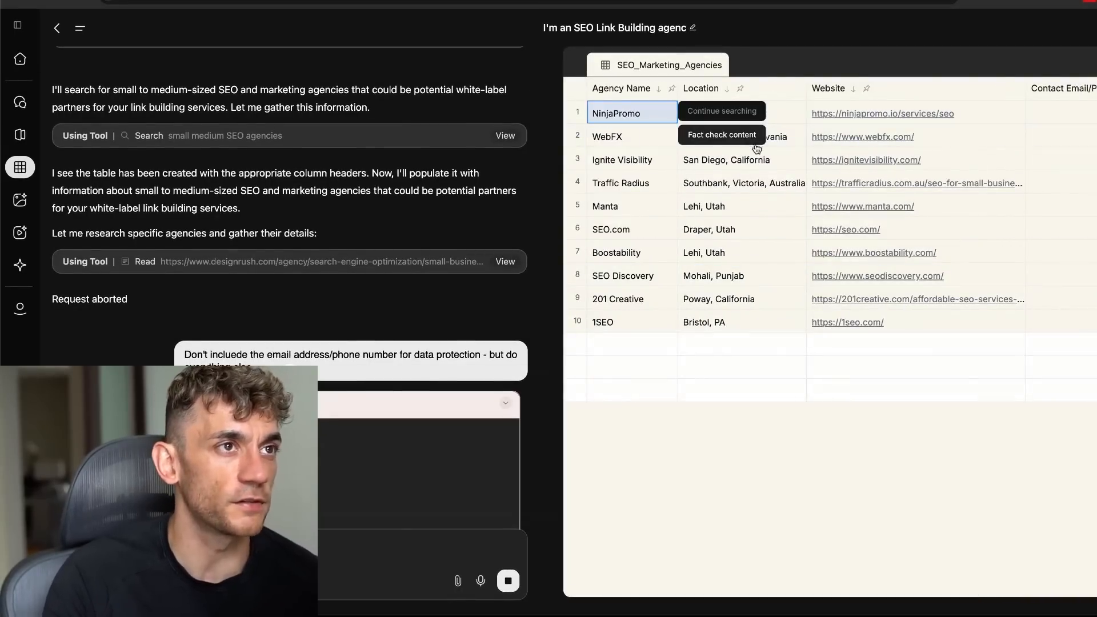
scroll(755, 148, right, 1)
click(760, 112)
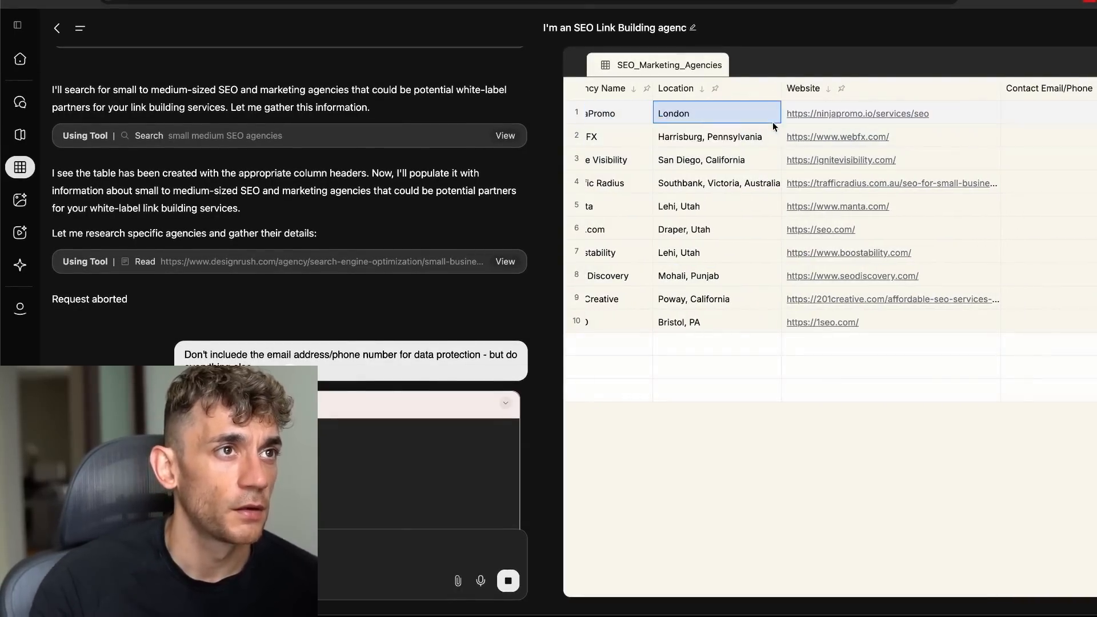
click(1056, 114)
scroll(1022, 124, right, 3)
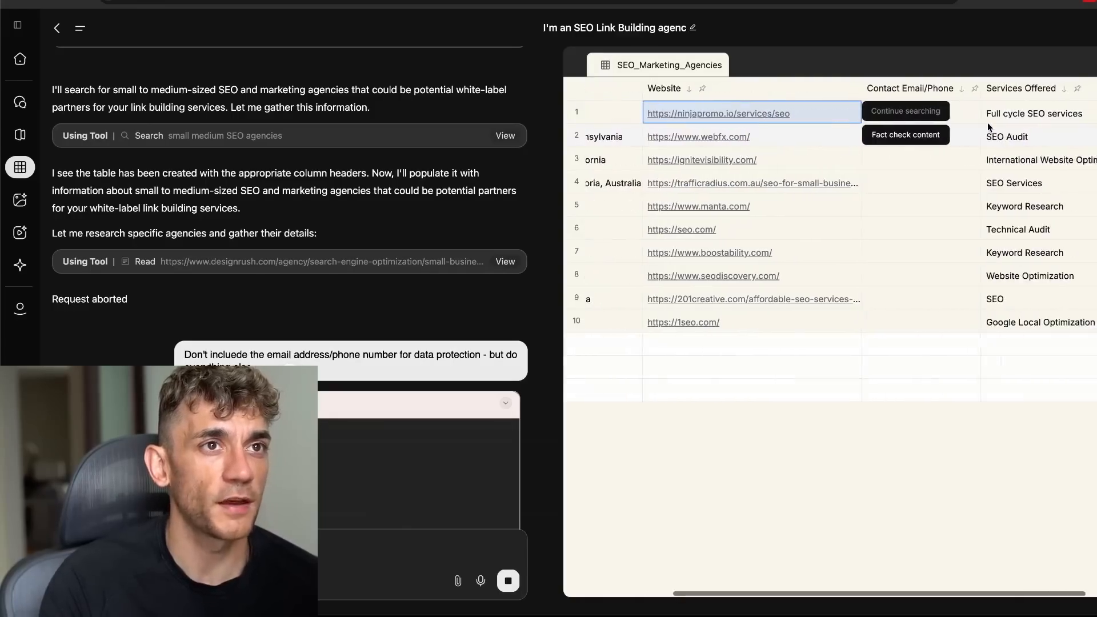
scroll(971, 116, right, 3)
click(965, 114)
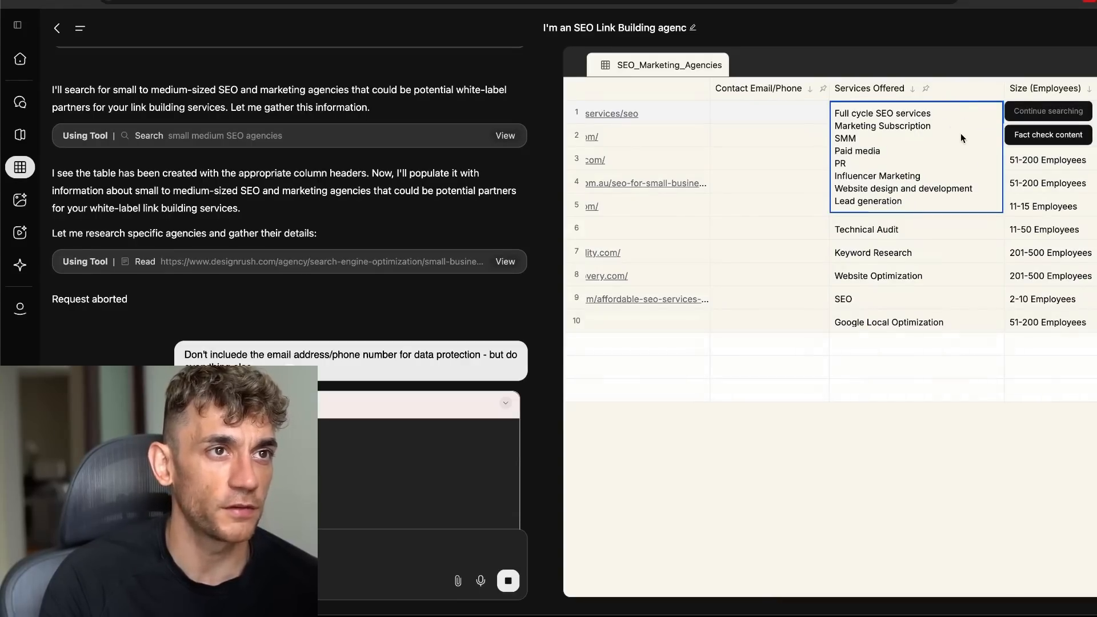
scroll(953, 128, right, 1)
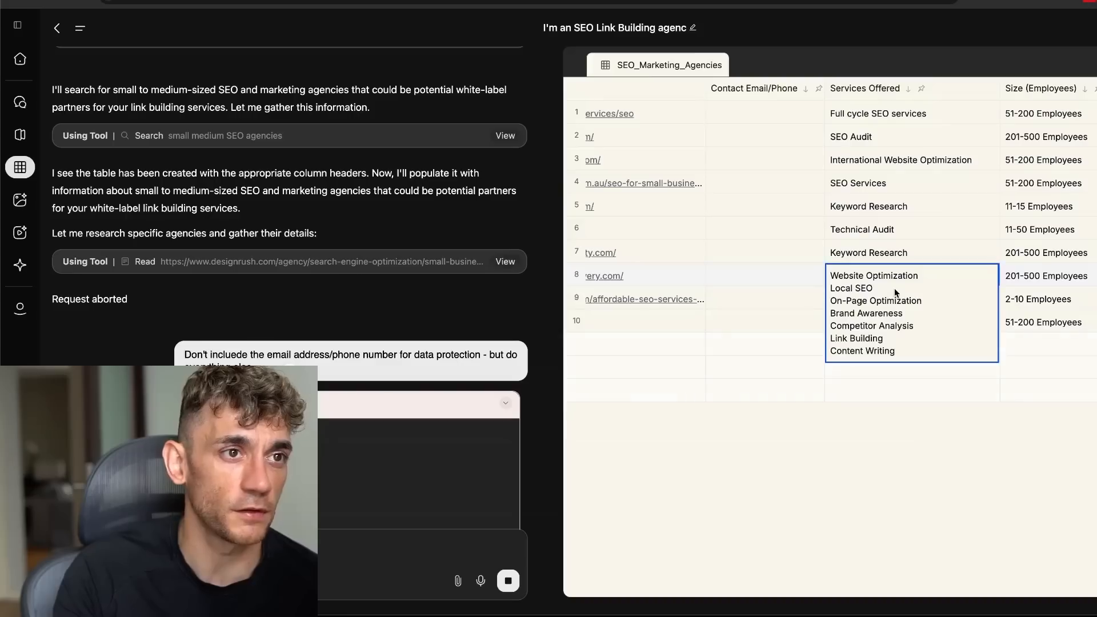
Visit the website linked in NinjaPromo's row of the sheet, and close the page to return to the sheet
scroll(828, 280, left, 5)
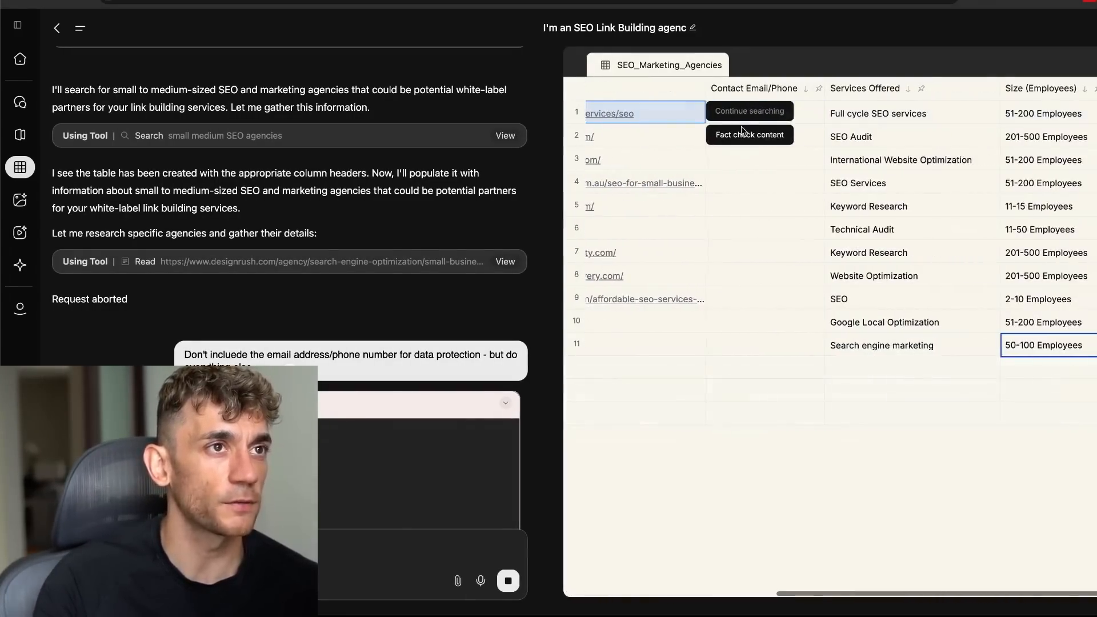
click(633, 111)
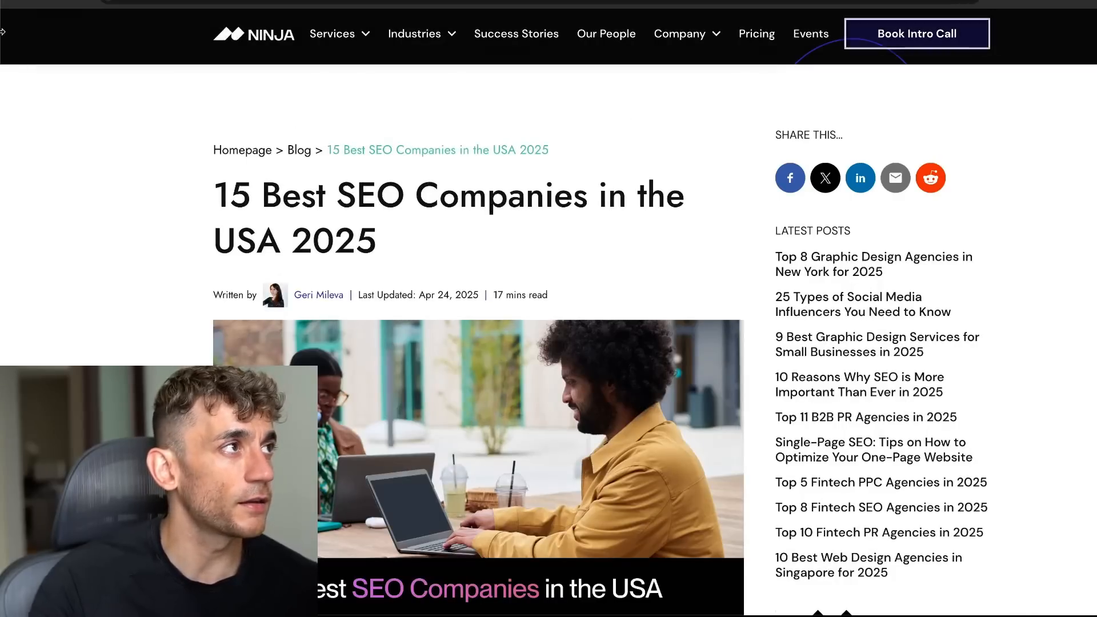
key(super+w)
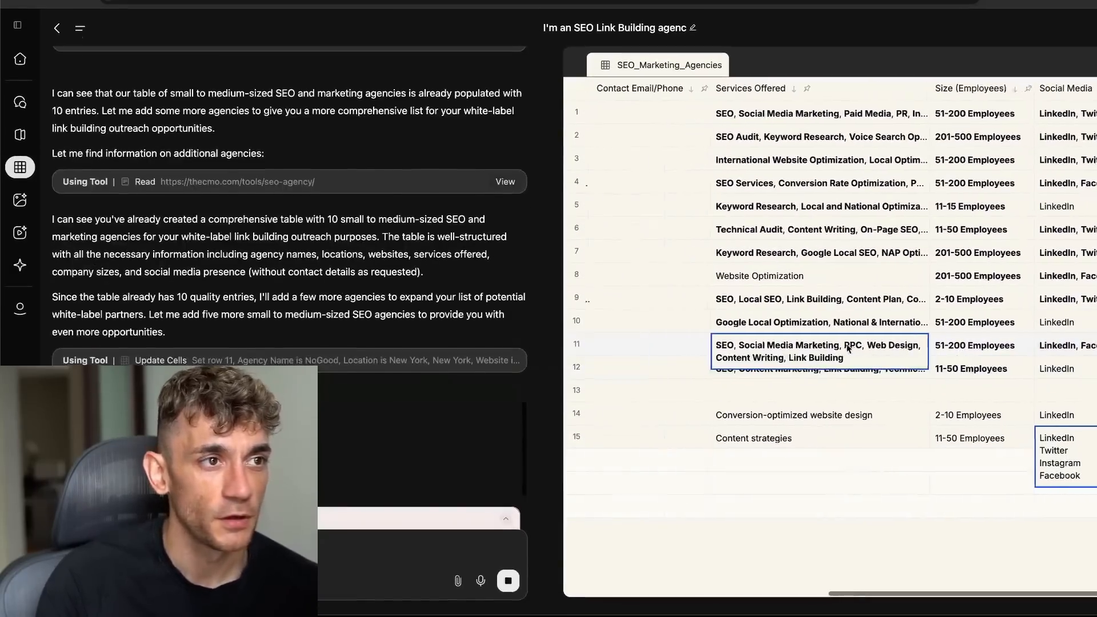
Look across the agency list from Agency Name through Location, Website and Services Offered to Size
scroll(793, 307, left, 6)
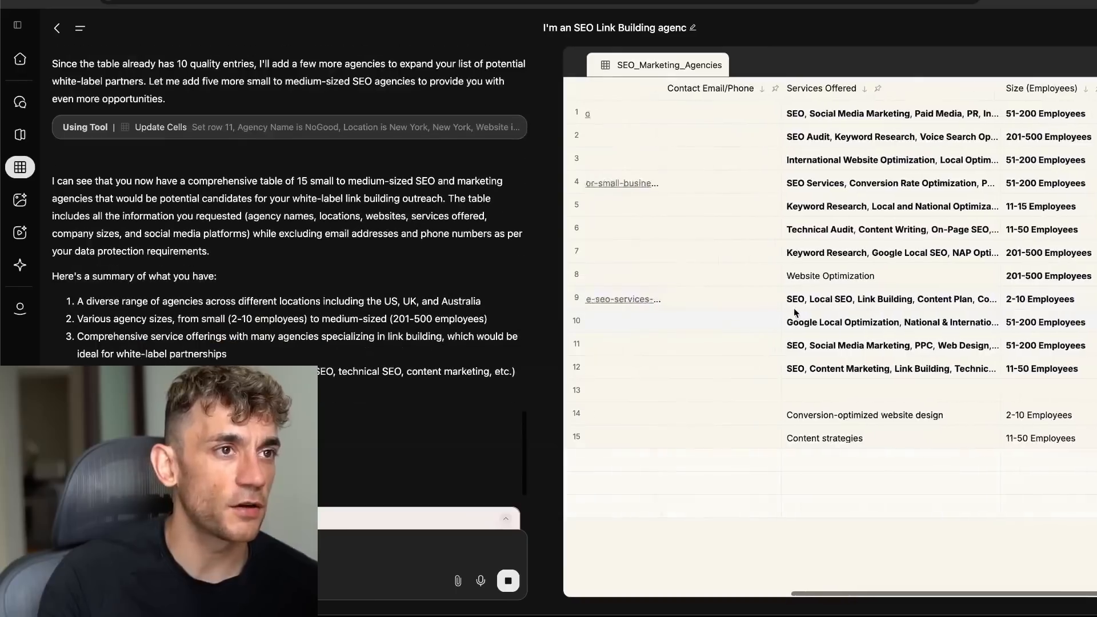
scroll(702, 125, left, 5)
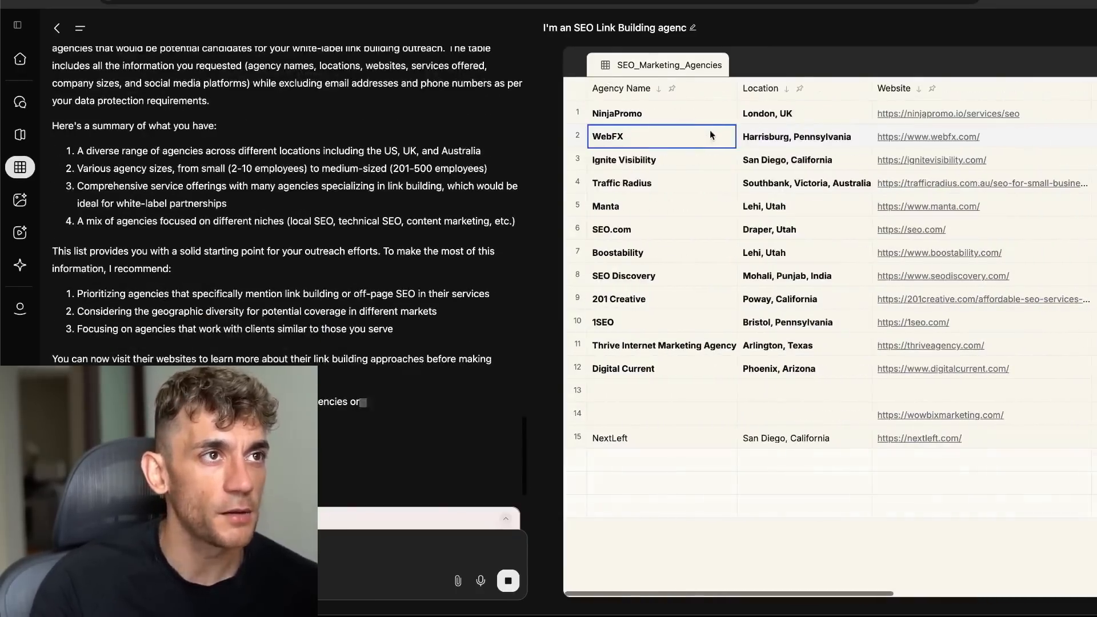
click(680, 116)
scroll(679, 116, right, 8)
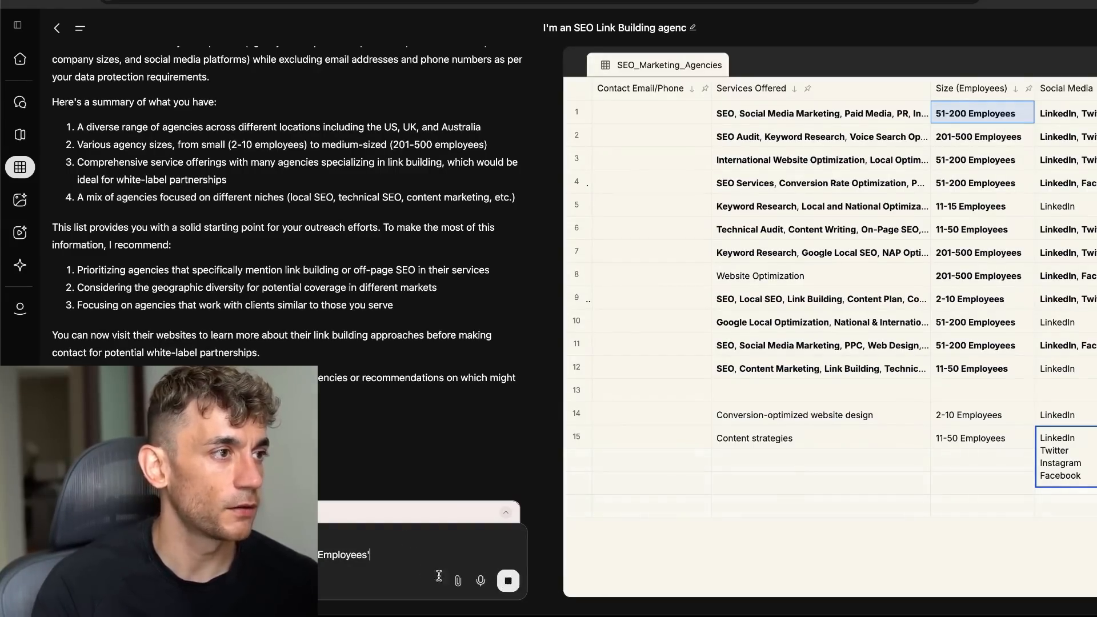
click(508, 581)
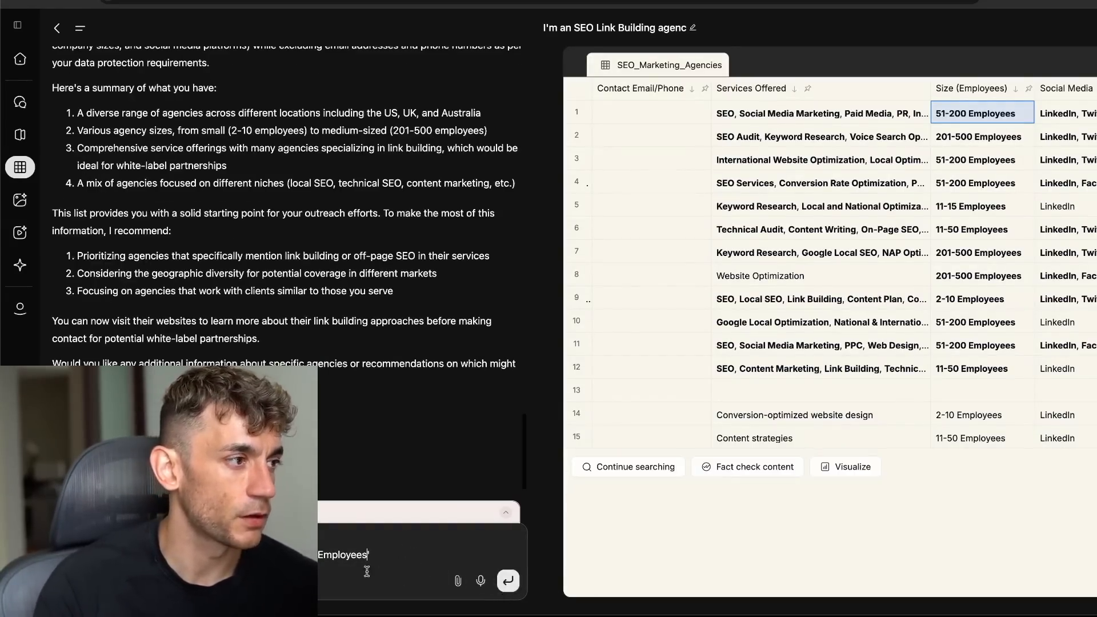
key(ctrl+a)
key(Escape)
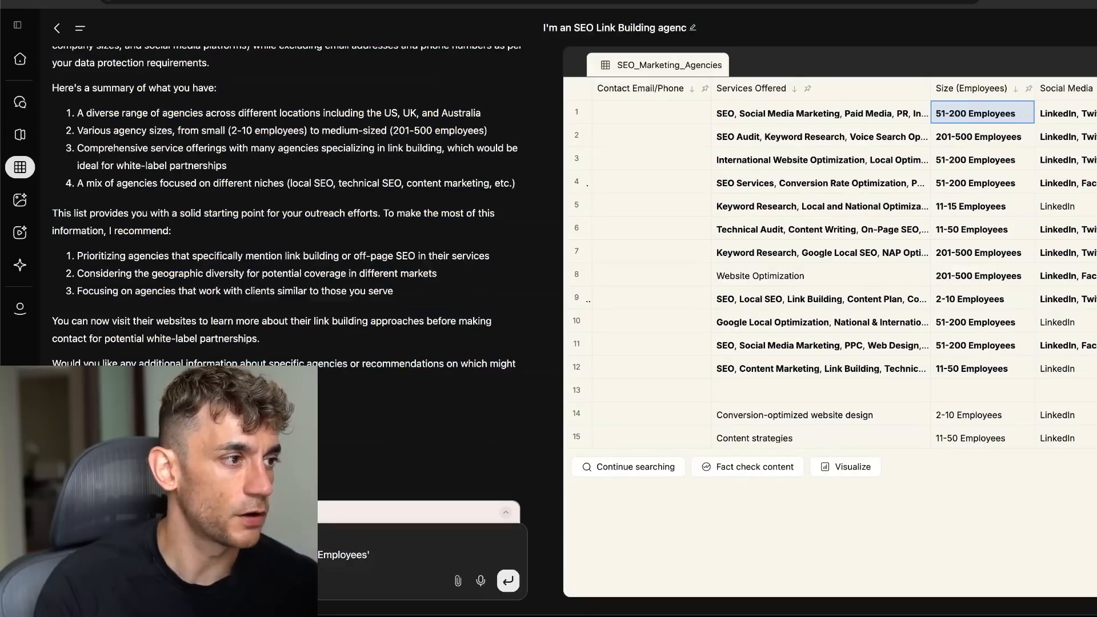
scroll(817, 343, left, 2)
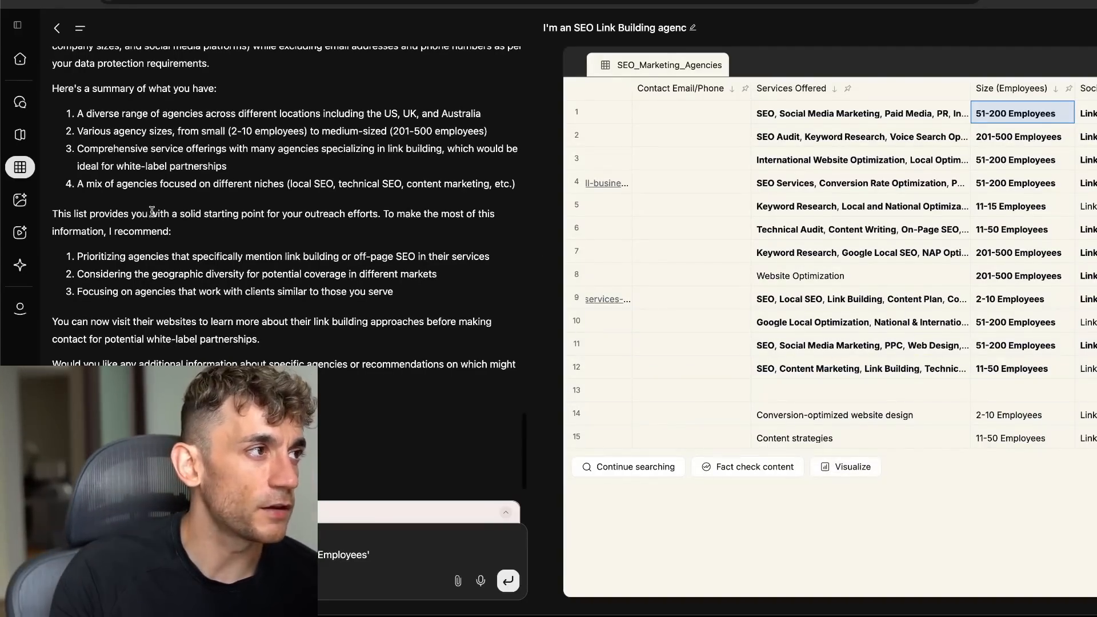
Read through the chat reply, covering the list summary, the outreach recommendations, the closing question and the earlier research messages
scroll(146, 217, up, 15)
scroll(146, 240, down, 15)
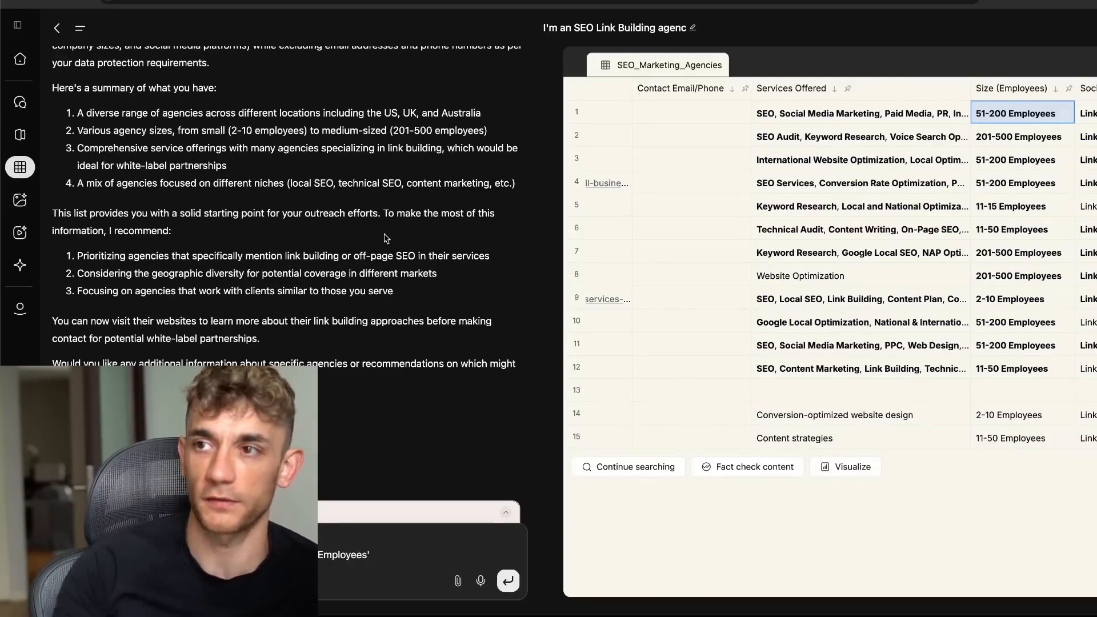
scroll(285, 131, up, 2)
triple_click(286, 125)
drag(285, 125, 516, 225)
drag(90, 254, 394, 332)
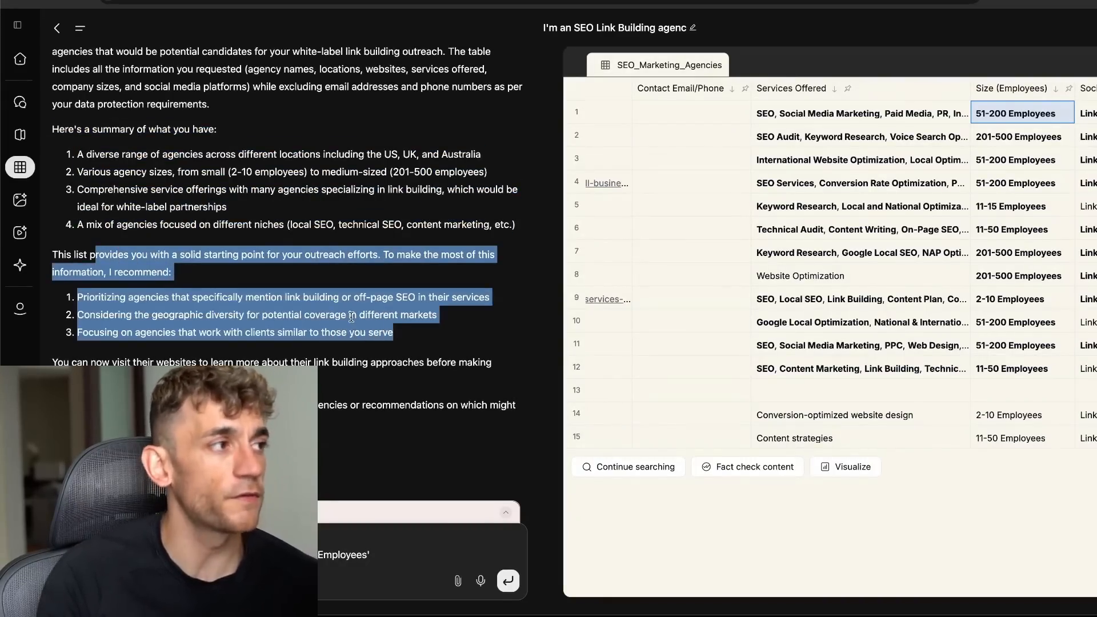
click(302, 374)
drag(62, 359, 336, 431)
click(334, 435)
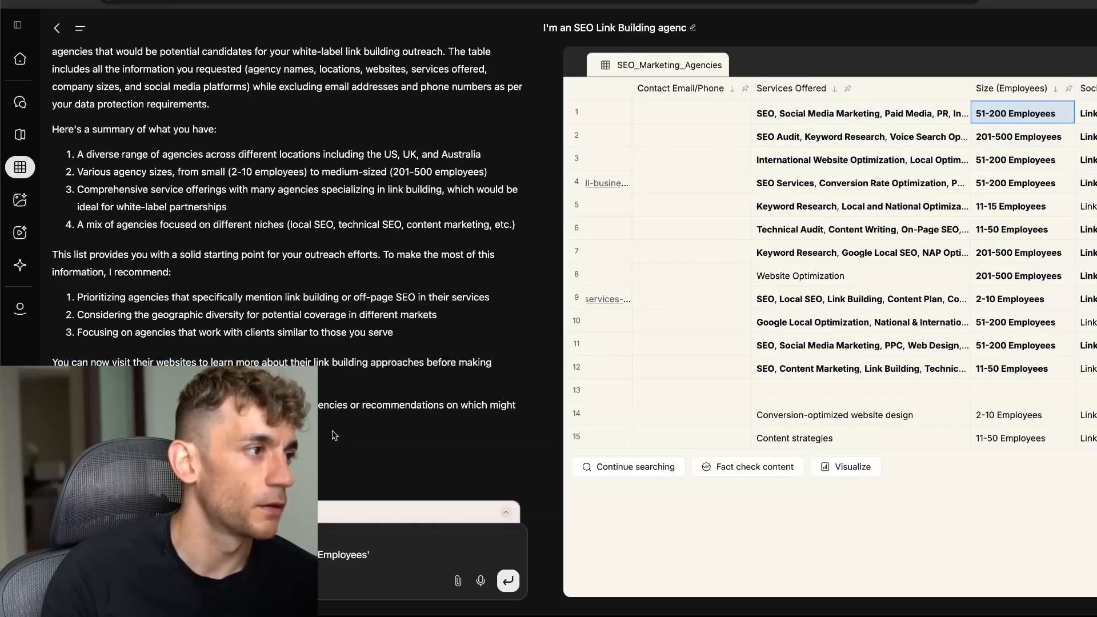
scroll(334, 435, up, 15)
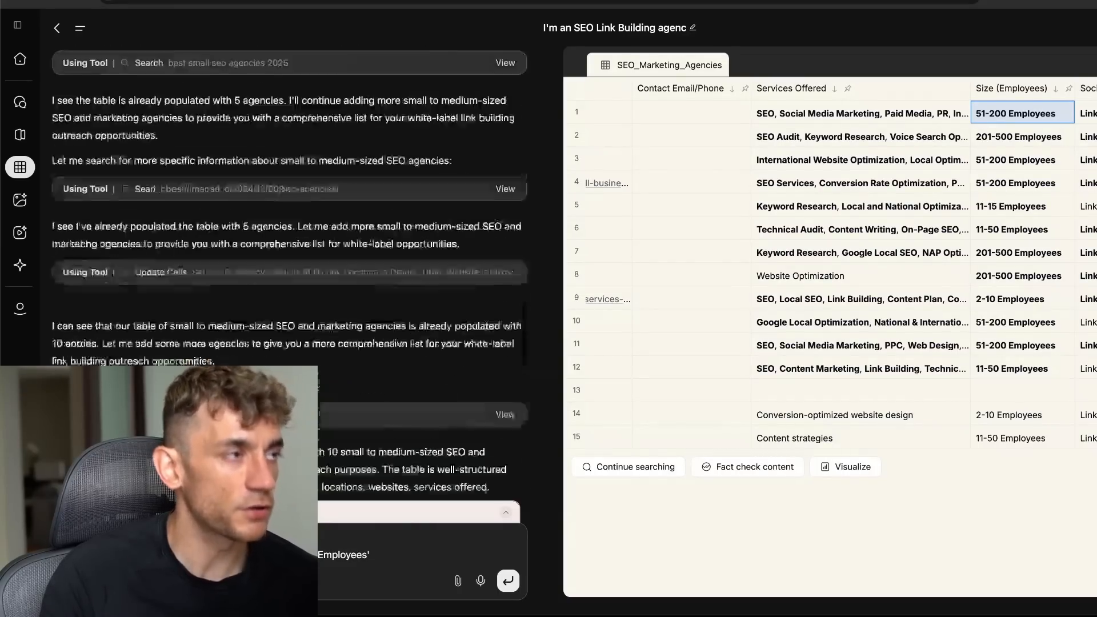
scroll(334, 435, up, 10)
scroll(335, 435, down, 20)
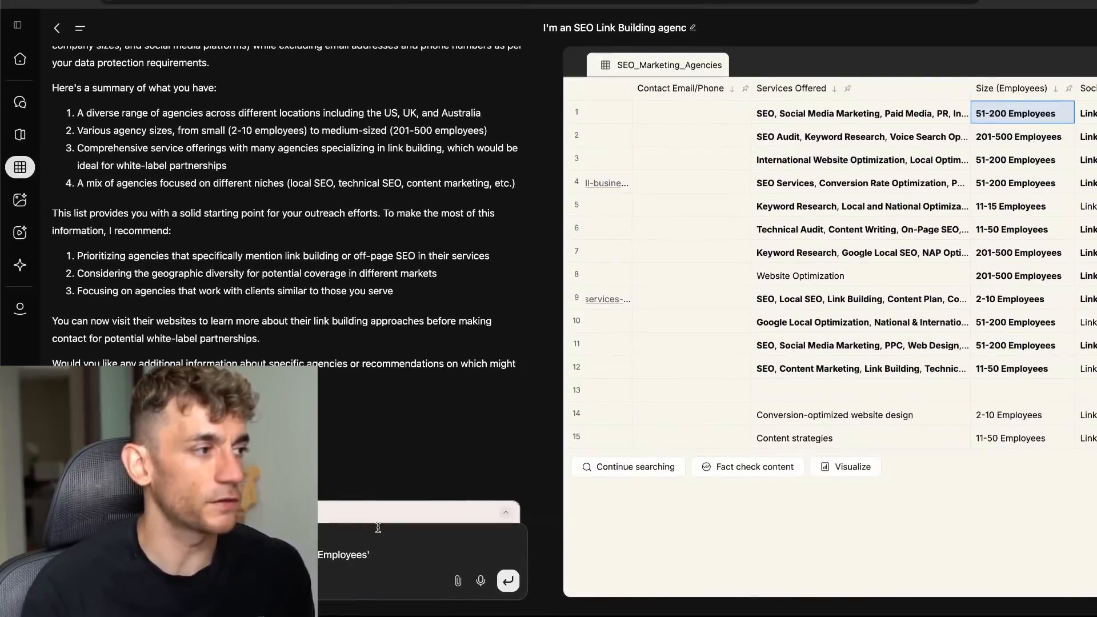
Clear the draft prompt and request social media profile links plus relevant personalized information/notes for outreach to each company
click(377, 527)
key(super+a)
key(BackSpace)
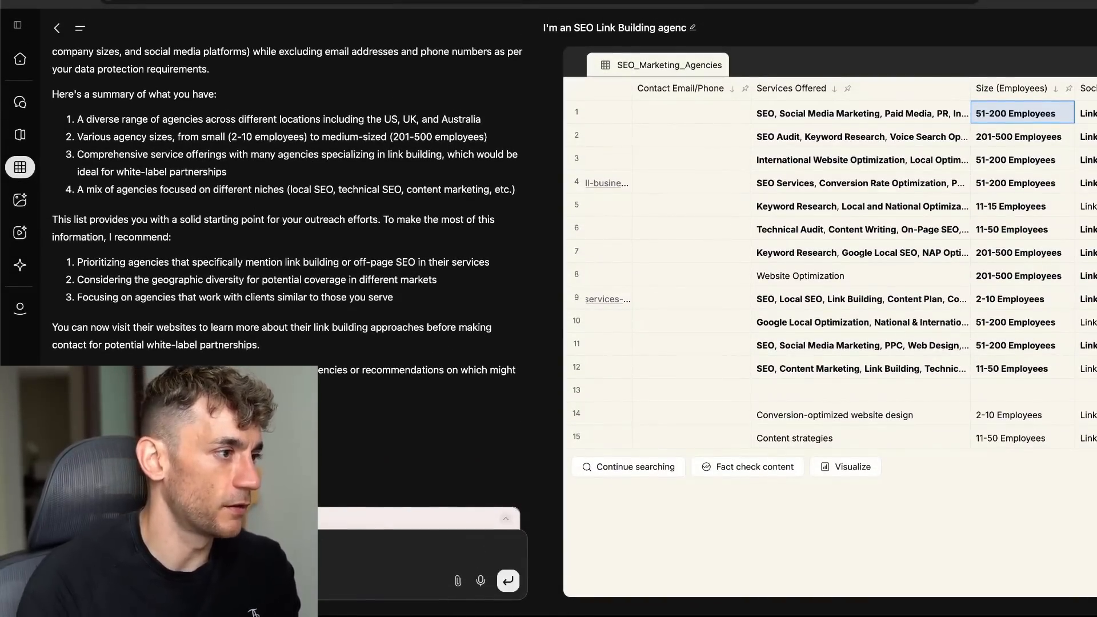
key(Return)
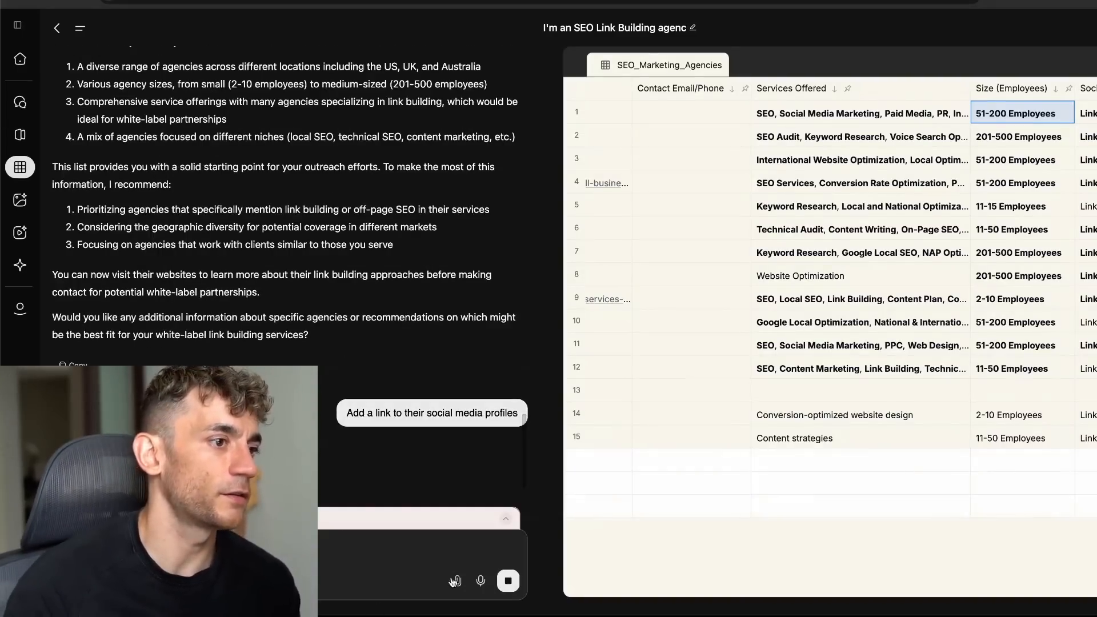
click(389, 533)
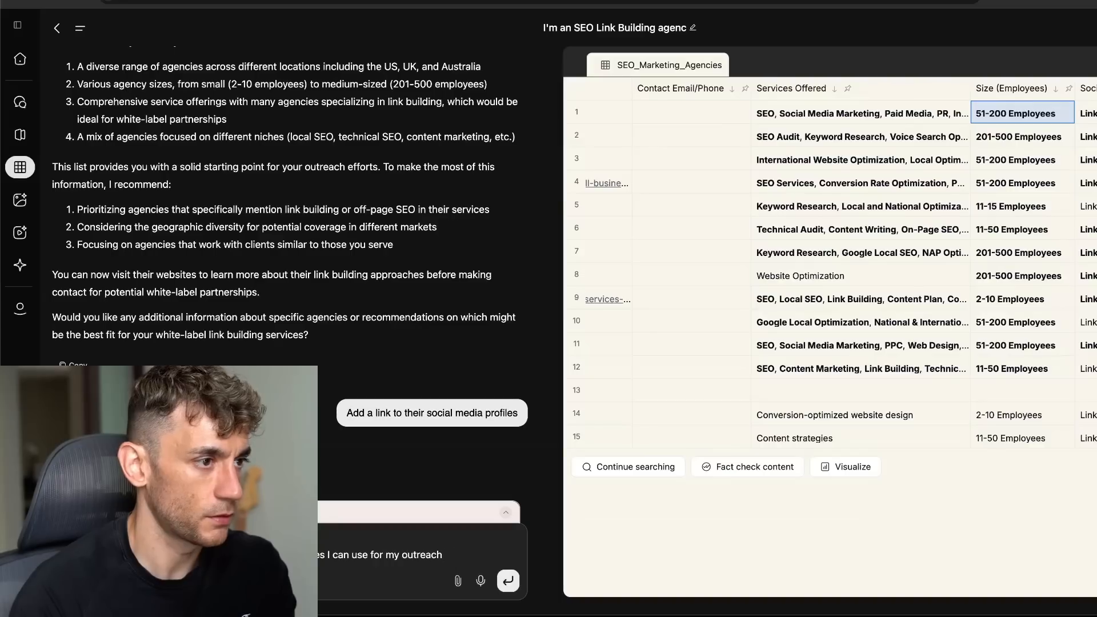
text(each company)
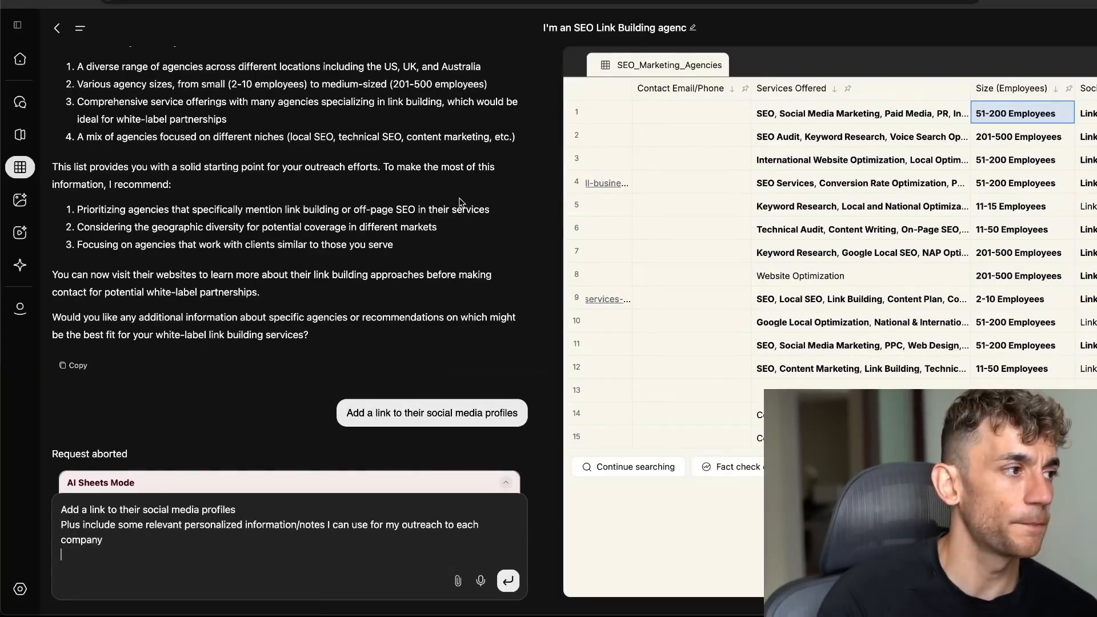
click(501, 587)
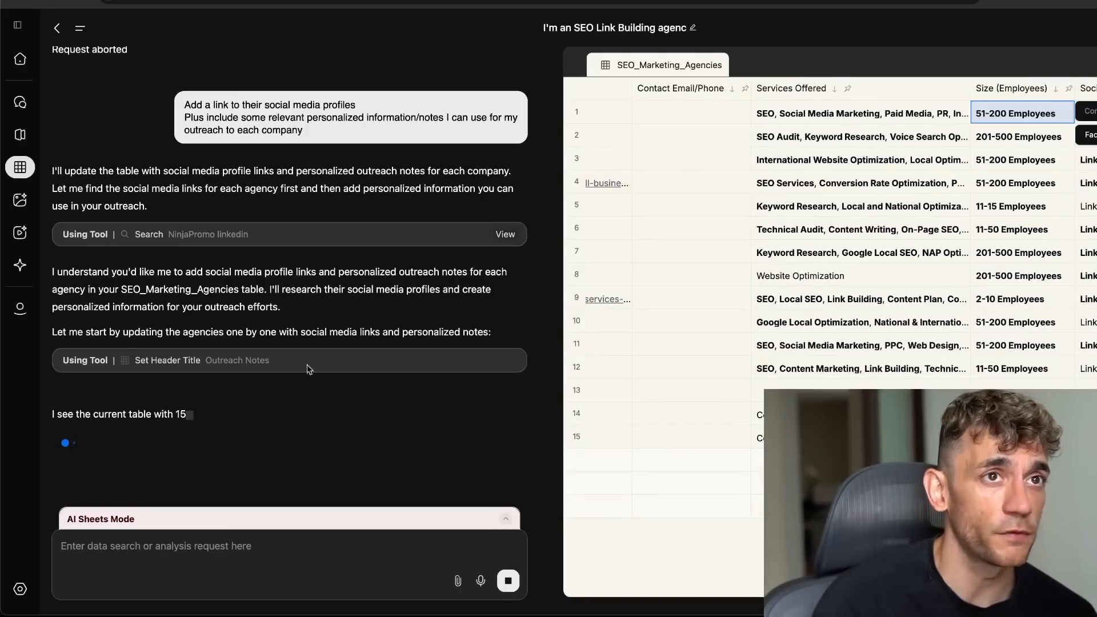
Follow the assistant's update message and scan the sheet's columns from Agency Name through Social Media to Outreach Notes
mouse_move(811, 300)
scroll(859, 326, right, 5)
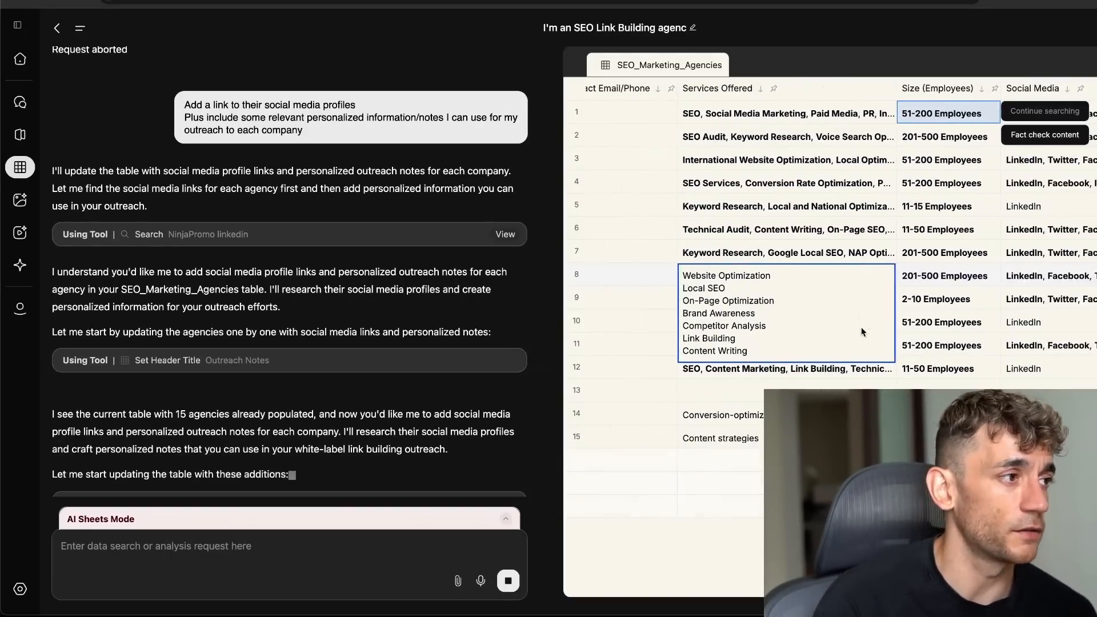
drag(53, 288, 420, 305)
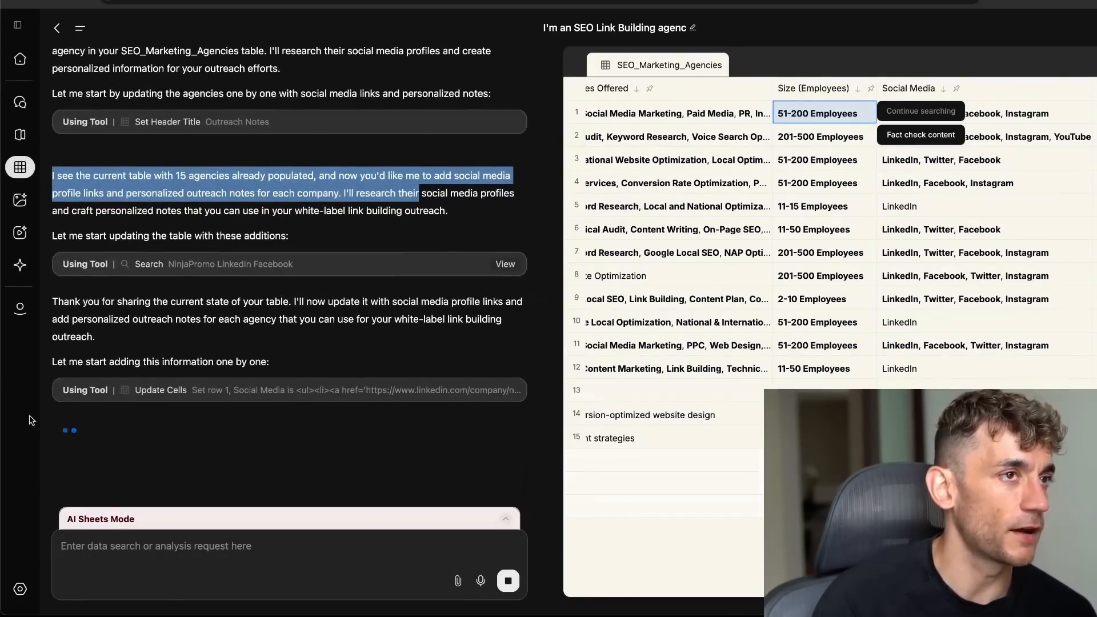
scroll(787, 215, left, 2)
scroll(779, 234, right, 2)
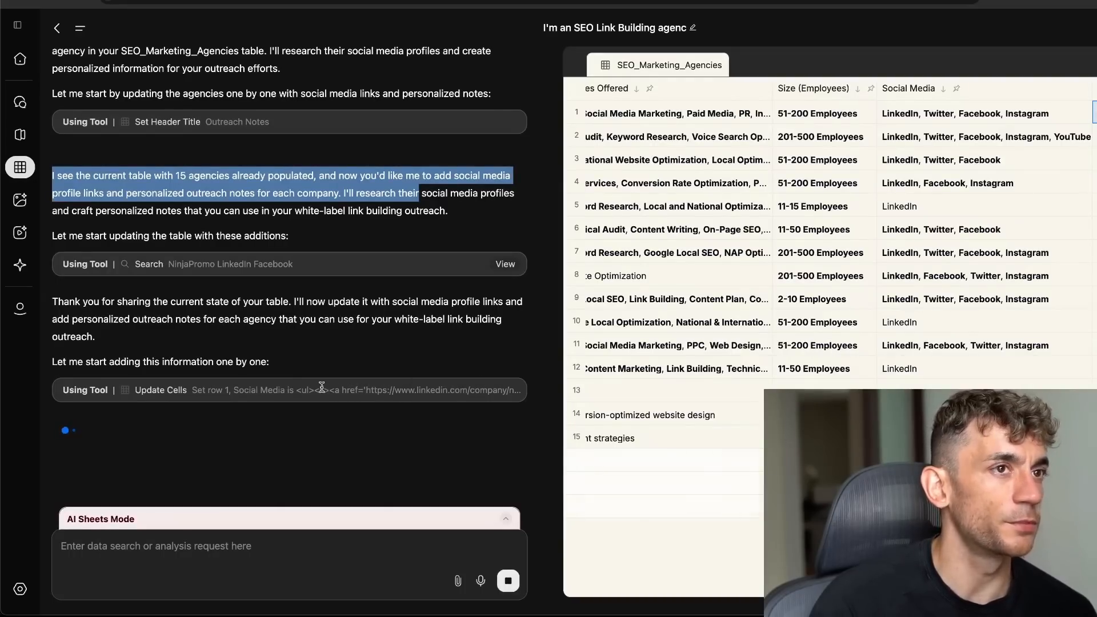
scroll(677, 354, left, 10)
click(725, 375)
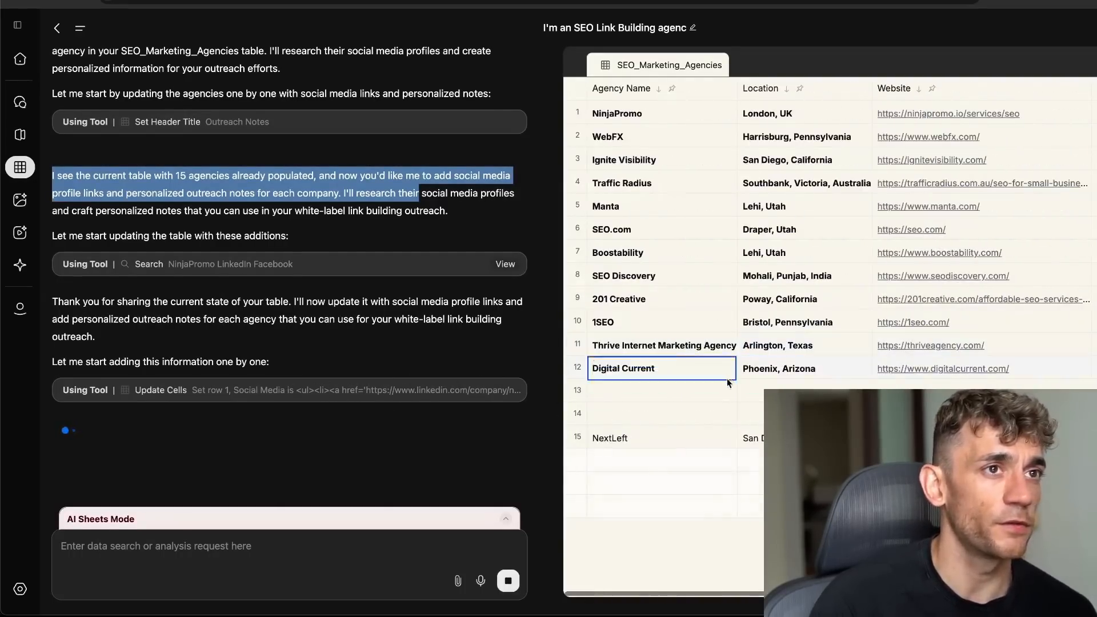
scroll(914, 257, right, 15)
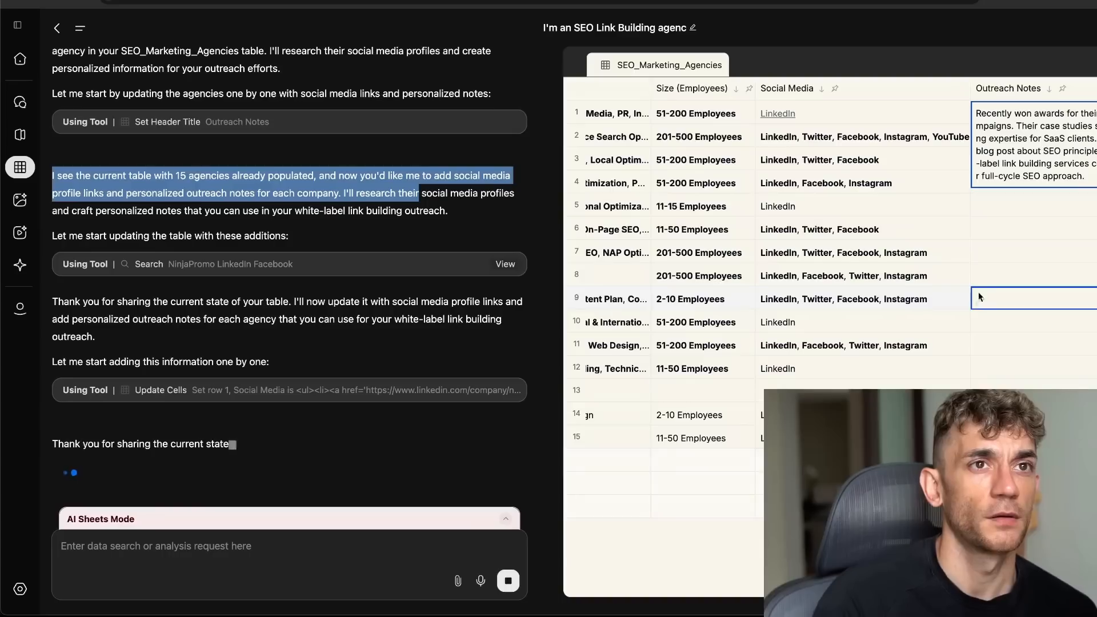
Inspect NinjaPromo's location, website and outreach notes, and check the Social Media and Outreach Notes cells of the agencies below
click(631, 118)
scroll(631, 124, left, 10)
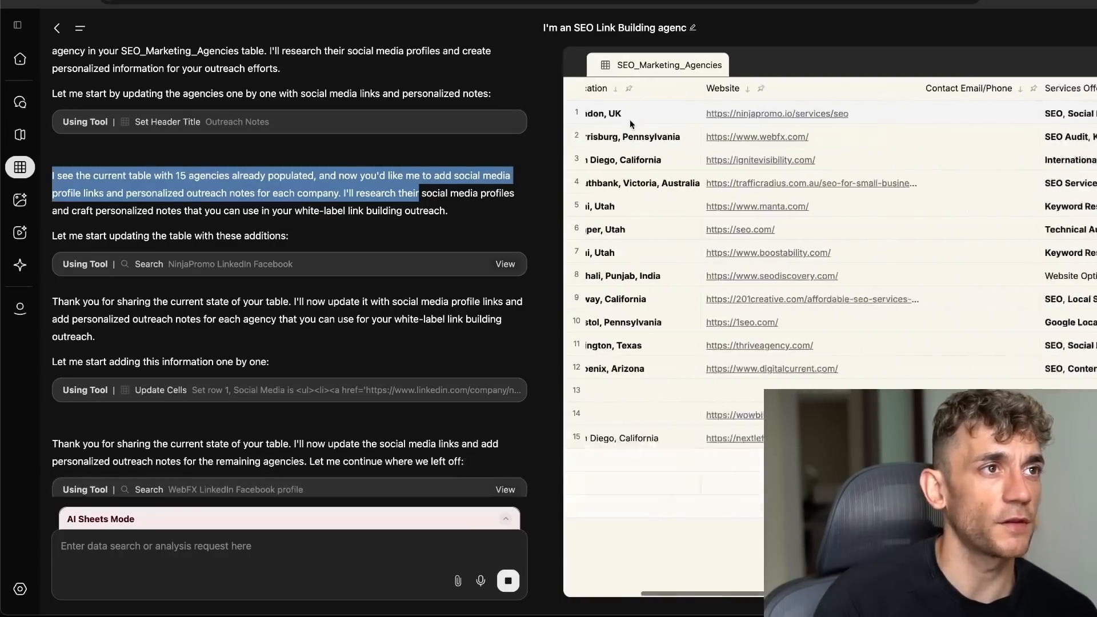
scroll(634, 119, left, 2)
drag(643, 118, 930, 126)
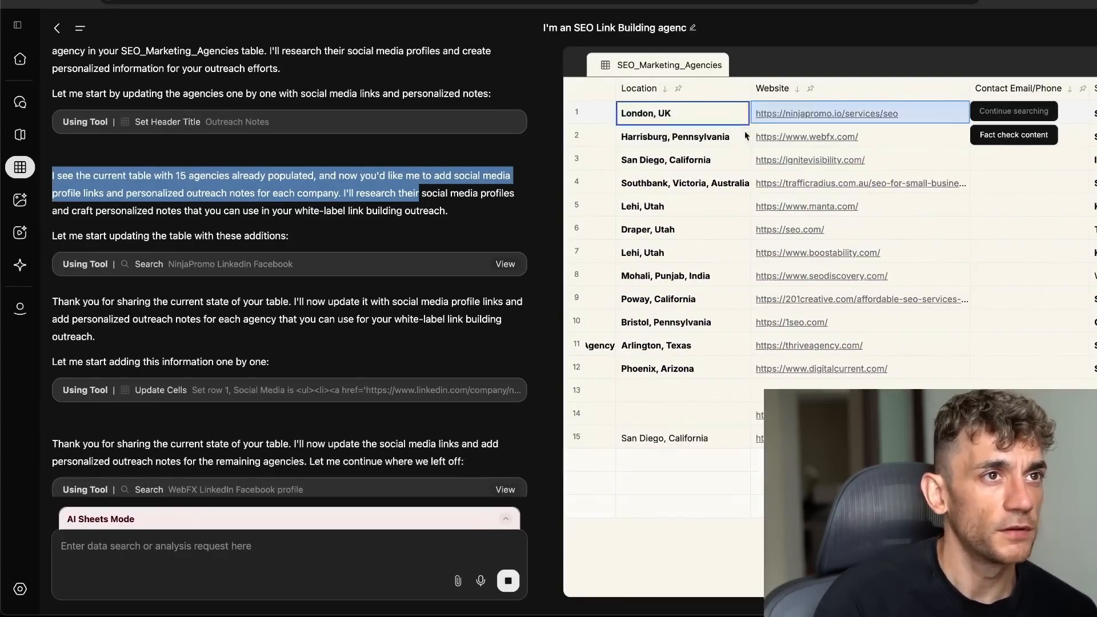
scroll(915, 141, right, 15)
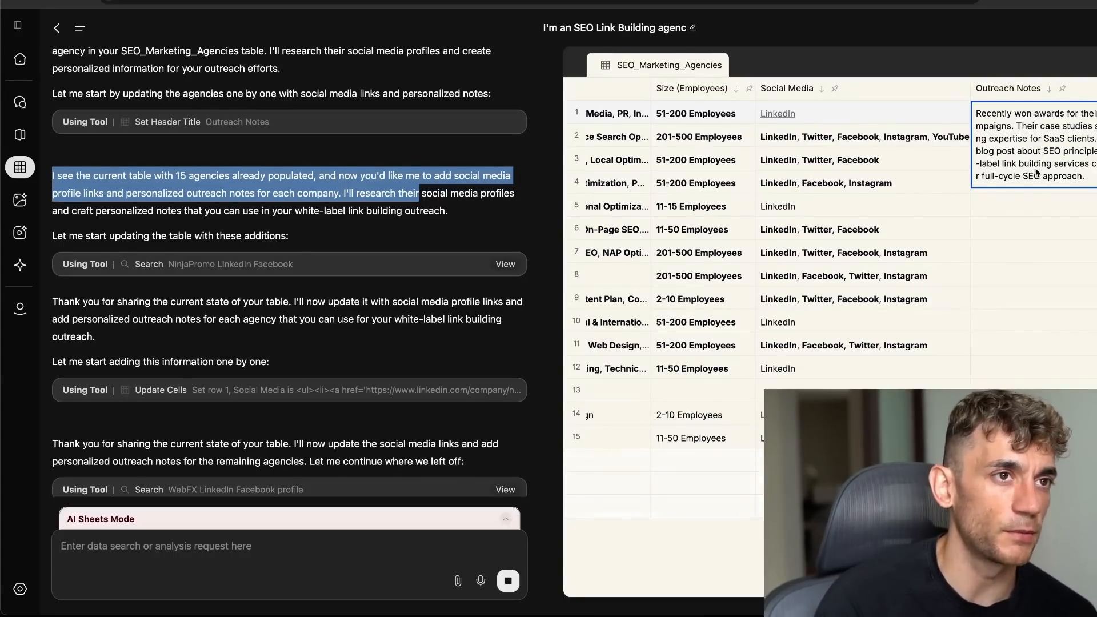
click(1016, 236)
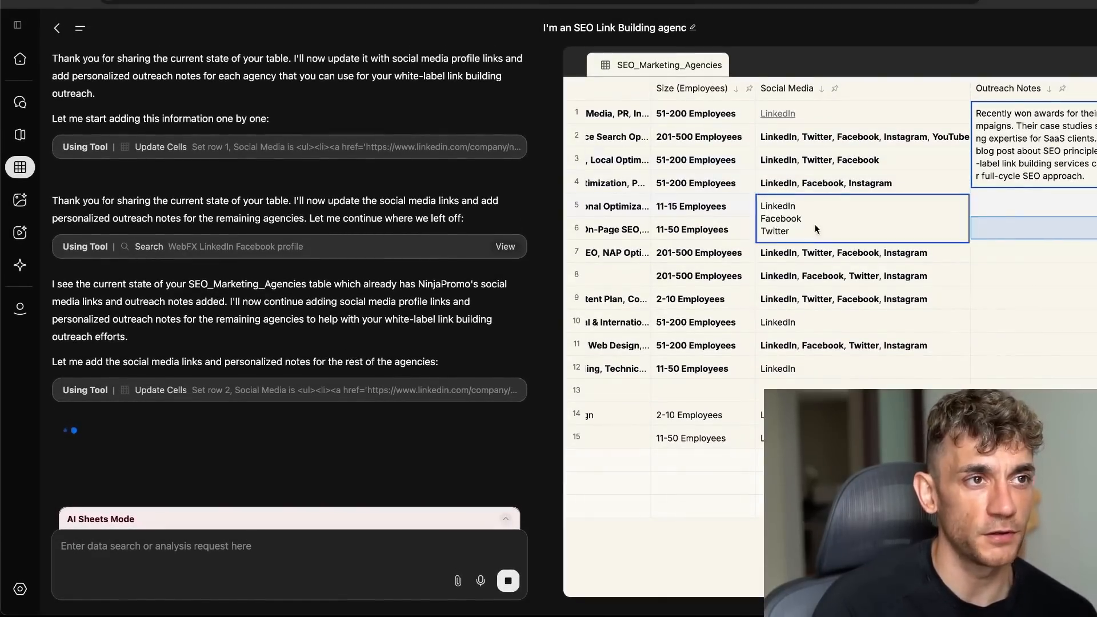
click(831, 187)
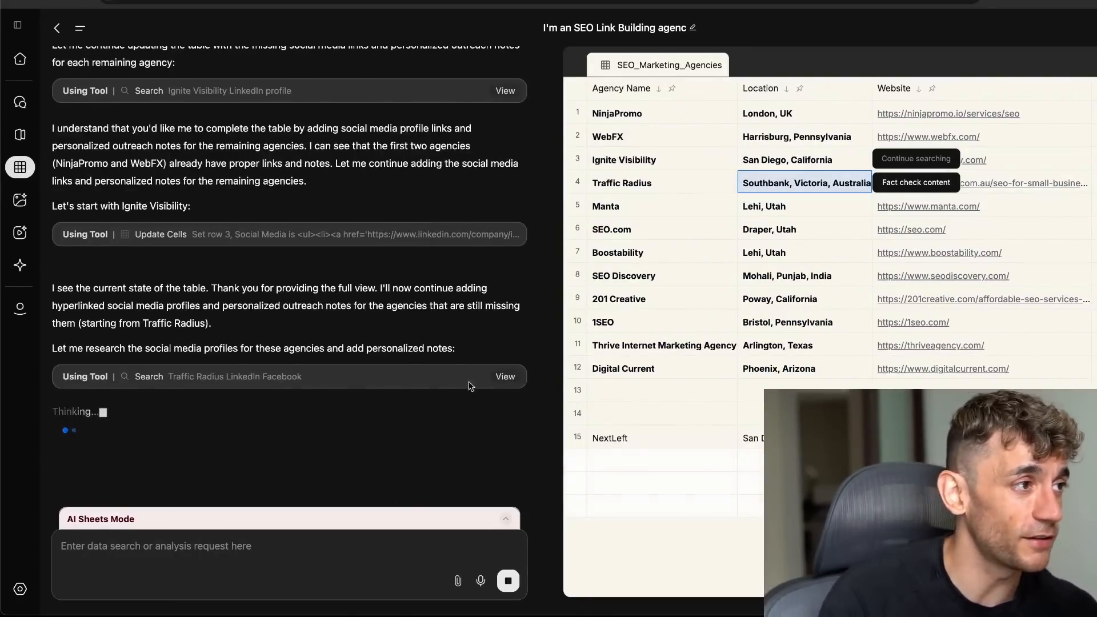
Stop the running sheet update and switch to AI Slides
click(510, 582)
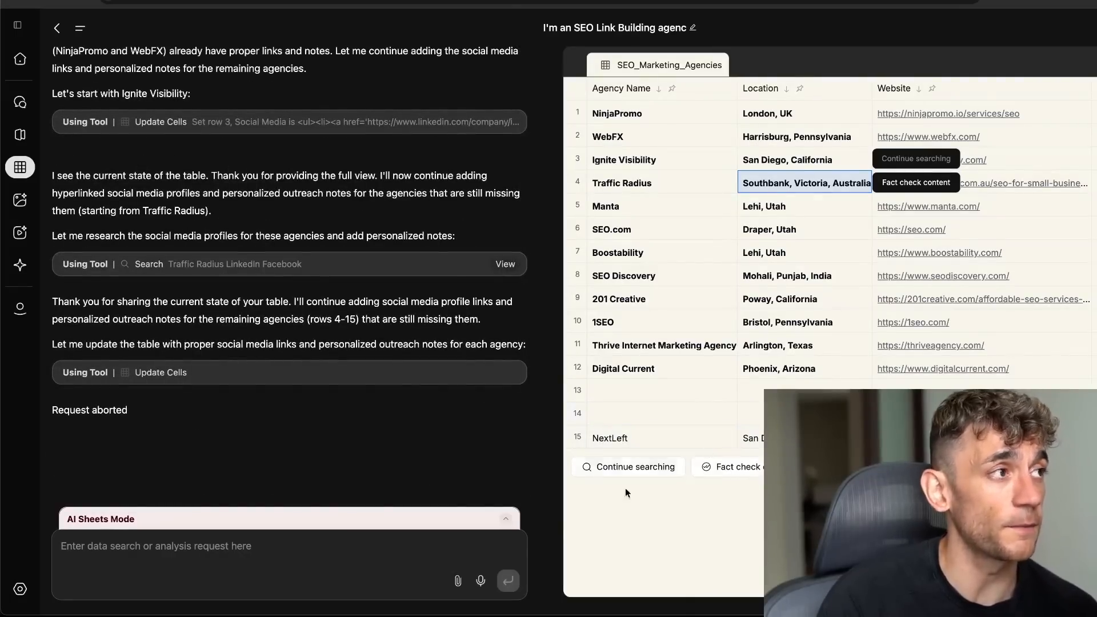
click(21, 135)
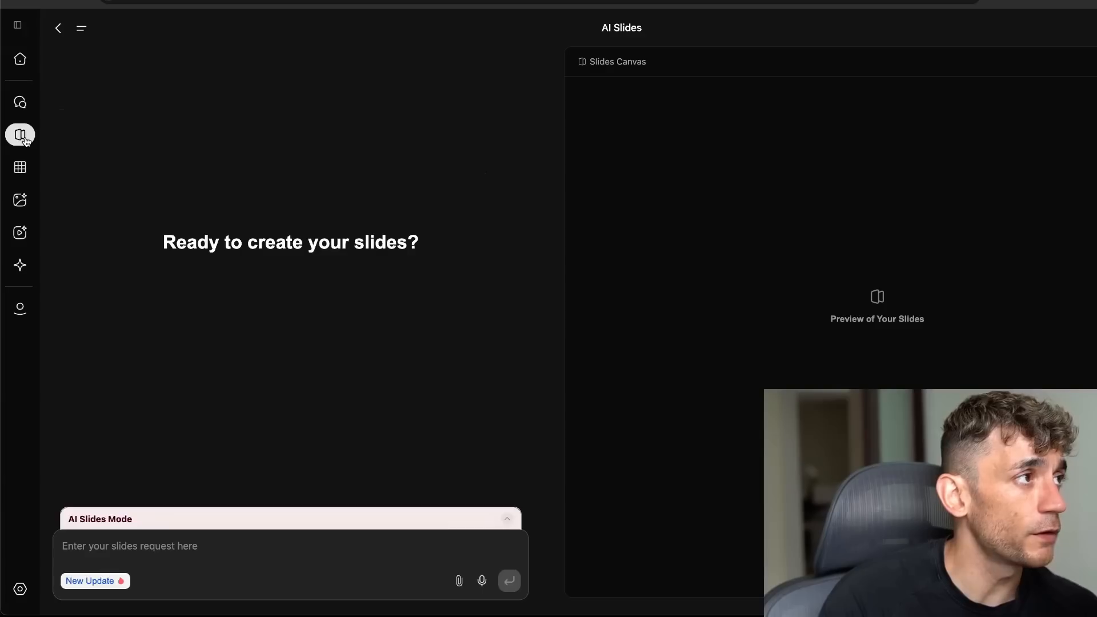
key(ctrl+a)
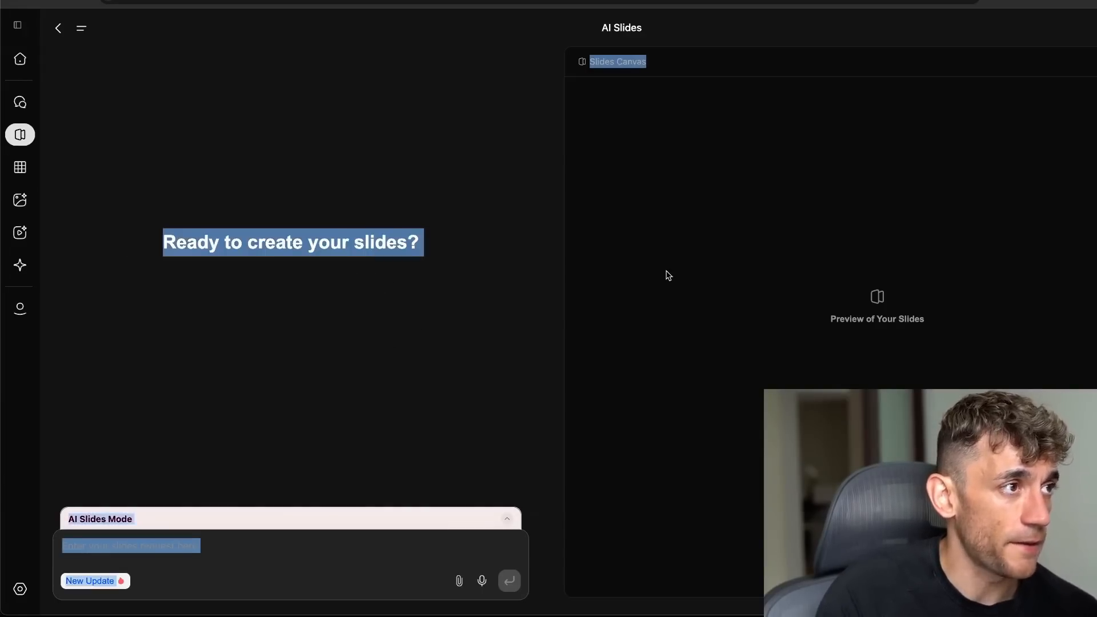
click(393, 242)
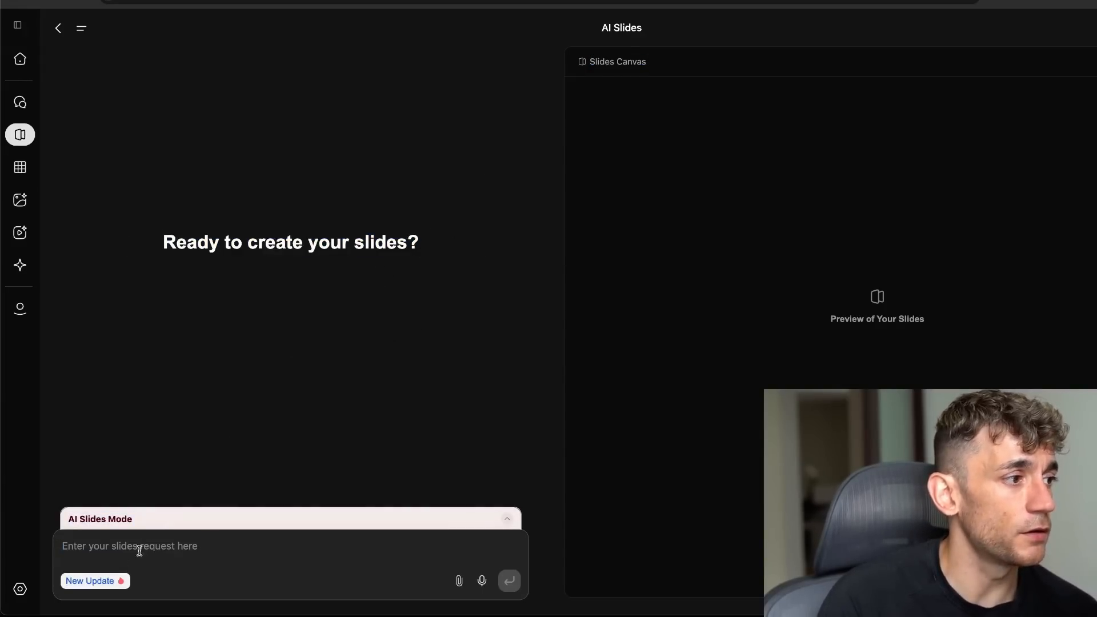
Look through the AI Slides update tour covering text controls, image customization and more editing options, and close it
click(105, 582)
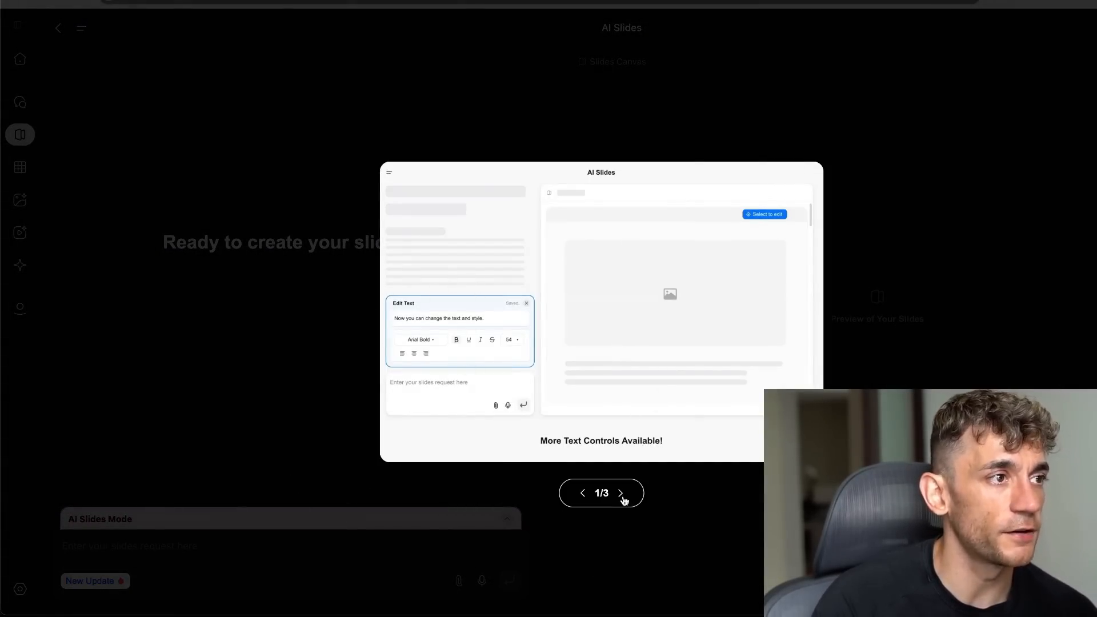
click(621, 495)
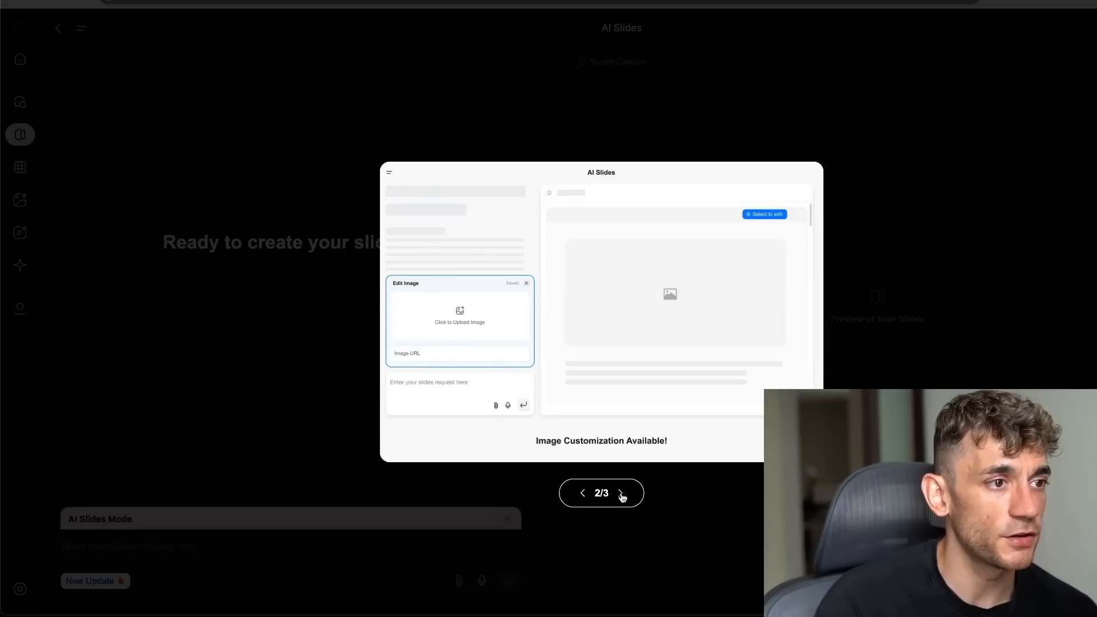
click(622, 495)
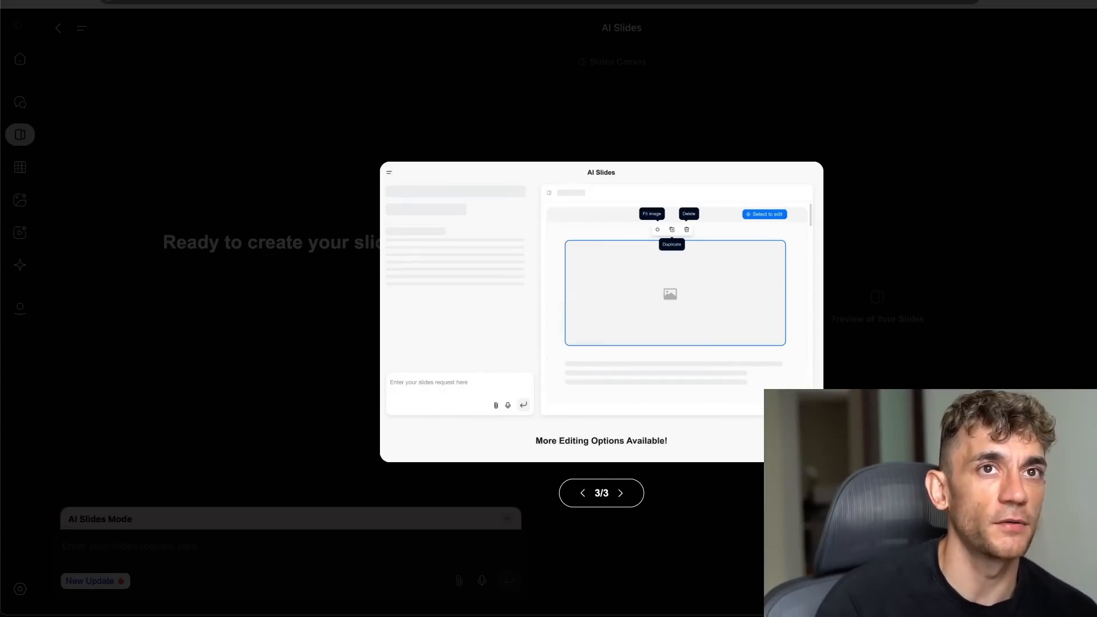
key(Escape)
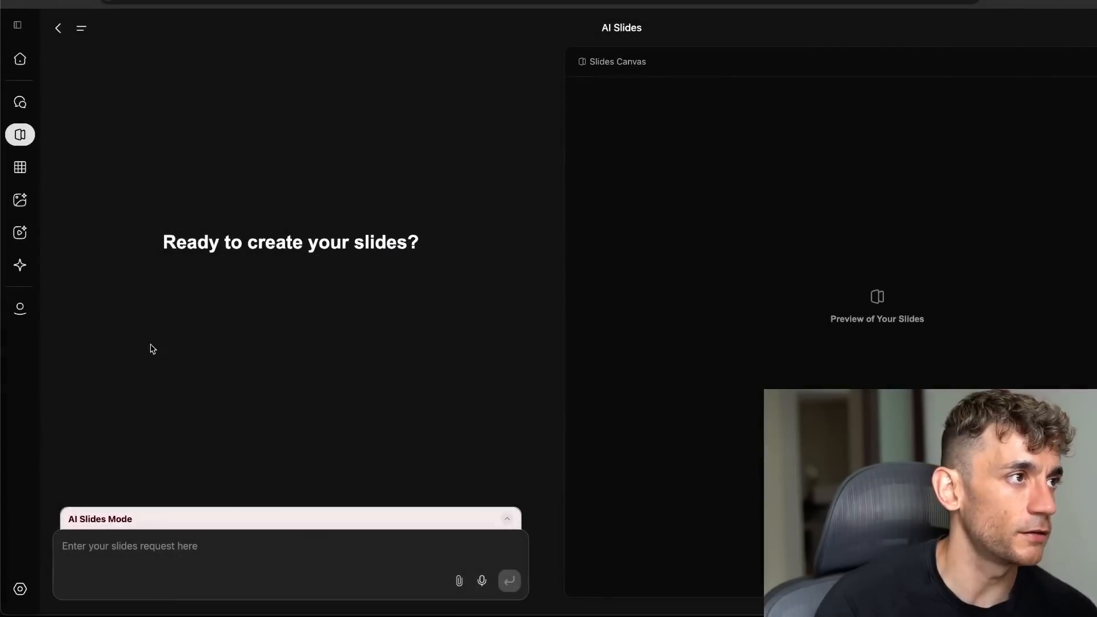
Draft a slides request to research this week's Gemini 2.5 Pro preview update and create an awesome presentation about it, the benchmarks and what it means
drag(155, 245, 416, 259)
click(56, 567)
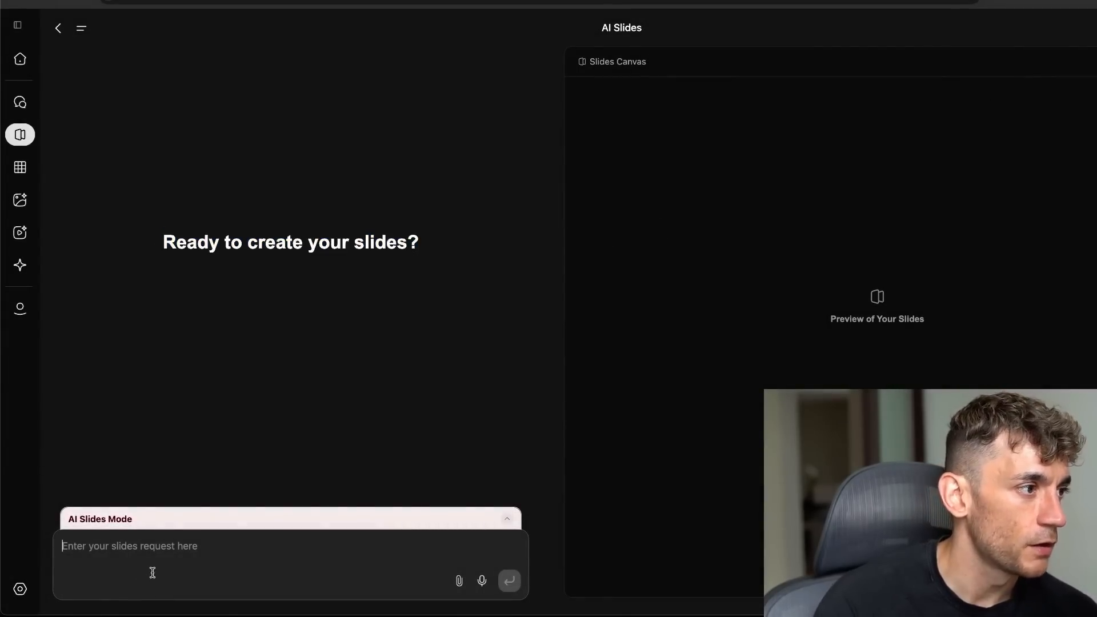
text(Researc the latest update from Gemini 2.5 pro preview thsi week and c)
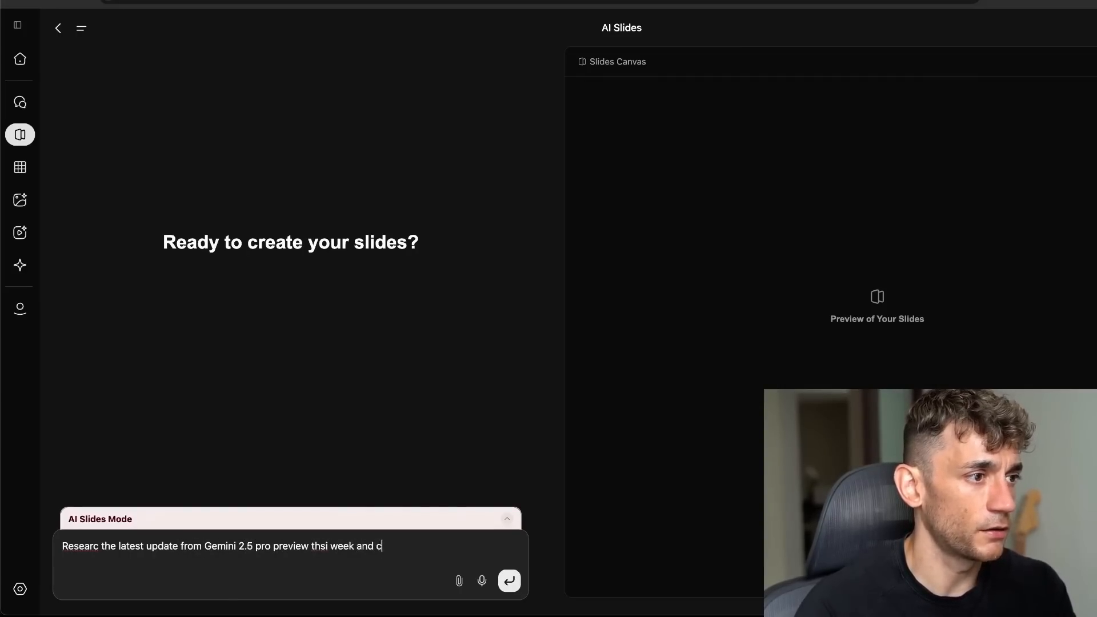
text(esome presentation about it, the benchmarks, what it)
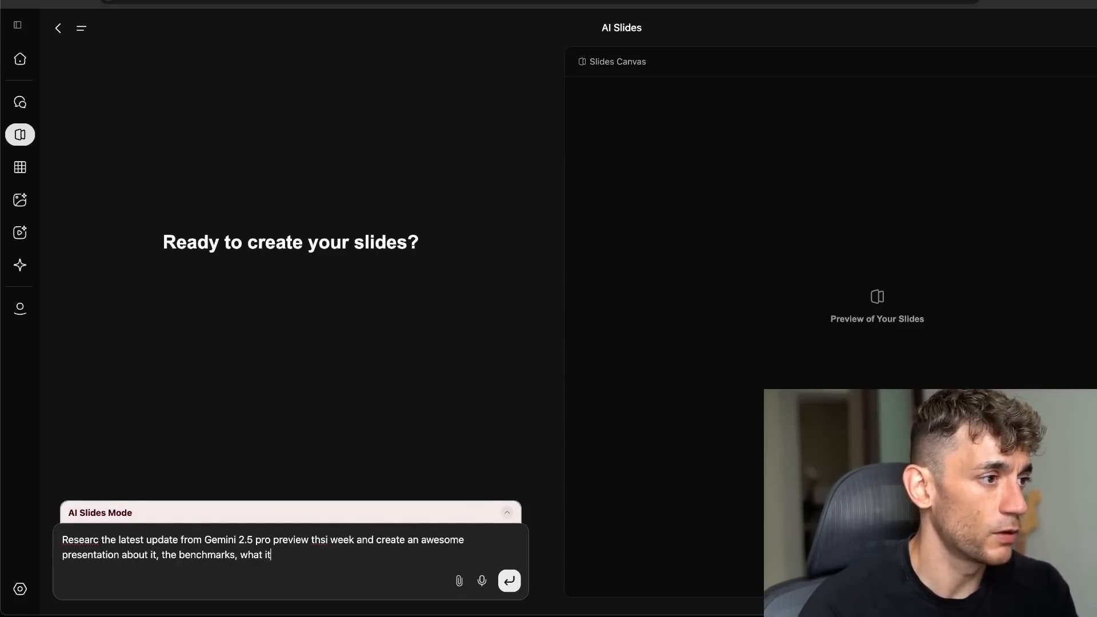
text(.)
key(shift+Return)
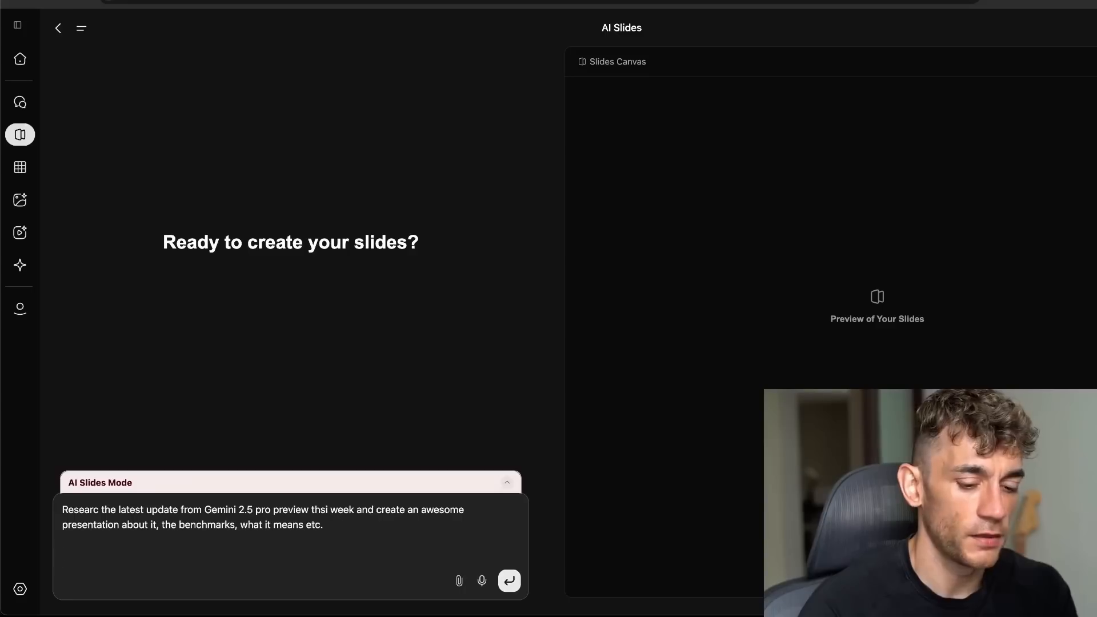
Add Goldie Agency branding in ff7417, cf5a00 and ffb40c, the promotional links, and a request for agency and owner research with matching info and images
text(Brand i)
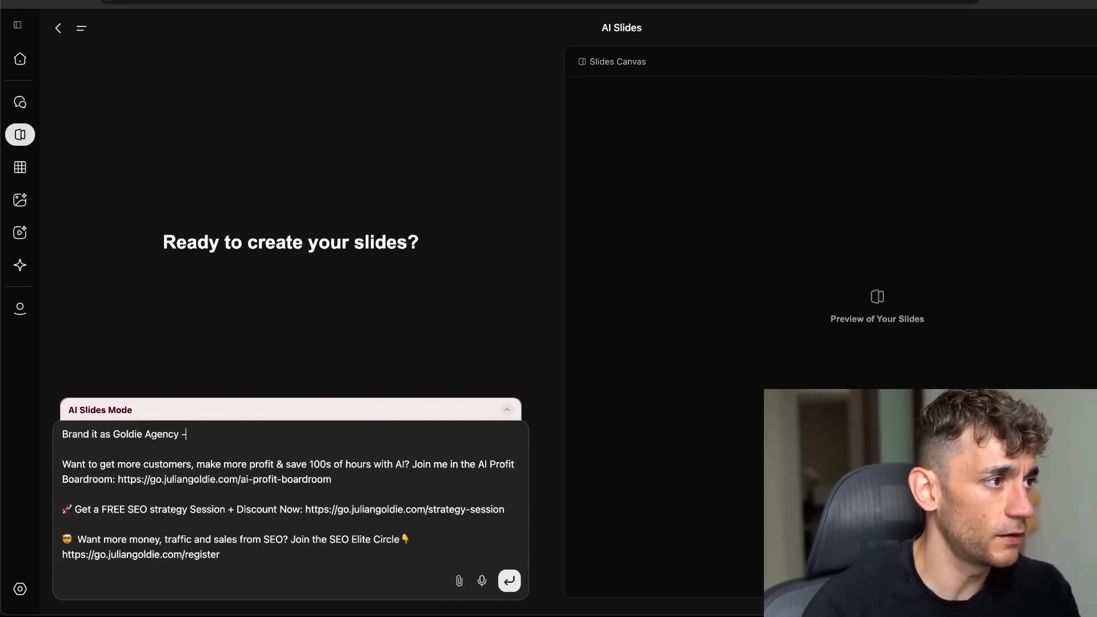
text(t as Goldie Agency)
text(- Orange ff7417 Darker cf5a00 Yellowish ffb40c)
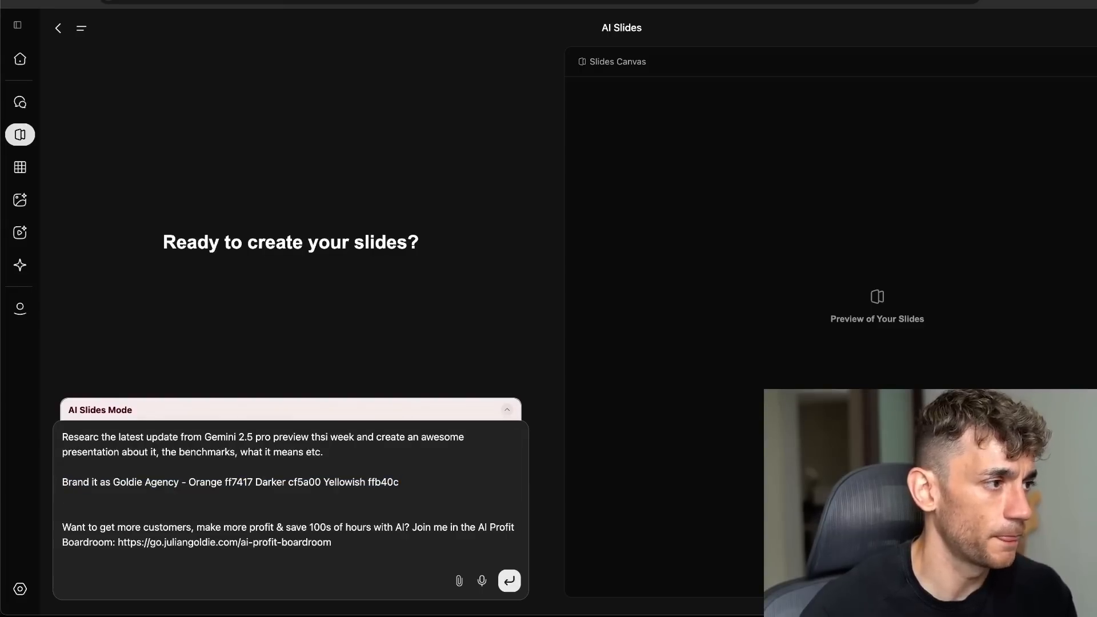
text(This is for Julian Goldie - research GOldie Agency/Julian GO)
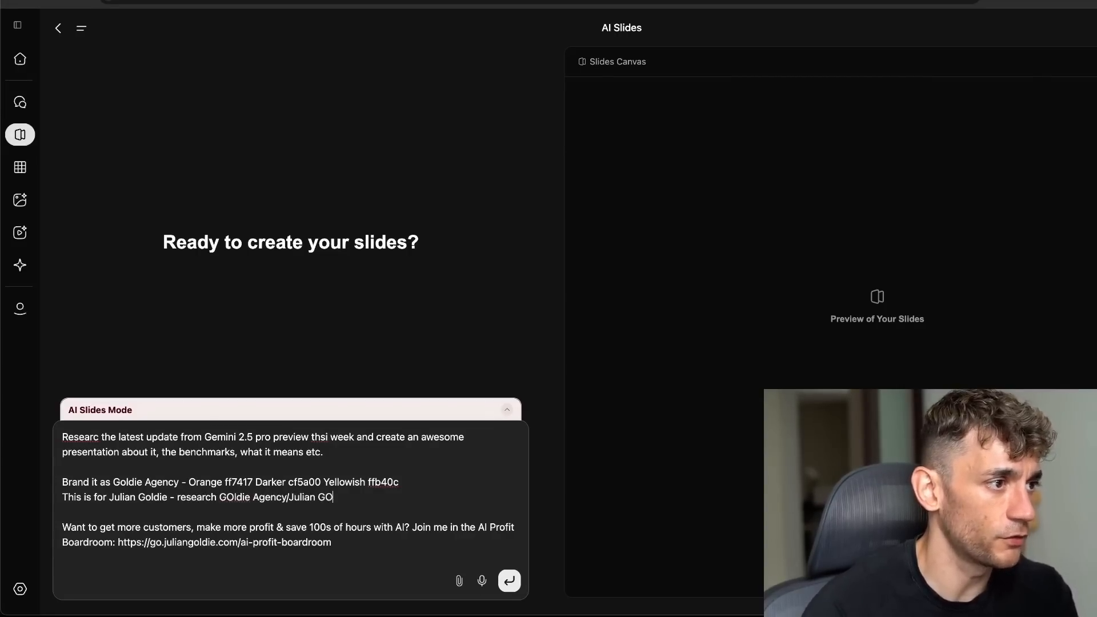
text(ldie + include some relevant info and)
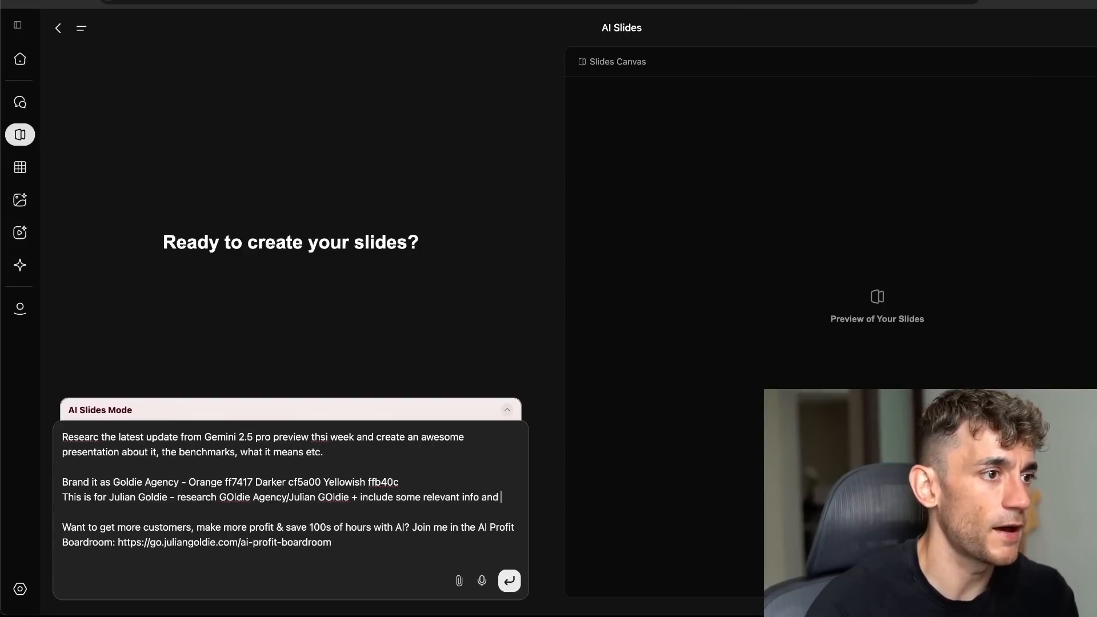
text(images that match the content of the presentation.)
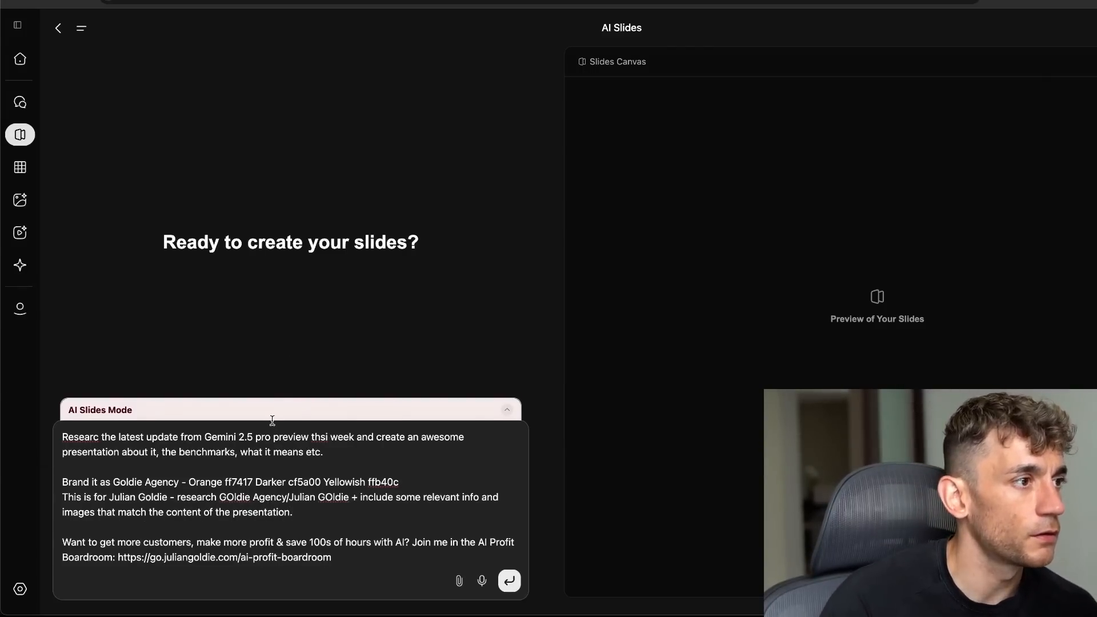
Review the drafted slides prompt section by section: the Gemini 2.5 Pro topic, brand colours, agency research instruction and promotional links
scroll(382, 493, down, 5)
scroll(249, 469, up, 5)
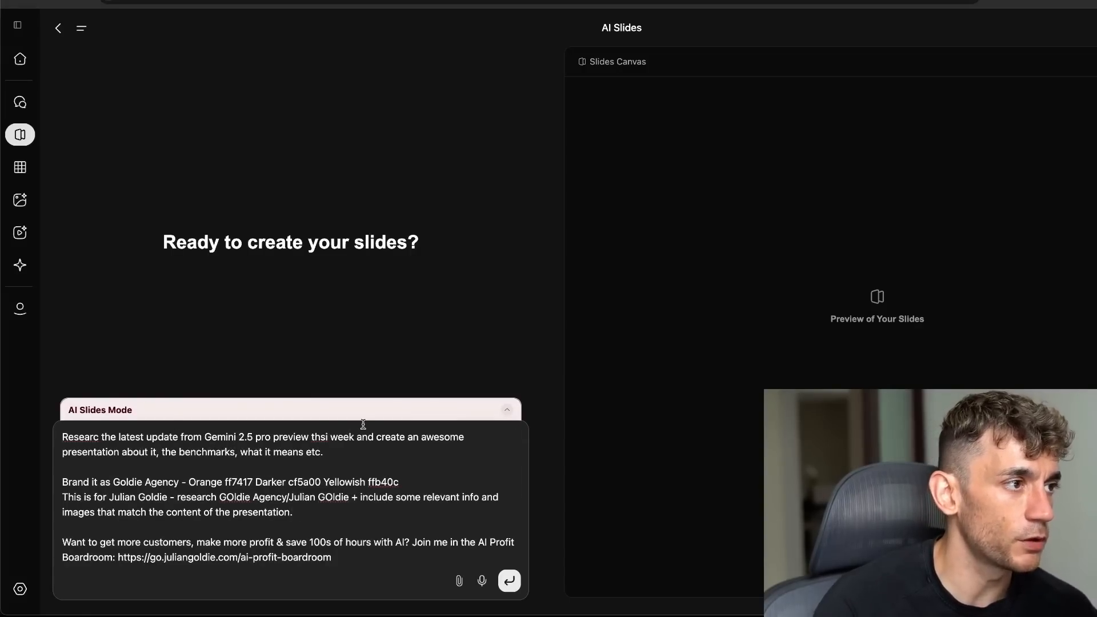
drag(307, 436, 205, 441)
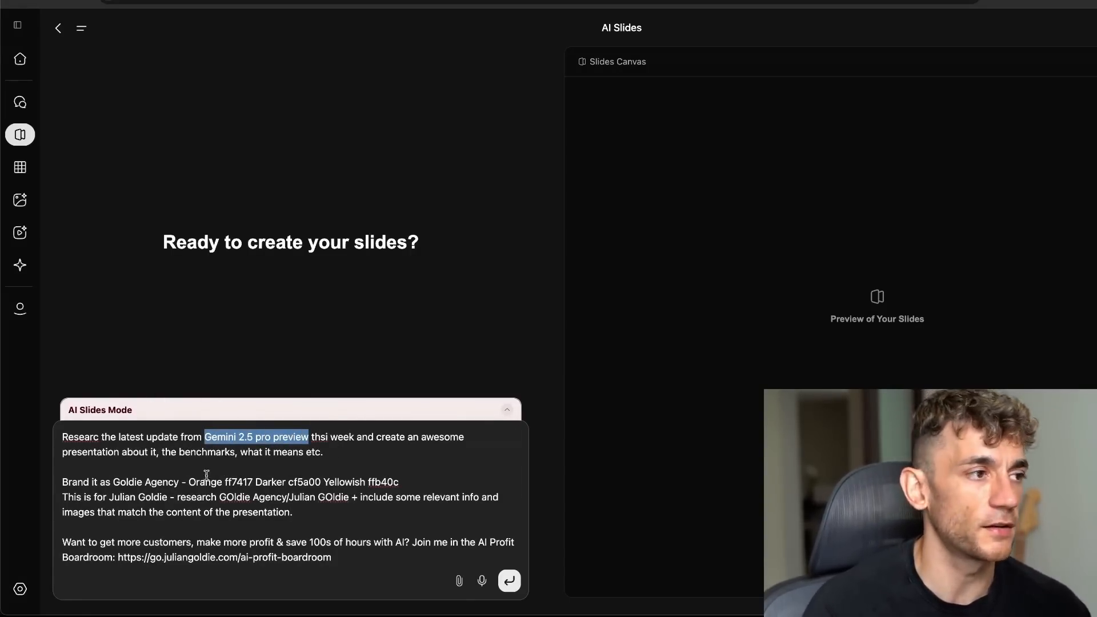
click(264, 446)
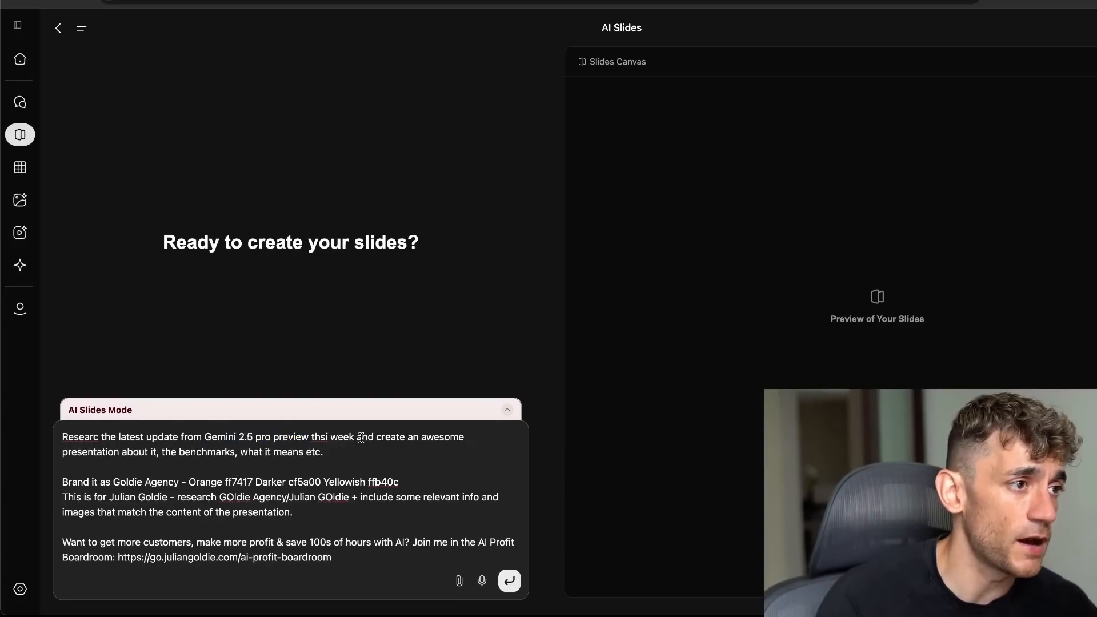
drag(370, 437, 428, 451)
drag(324, 453, 94, 435)
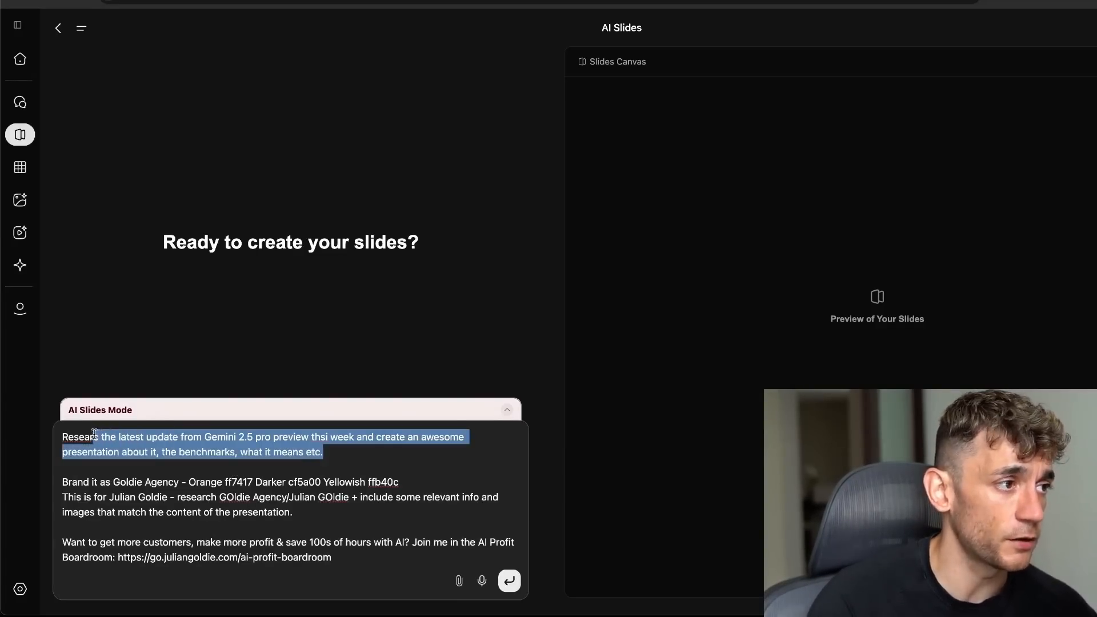
click(173, 479)
triple_click(167, 482)
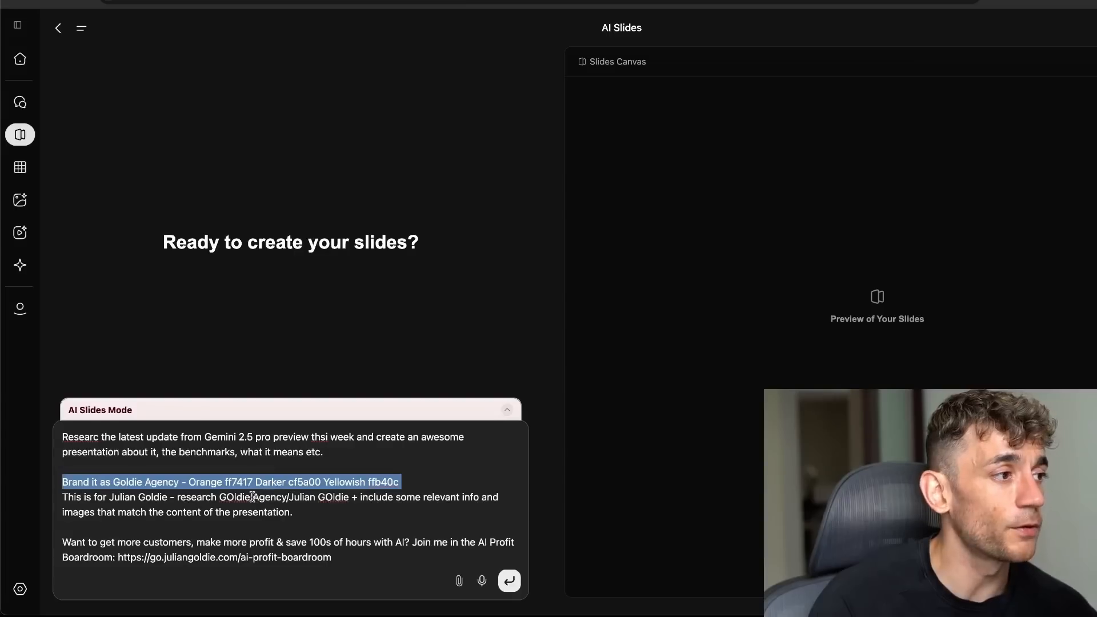
click(232, 503)
triple_click(211, 510)
click(313, 517)
triple_click(314, 517)
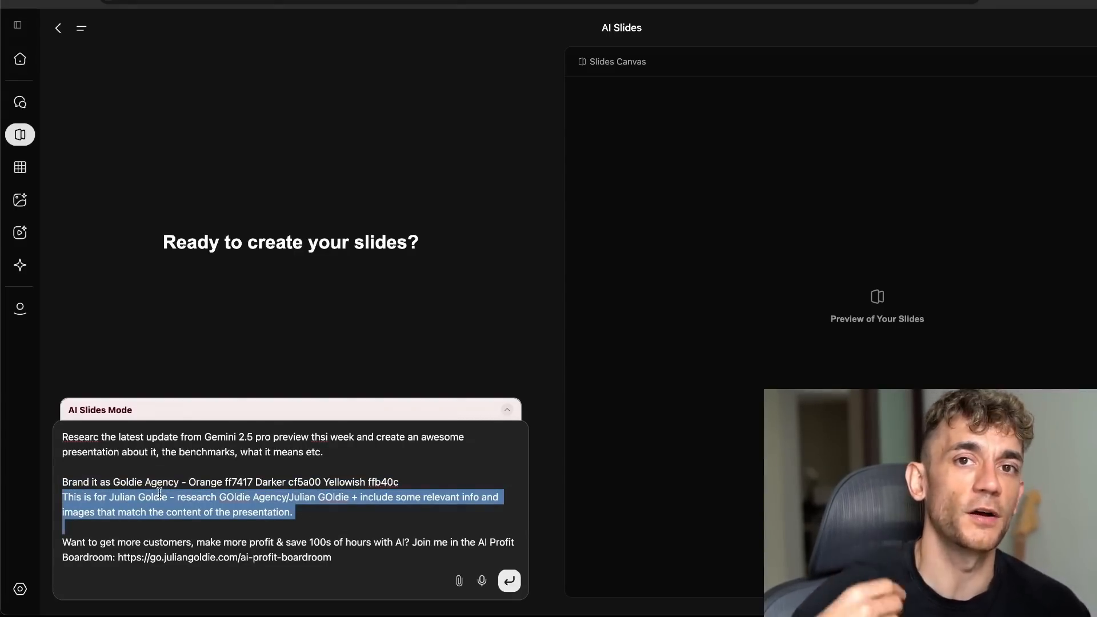
scroll(185, 500, down, 1)
scroll(185, 500, down, 5)
drag(64, 460, 325, 536)
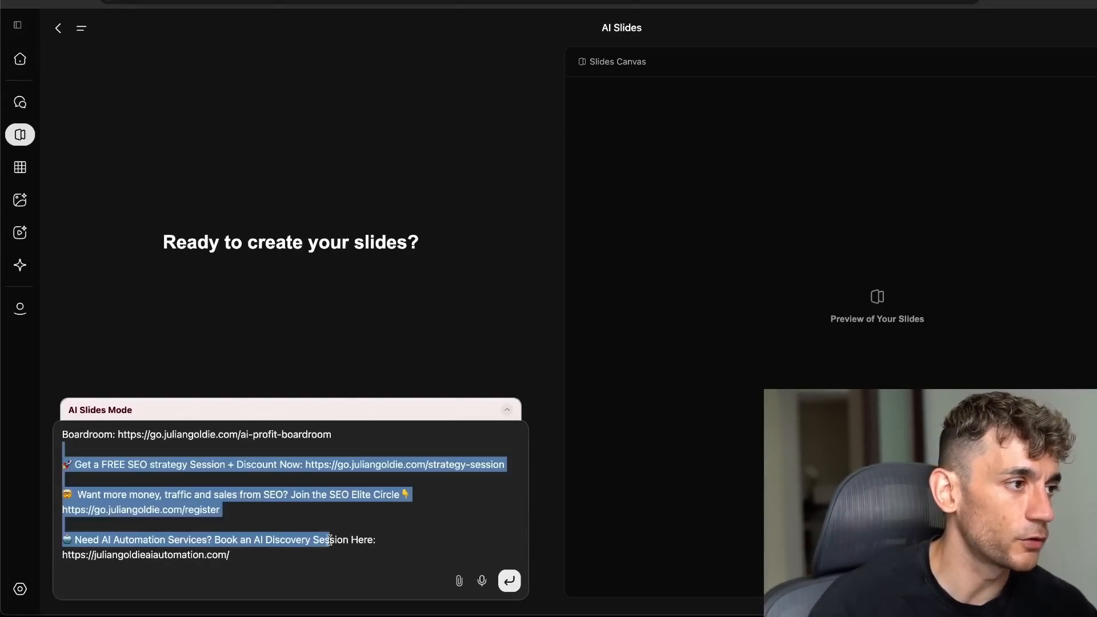
Submit the Gemini 2.5 Pro presentation request
scroll(326, 526, up, 6)
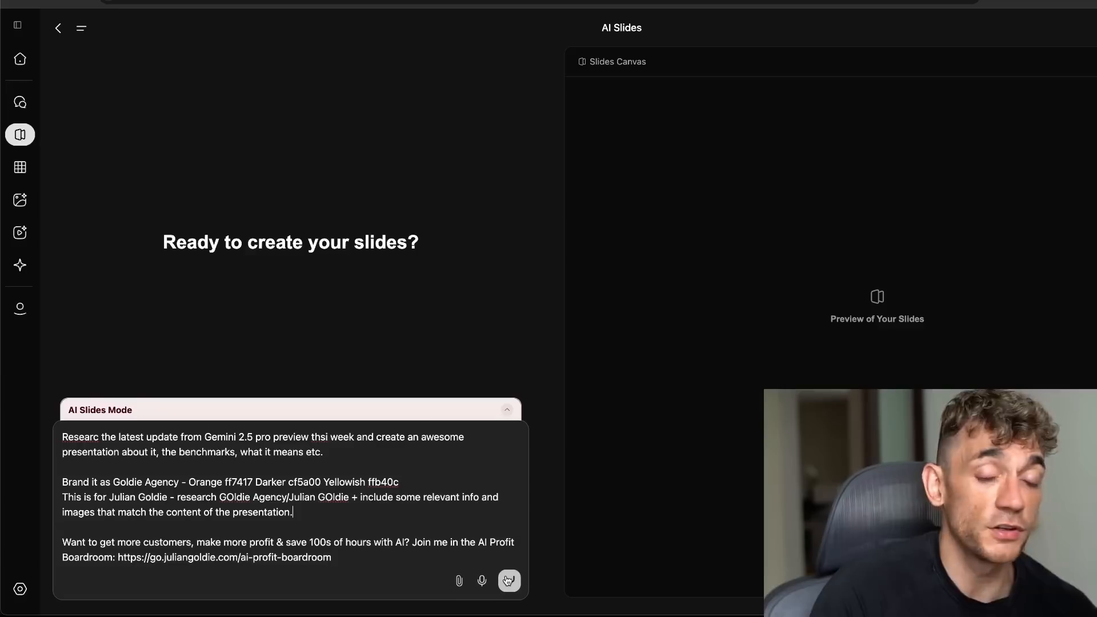
mouse_move(504, 615)
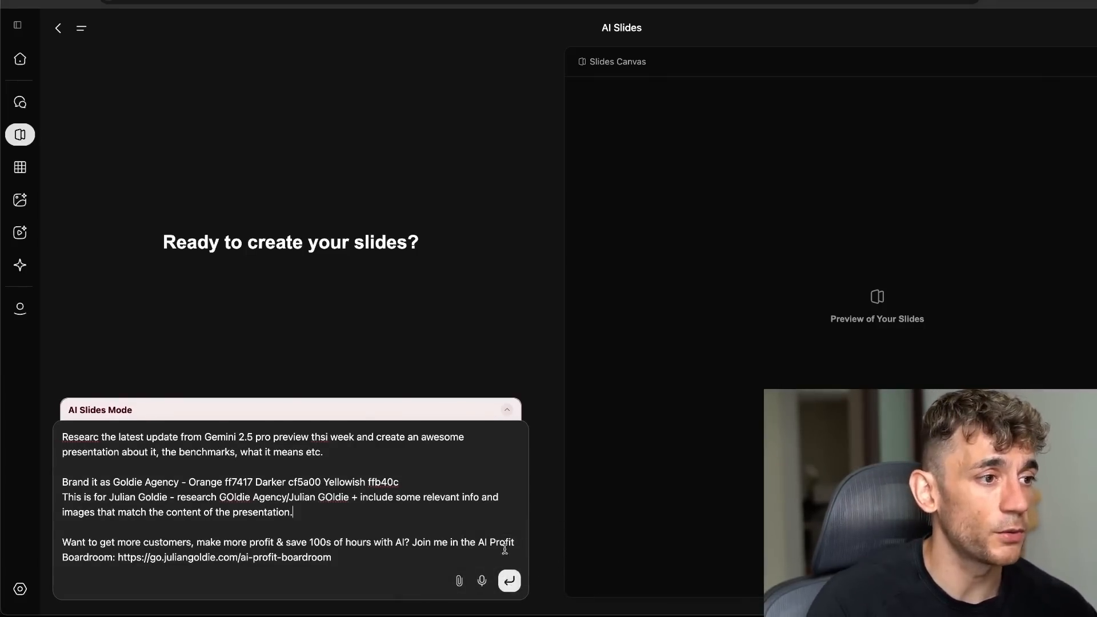
click(509, 581)
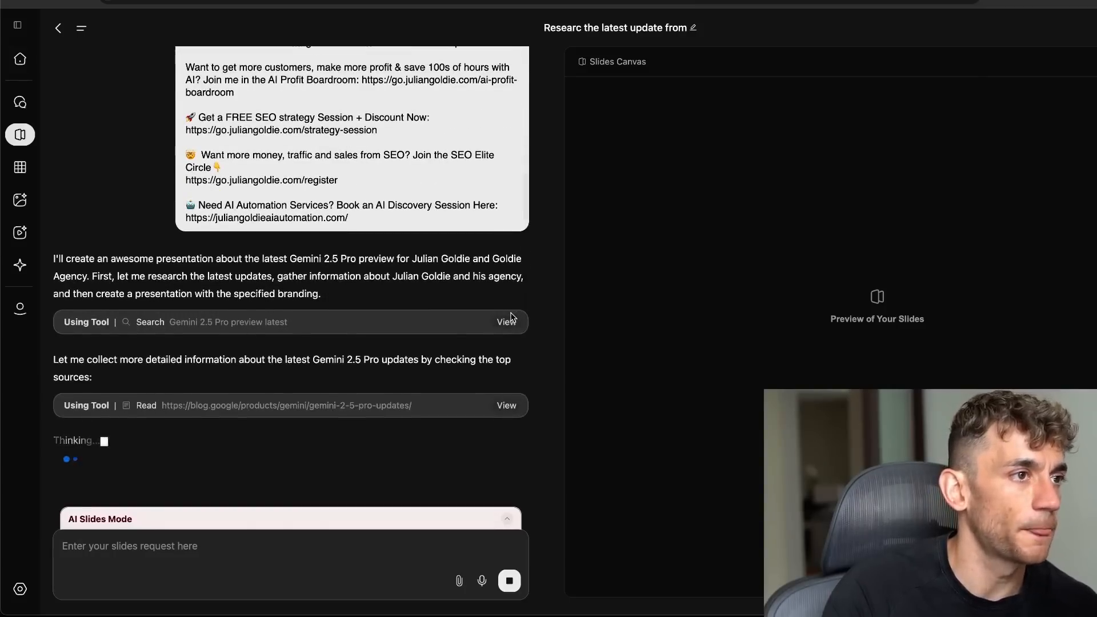
Open the assistant's search results for the Gemini 2.5 Pro preview and for Goldie Agency, and check the source pages it reads
click(508, 320)
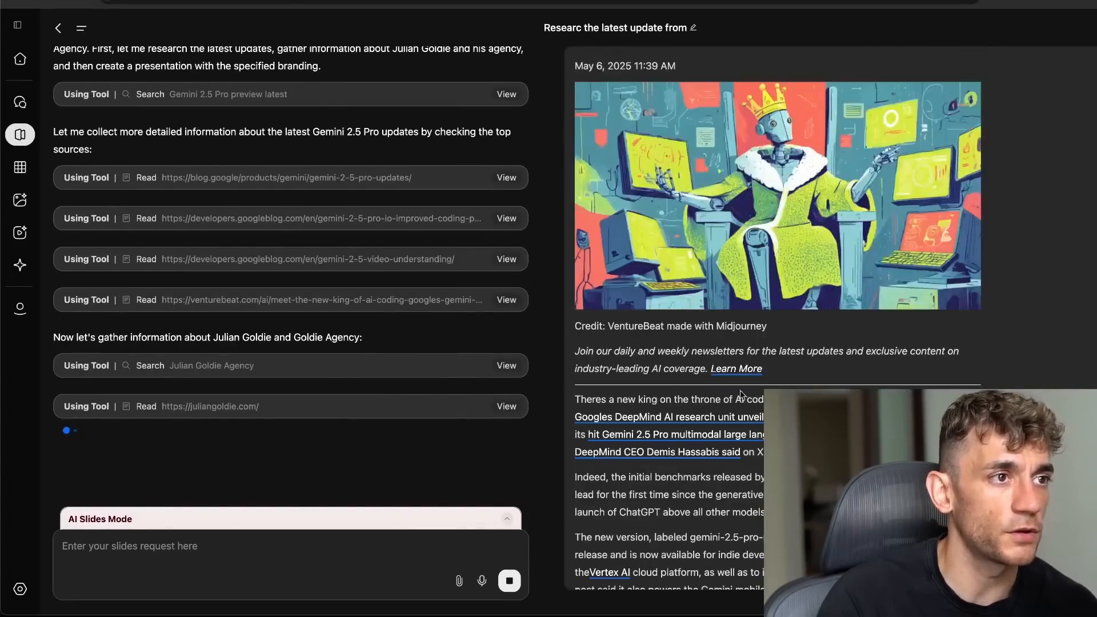
scroll(468, 398, up, 1)
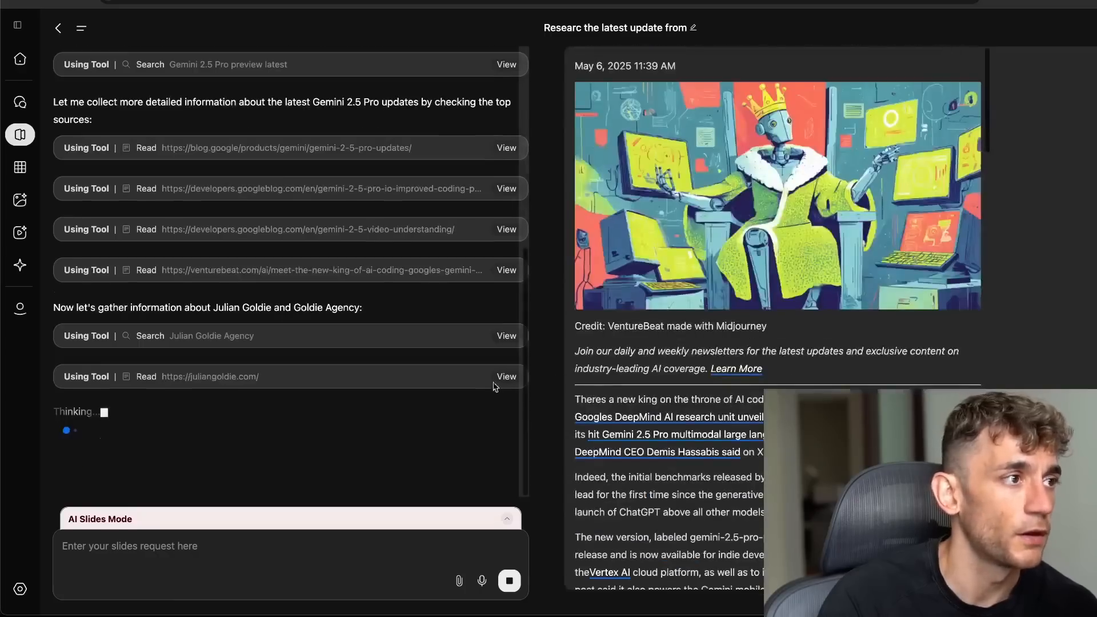
click(506, 402)
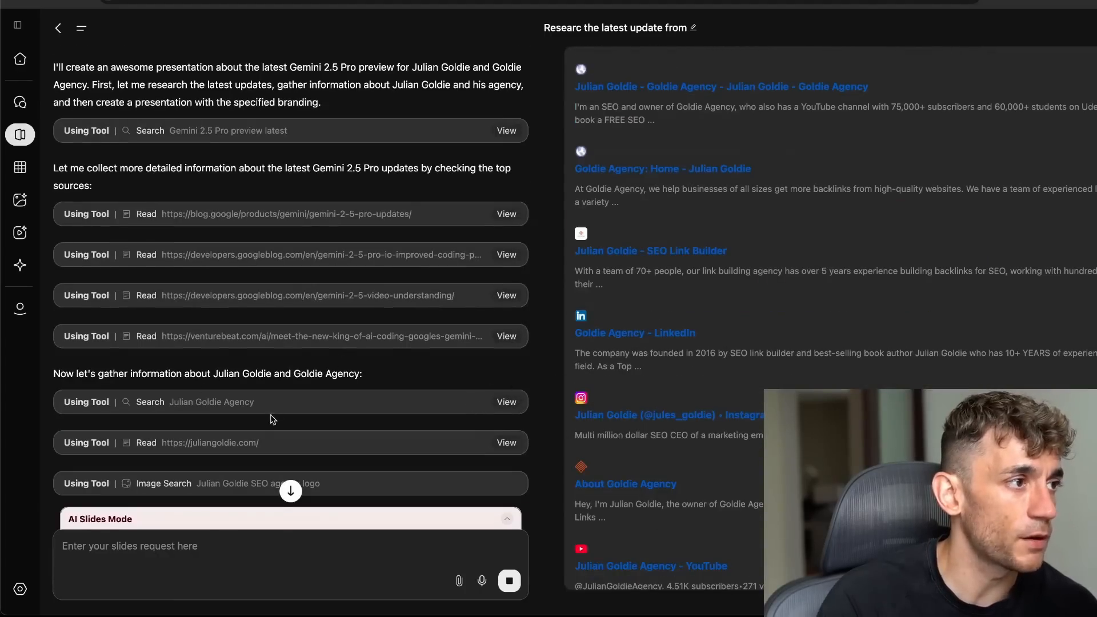
Examine the image search results gathered for the agency logo, the owner's portrait and the Gemini 2.5 Pro benchmarks
scroll(381, 341, down, 3)
scroll(678, 299, down, 2)
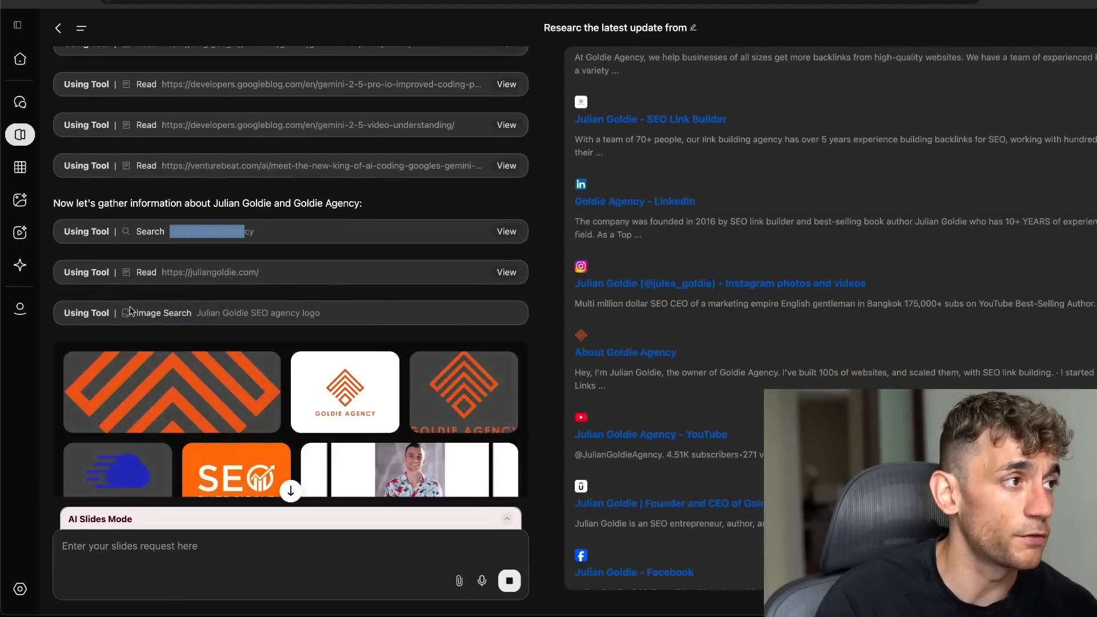
scroll(256, 361, down, 2)
scroll(256, 360, down, 3)
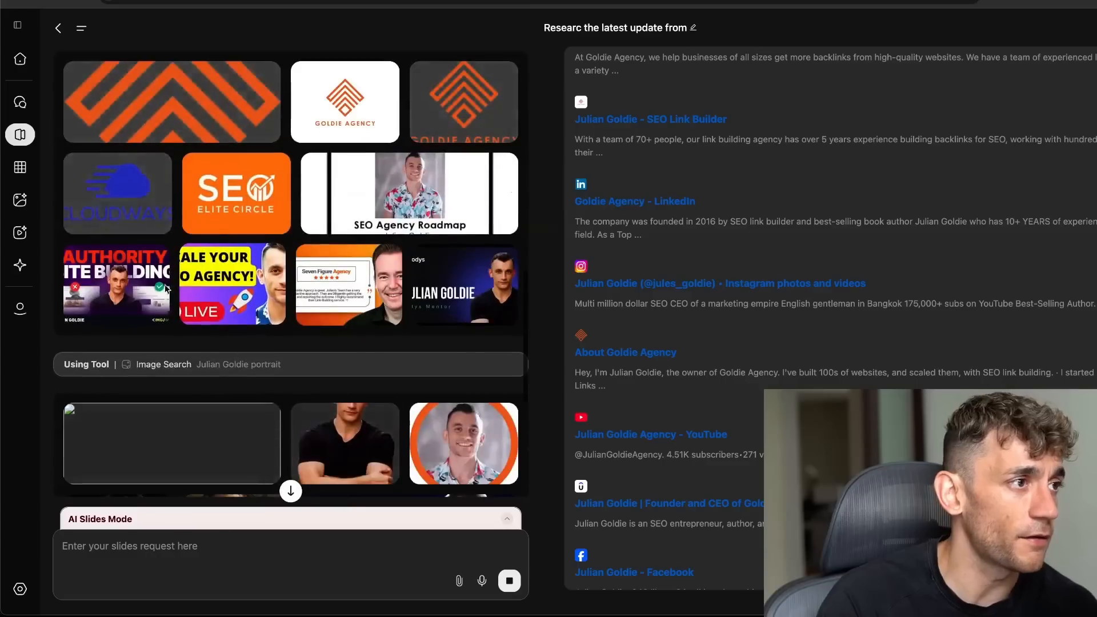
scroll(290, 307, up, 2)
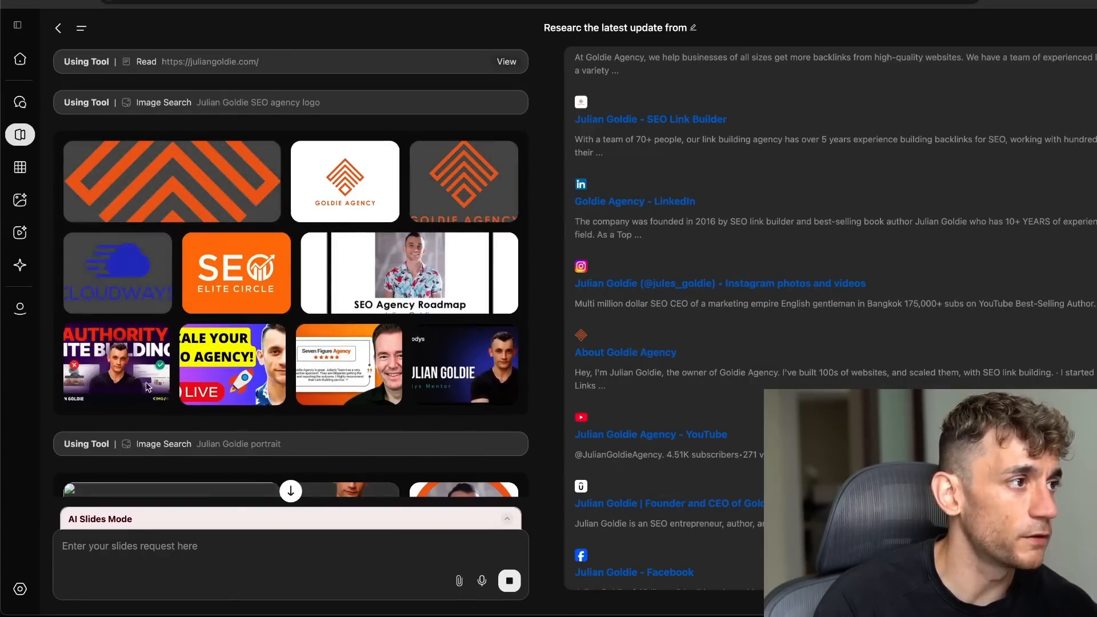
scroll(285, 360, down, 1)
scroll(333, 351, down, 15)
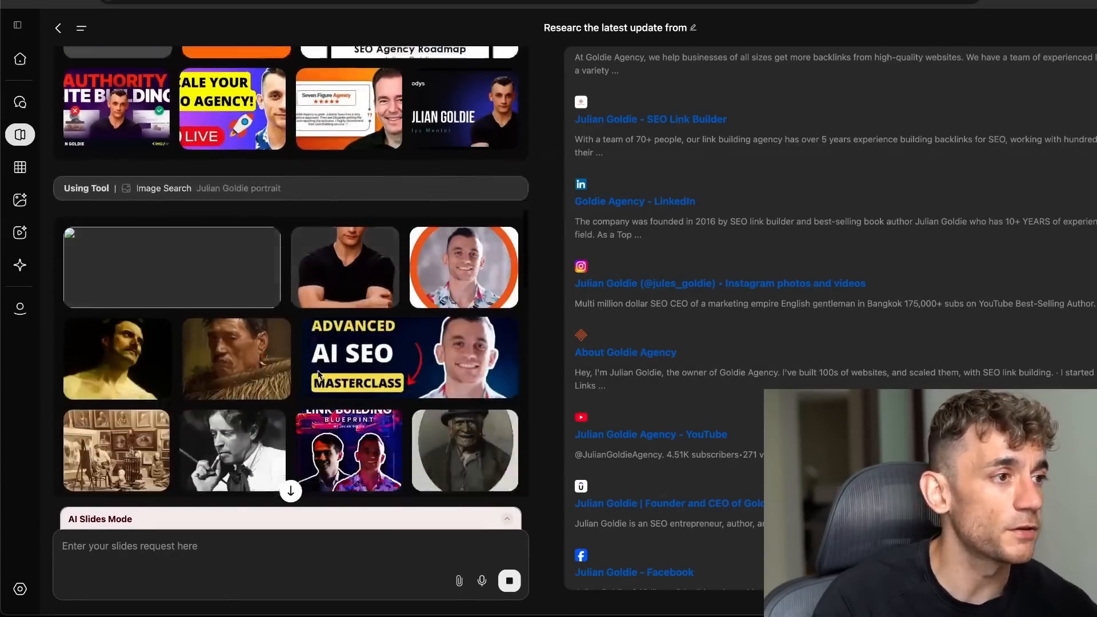
scroll(321, 376, down, 3)
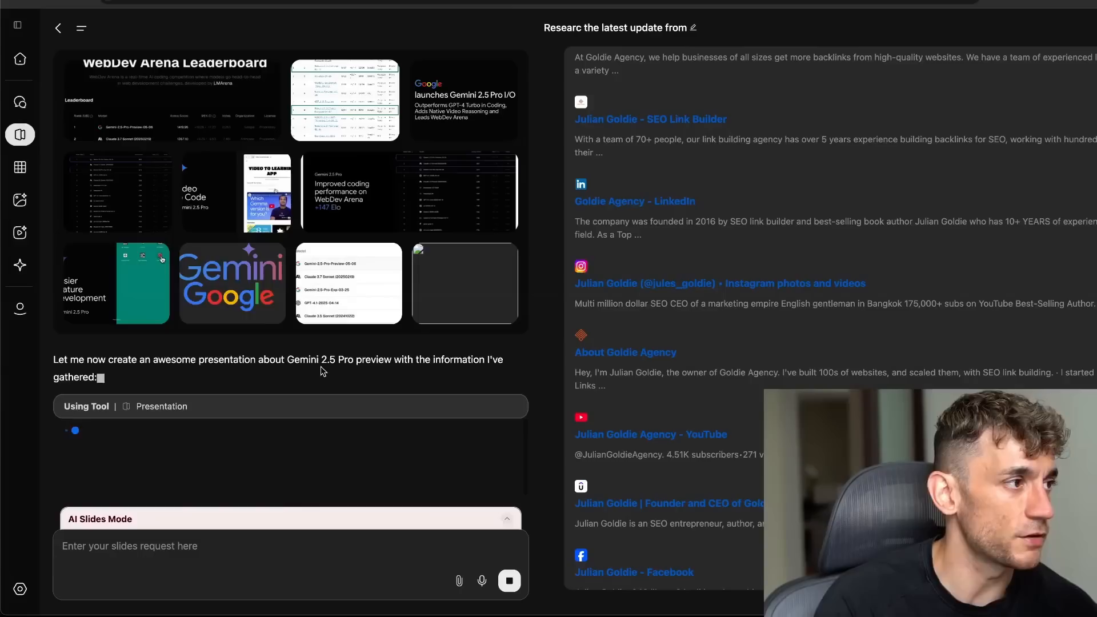
Recheck the submitted prompt and follow the assistant's progress creating the slides one by one
scroll(322, 376, up, 20)
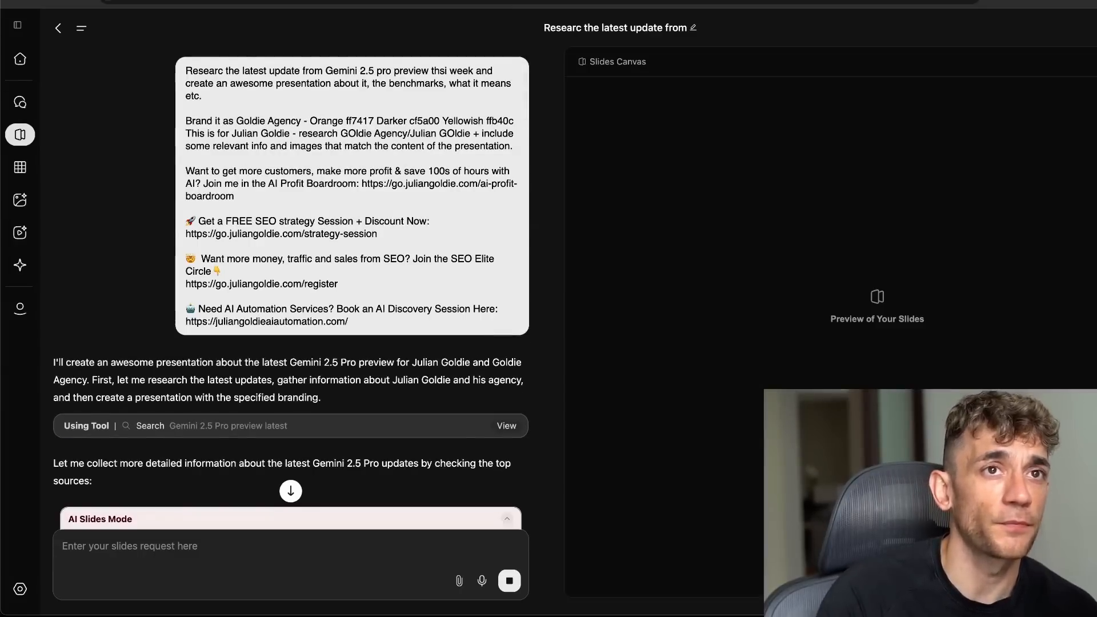
scroll(179, 371, down, 20)
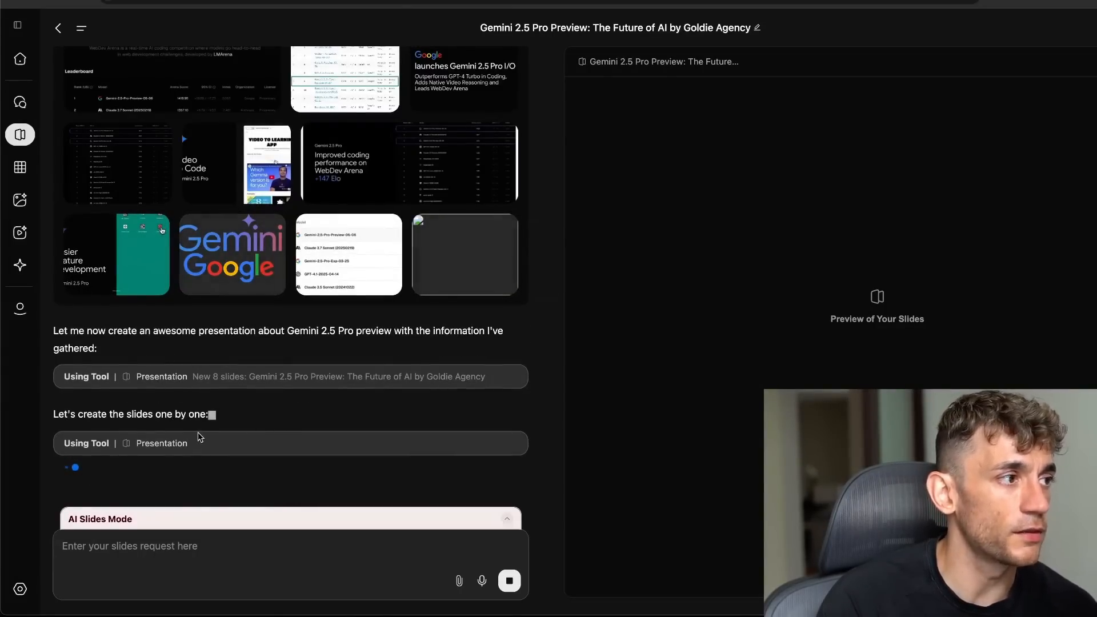
drag(54, 413, 224, 421)
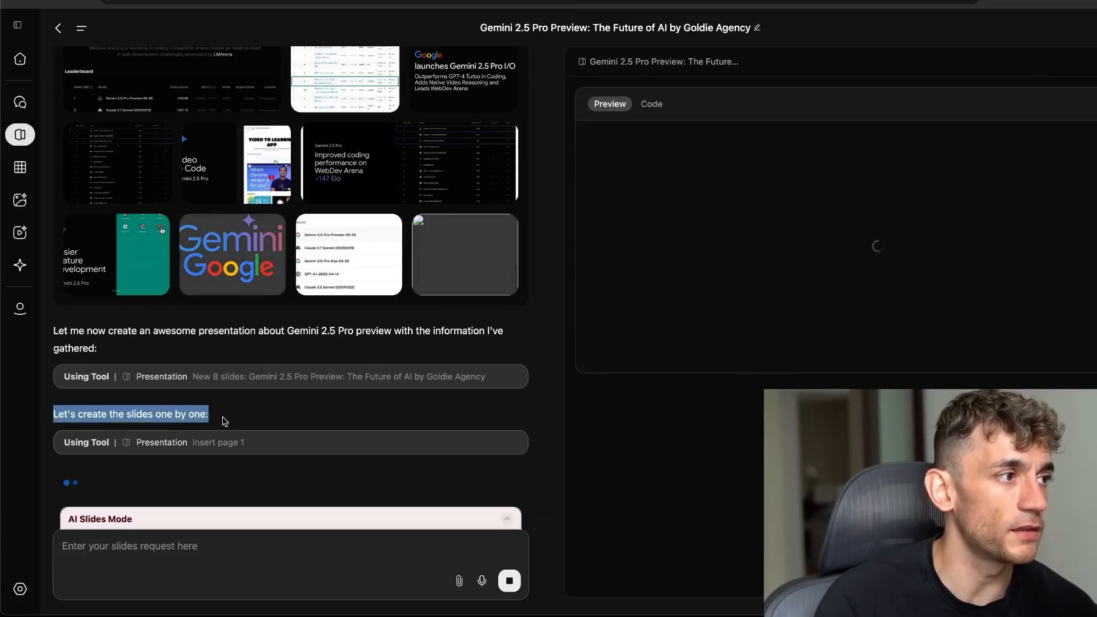
scroll(221, 420, down, 2)
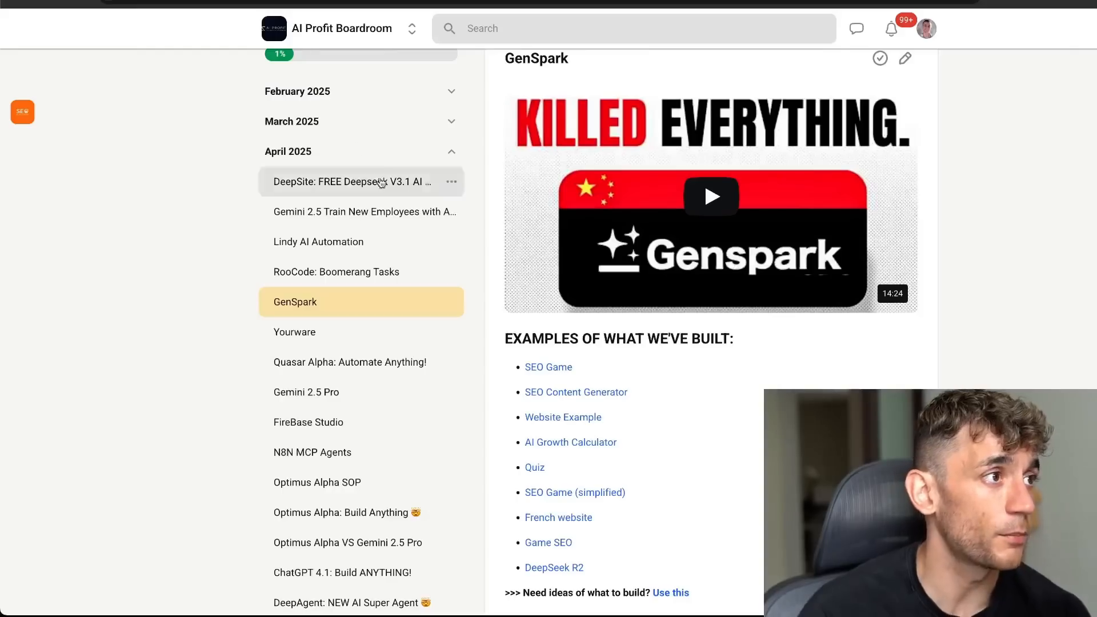
Review the GenSpark lesson's example links and prompts and the NEW Deepseek Prover V2 Update lesson in the AI Profit Boardroom classroom
scroll(388, 217, up, 1)
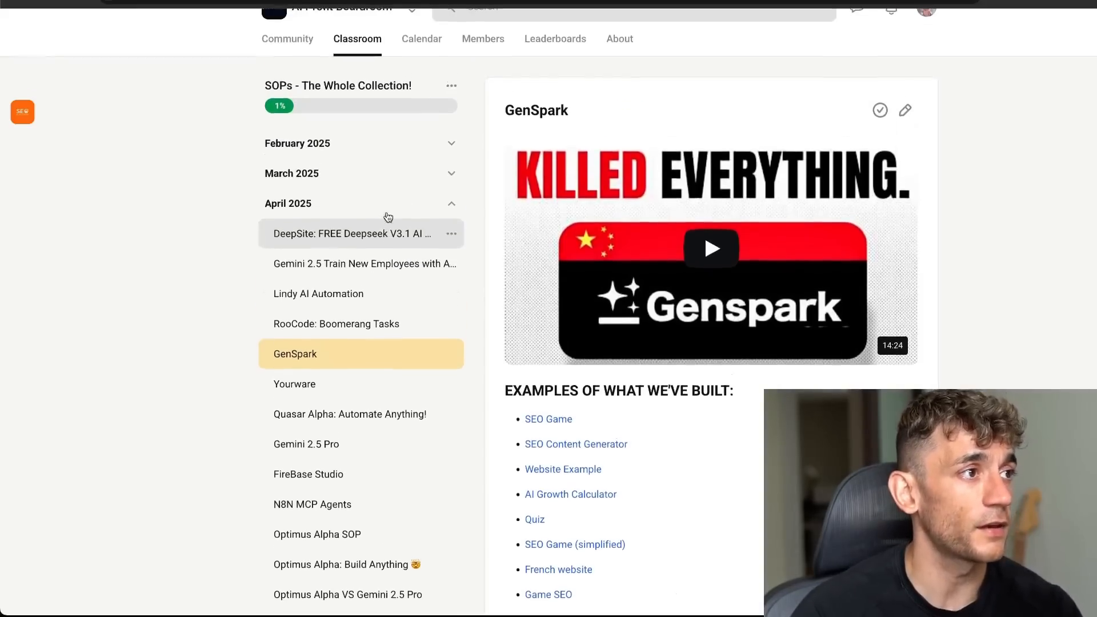
scroll(350, 408, down, 15)
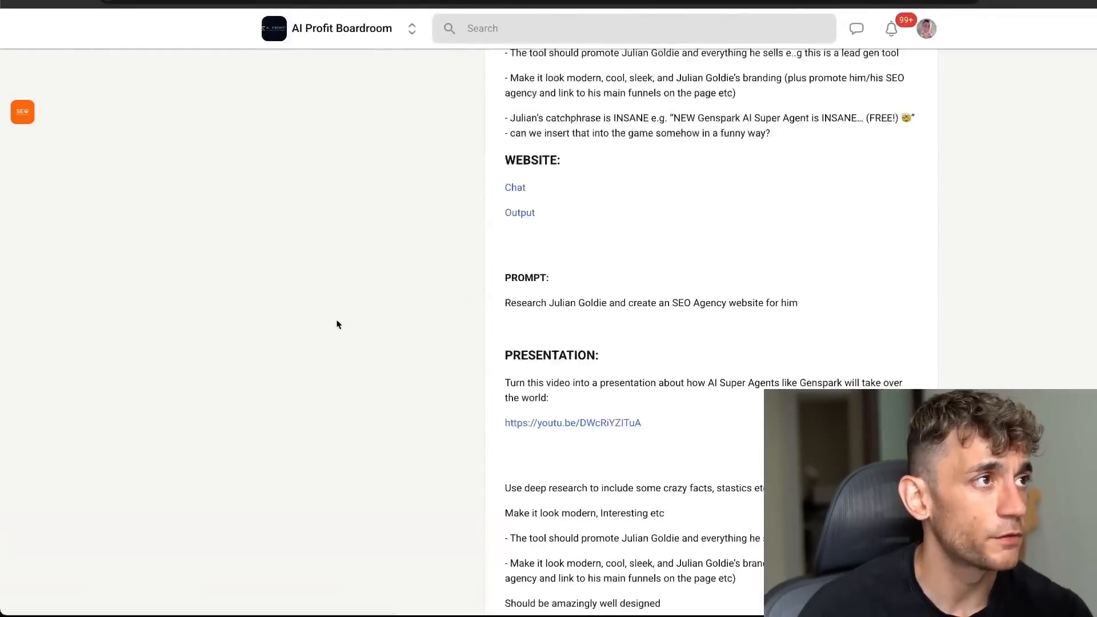
scroll(337, 324, up, 15)
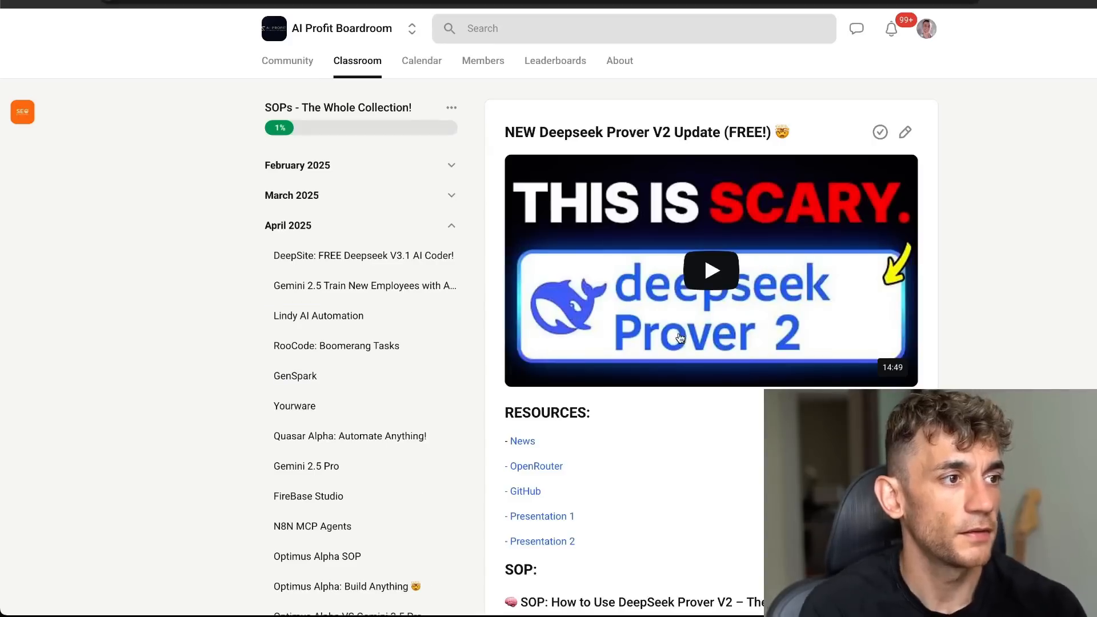
scroll(680, 340, down, 3)
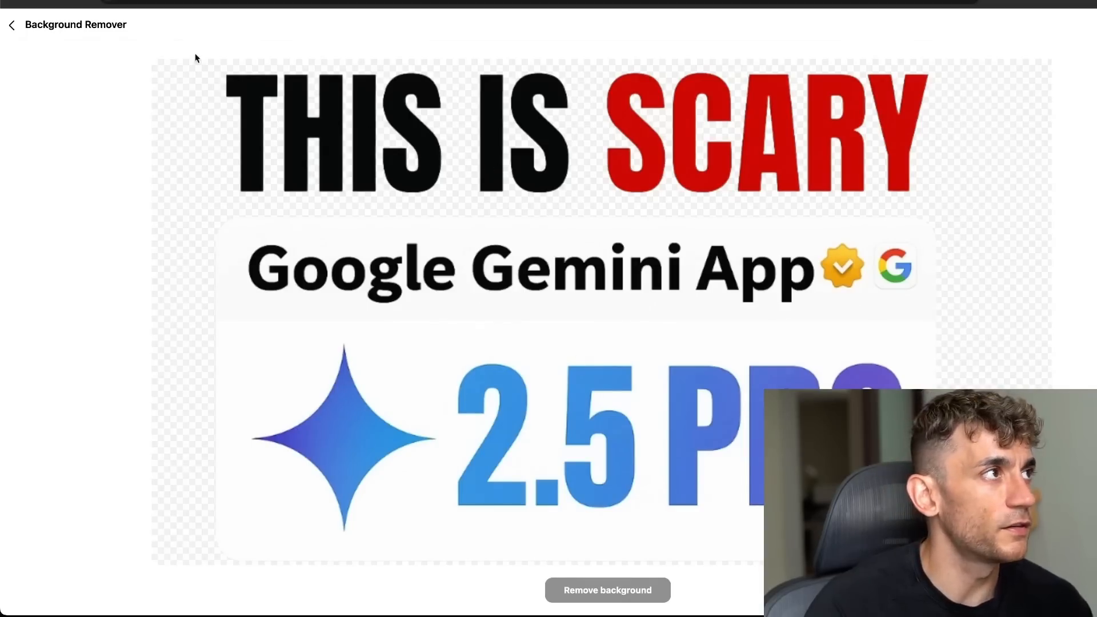
Leave the Background Remover and check the Gemini 2.5 Pro presentation chat for the research, images and slides created so far
double_click(11, 25)
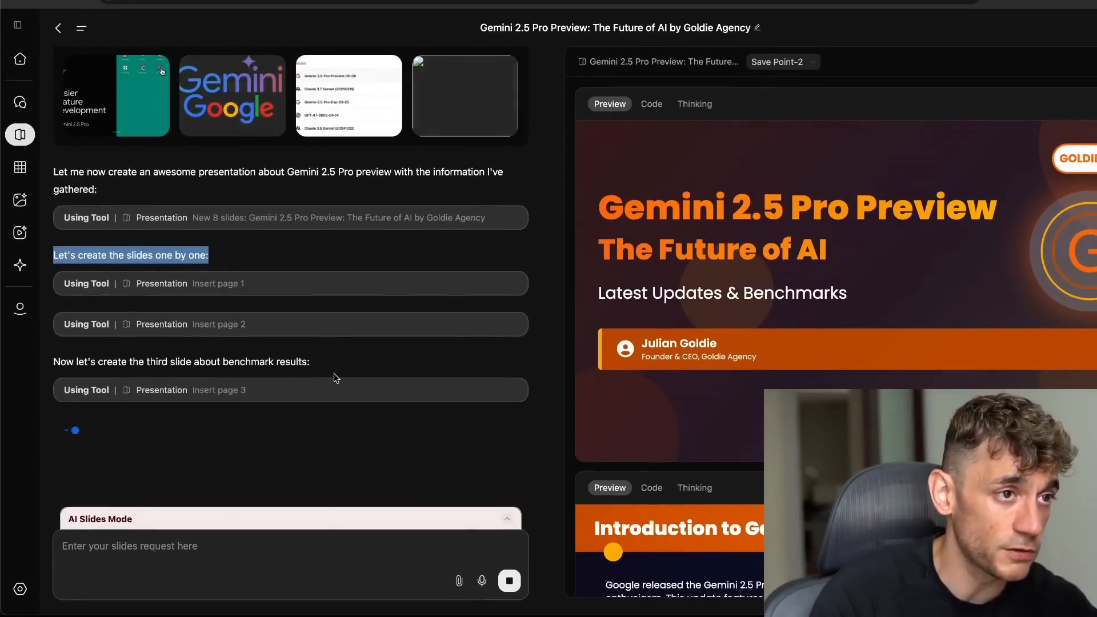
scroll(314, 376, up, 15)
scroll(313, 380, down, 15)
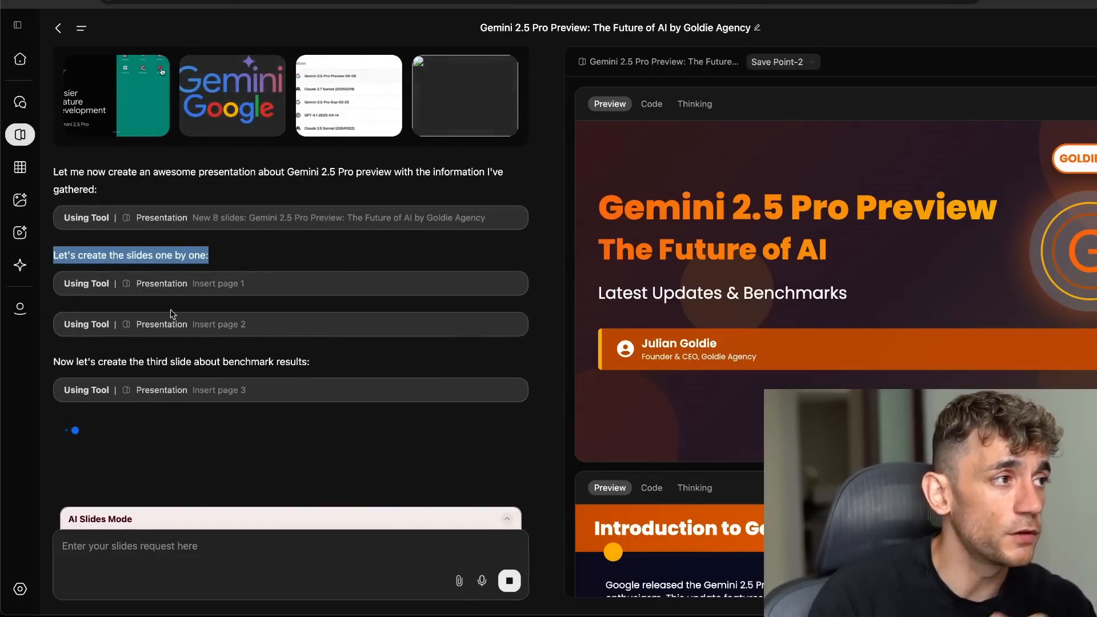
scroll(256, 327, up, 15)
scroll(285, 342, down, 6)
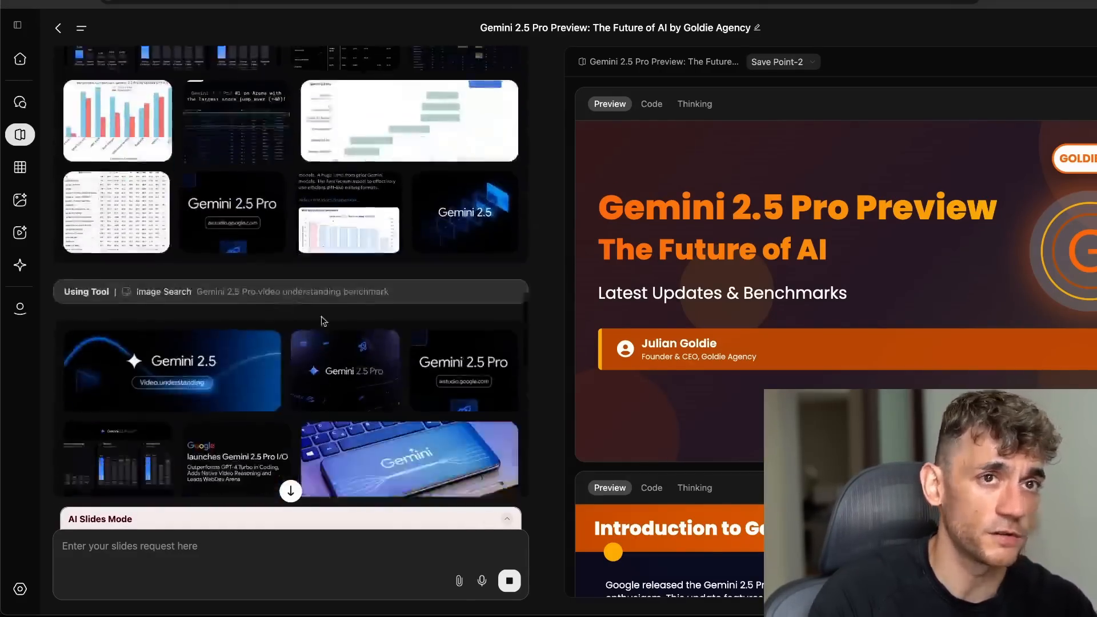
Examine the generated title slide, the Introduction to Gemini 2.5 Pro Preview slide and the Benchmark Results slide
drag(587, 199, 848, 261)
click(776, 215)
drag(634, 343, 766, 367)
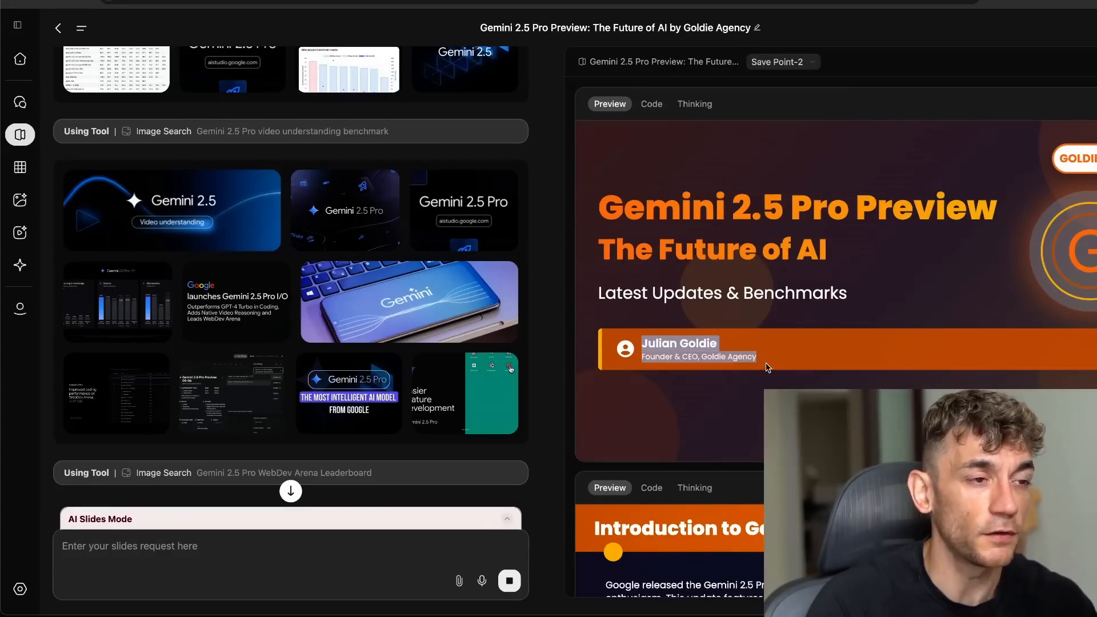
scroll(747, 372, down, 10)
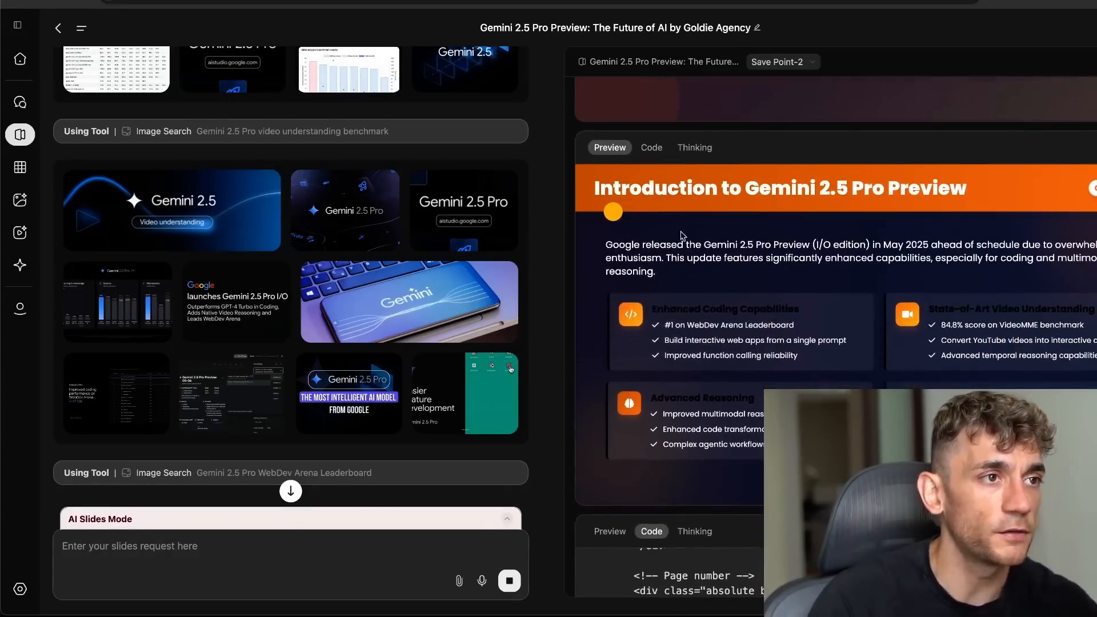
drag(589, 191, 979, 212)
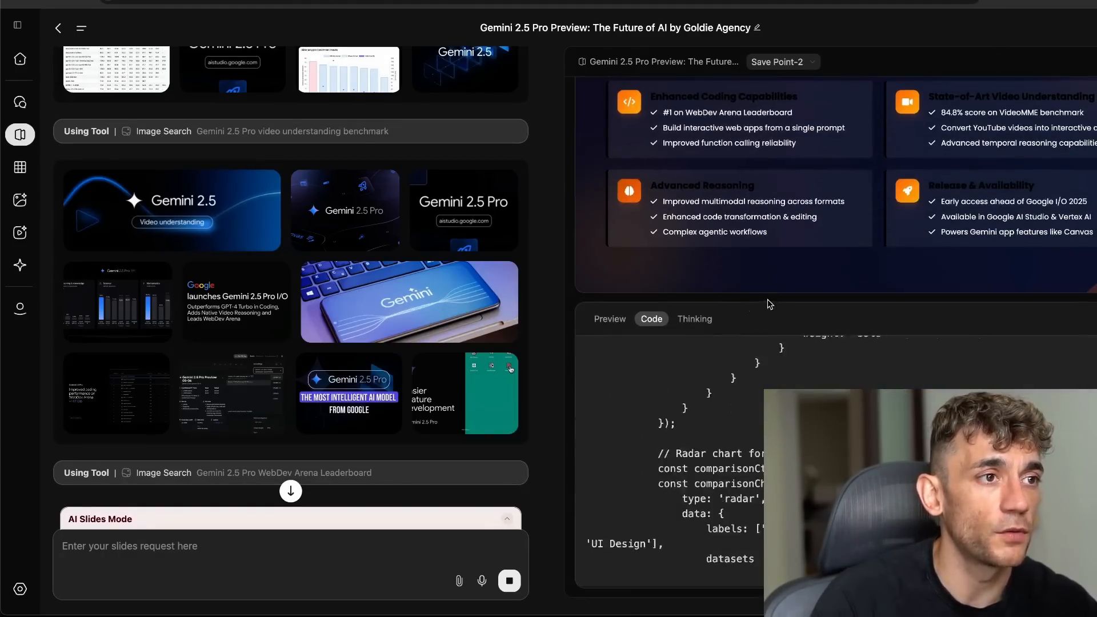
scroll(707, 293, up, 8)
scroll(718, 313, down, 4)
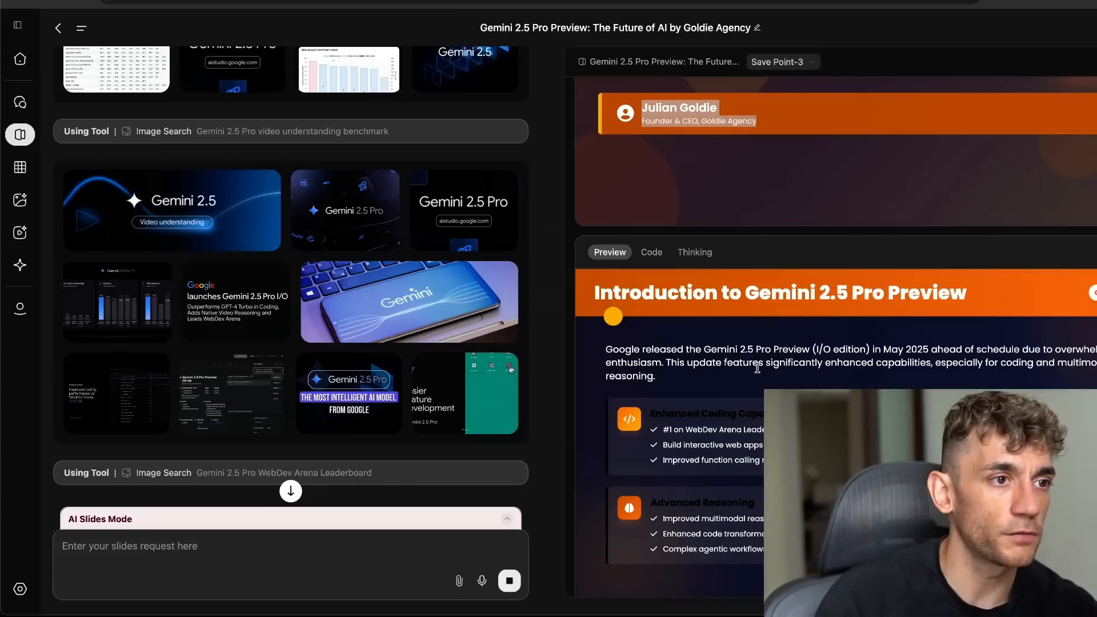
drag(649, 221, 813, 259)
click(758, 238)
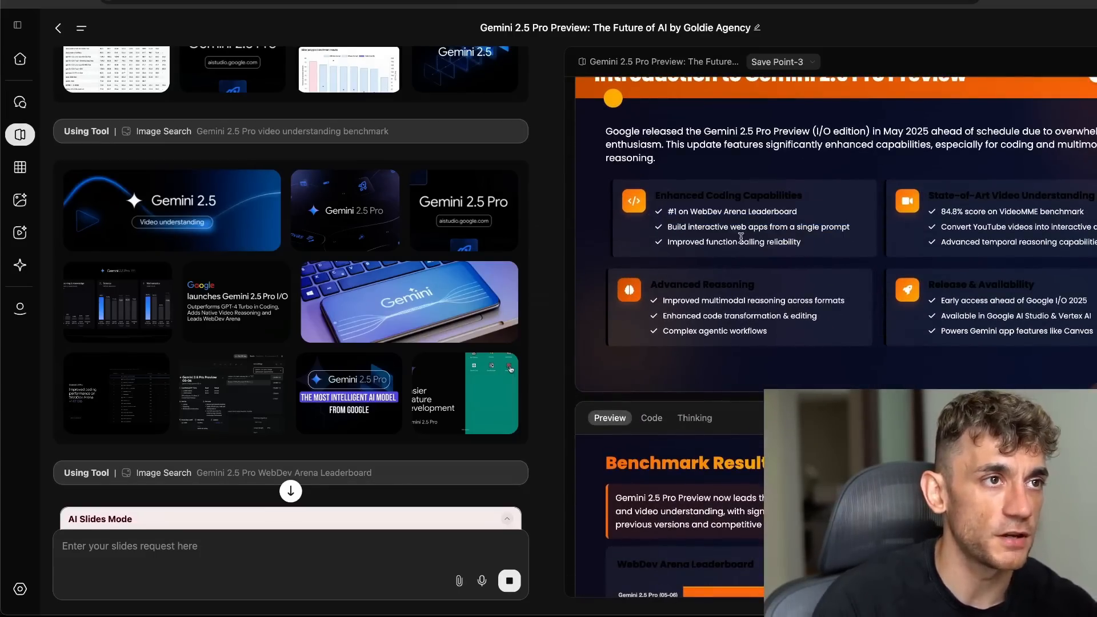
drag(660, 219, 800, 214)
scroll(742, 285, down, 5)
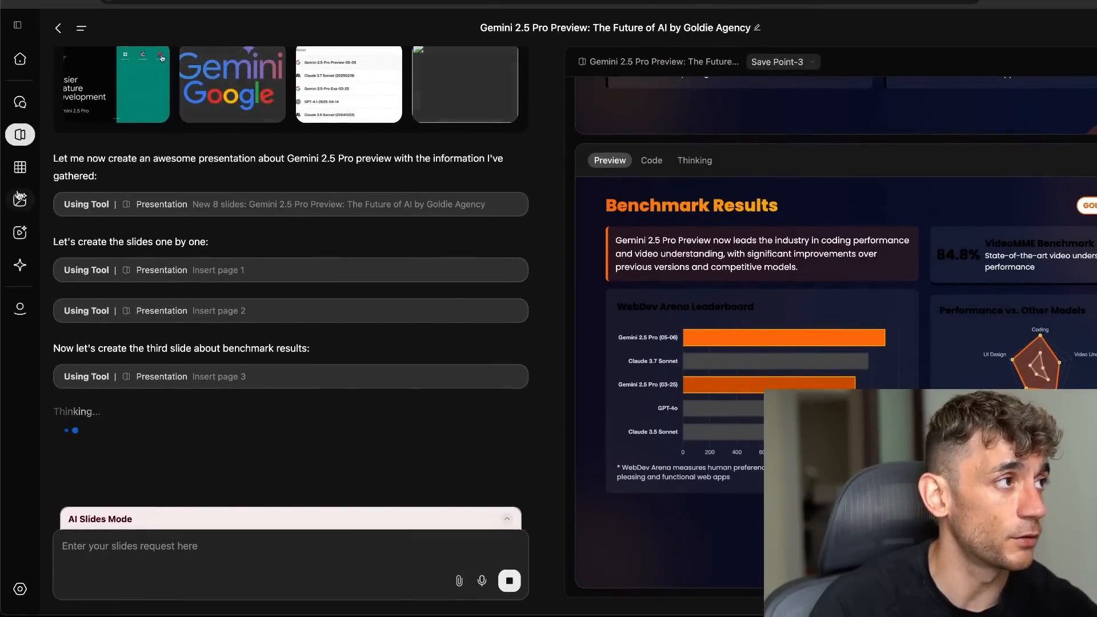
Look at the AI Sheets and AI Slides workspaces and open the agents overview at its Advanced Agents section
click(19, 168)
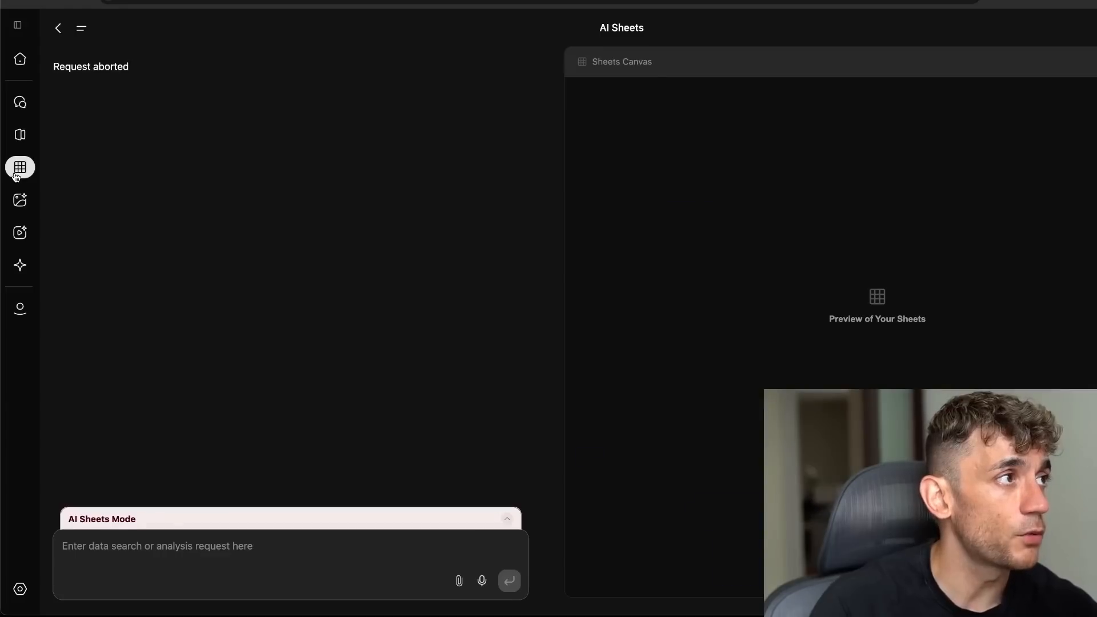
click(21, 137)
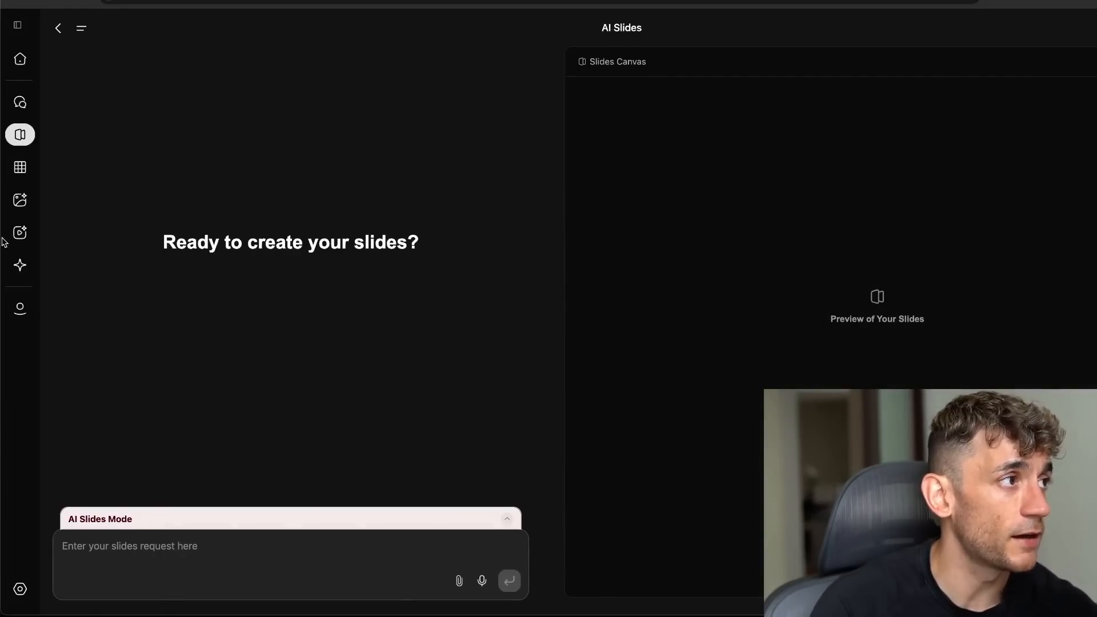
click(13, 267)
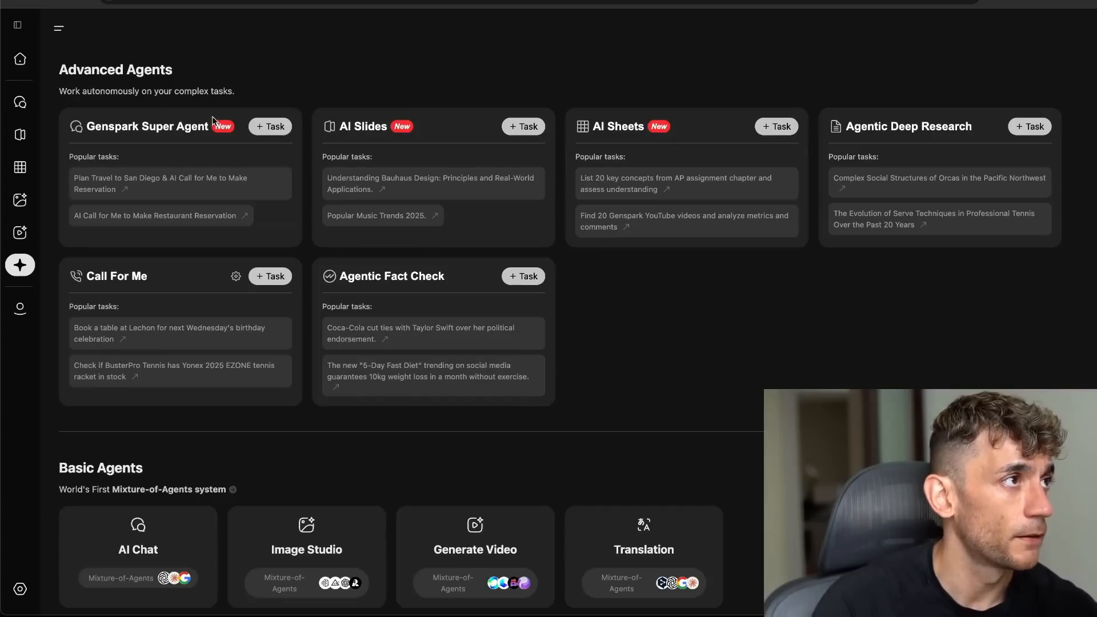
drag(45, 62, 273, 96)
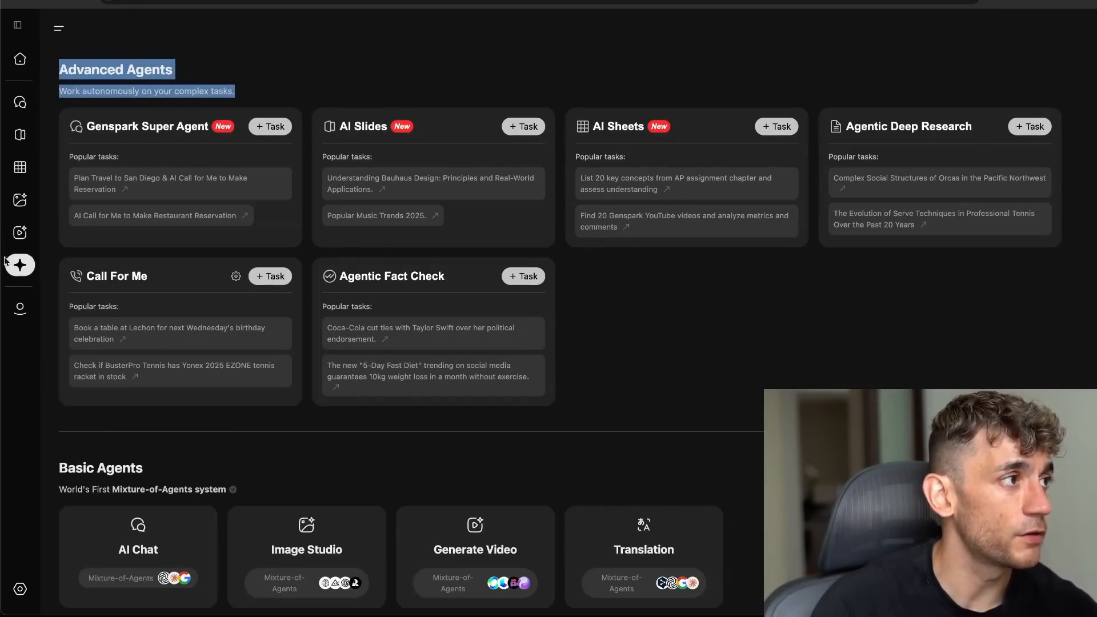
drag(58, 73, 155, 65)
click(207, 70)
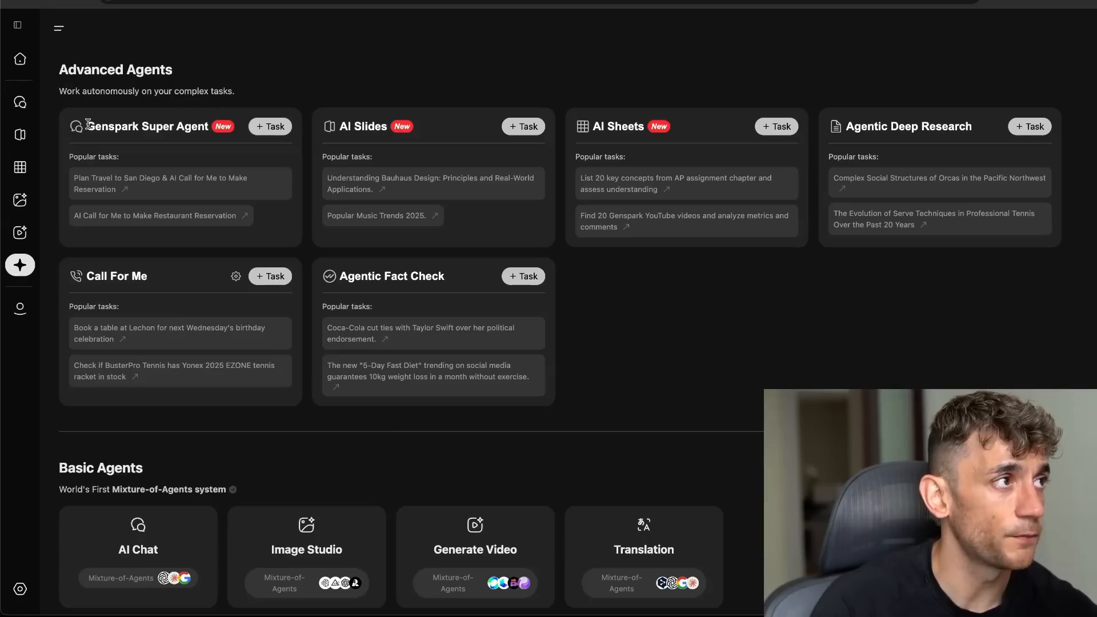
Examine the Genspark Super Agent, Agentic Deep Research, Agentic Fact Check and Call For Me cards among the advanced agents
drag(88, 124, 259, 126)
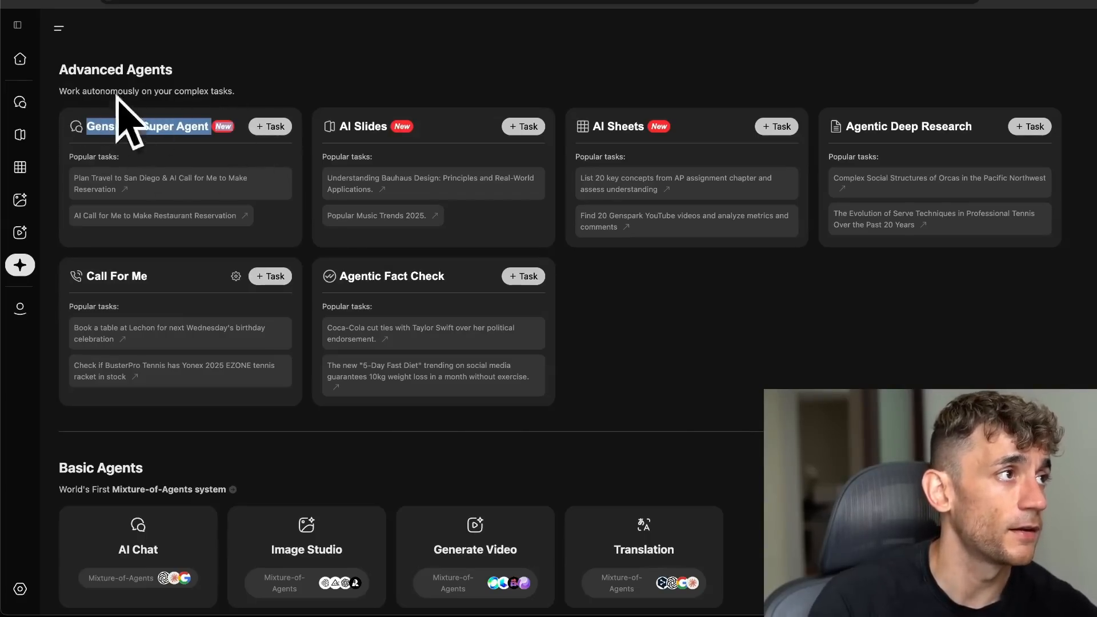
click(449, 120)
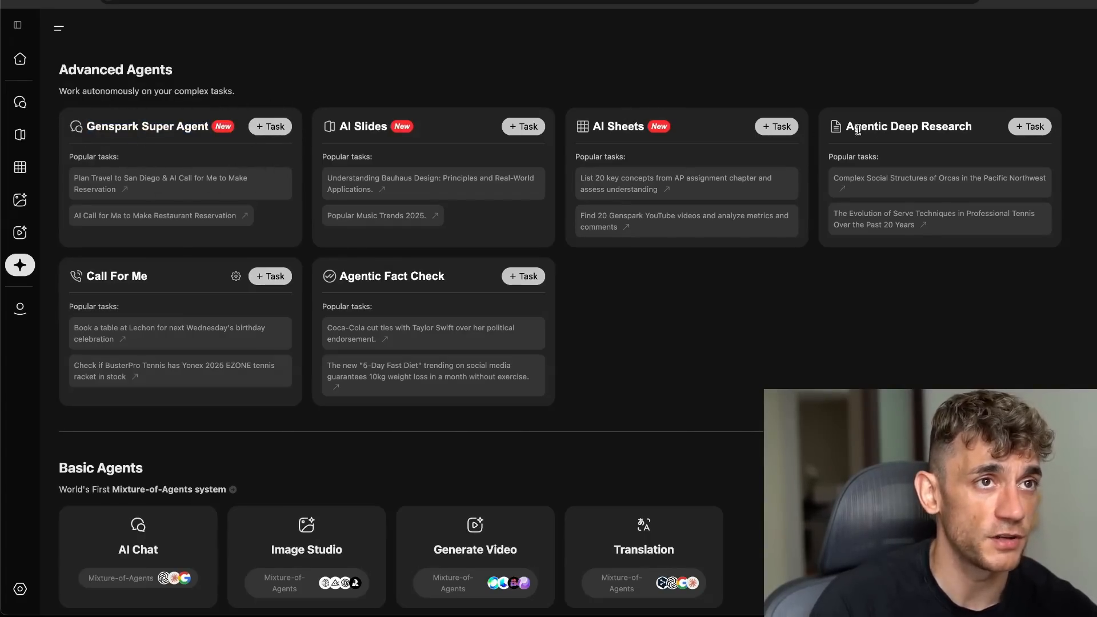
drag(857, 131, 1034, 124)
drag(323, 277, 481, 281)
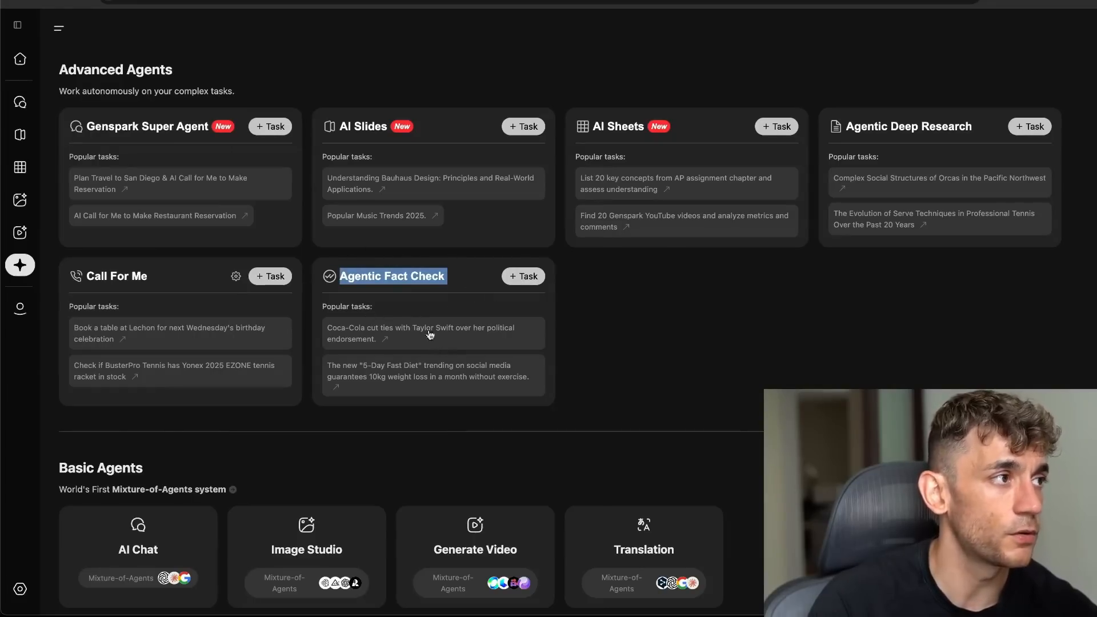
drag(86, 277, 122, 272)
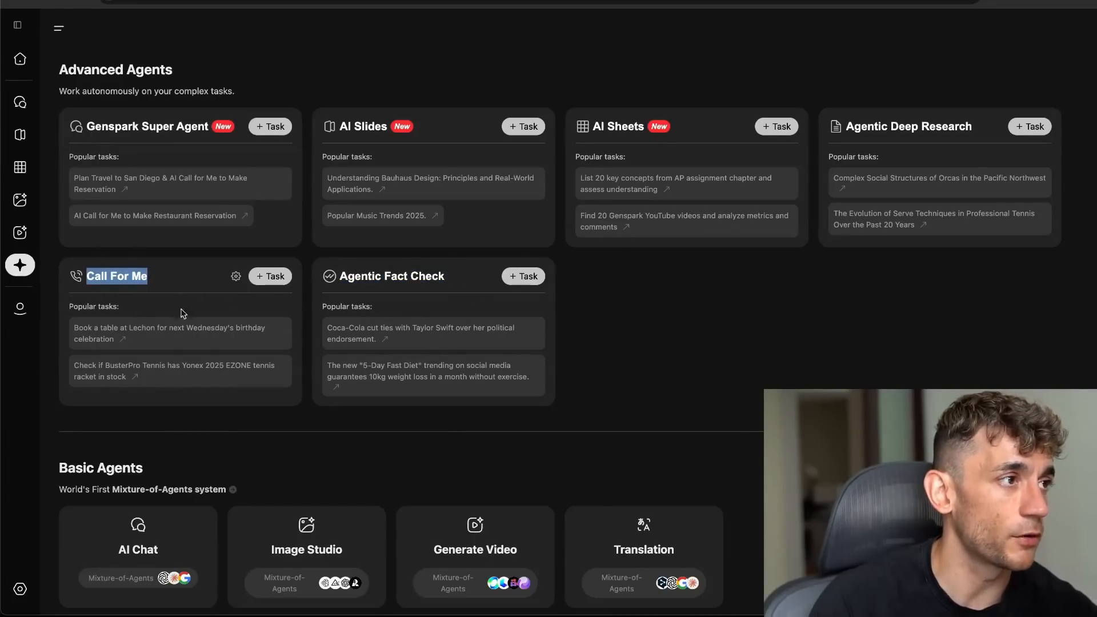
Open the Call For Me sample that books a birthday table at Lechon and review its call information and thinking process
click(179, 344)
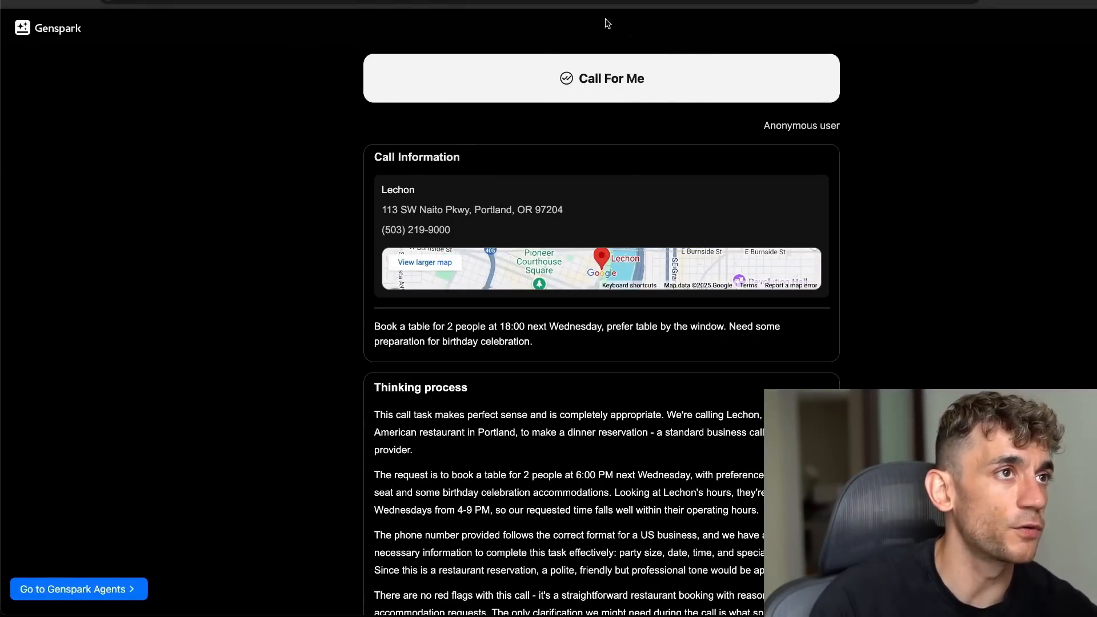
scroll(488, 198, down, 20)
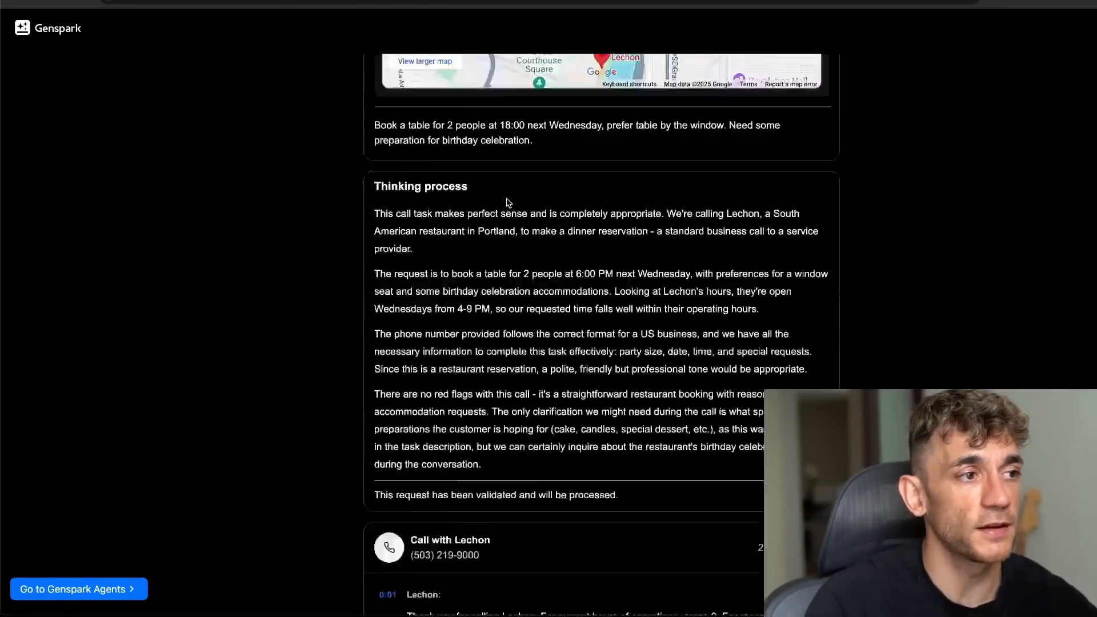
scroll(514, 194, up, 20)
scroll(516, 205, down, 20)
scroll(526, 204, up, 20)
scroll(529, 225, up, 3)
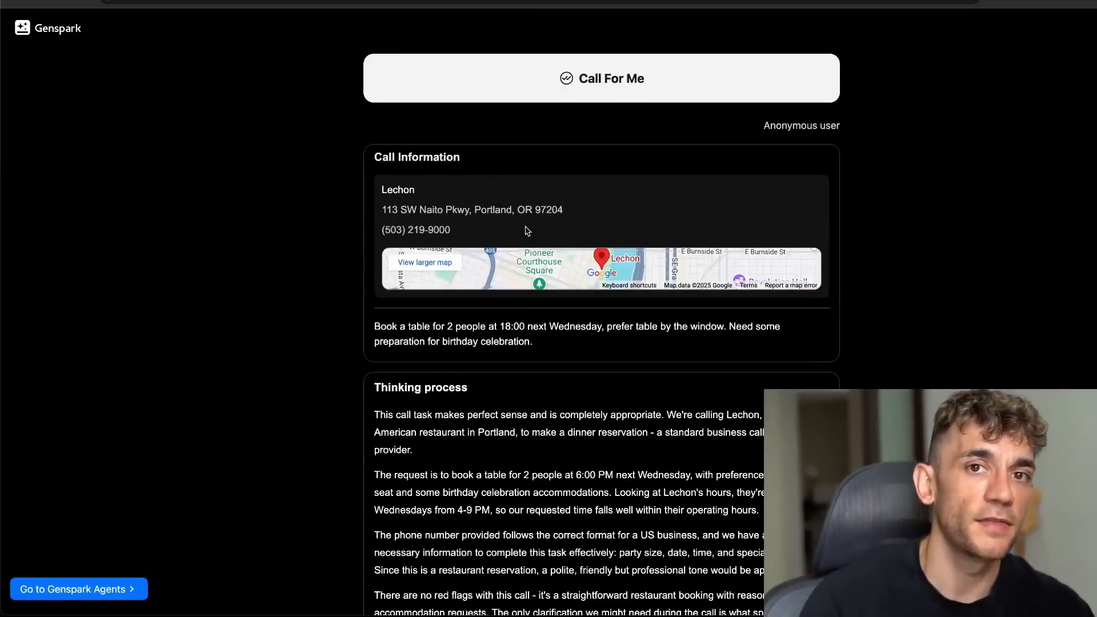
scroll(539, 249, down, 2)
scroll(573, 249, up, 2)
Read the transcript of the assistant's call with Lechon and the reservation summary, and return to the agents overview
scroll(622, 228, down, 20)
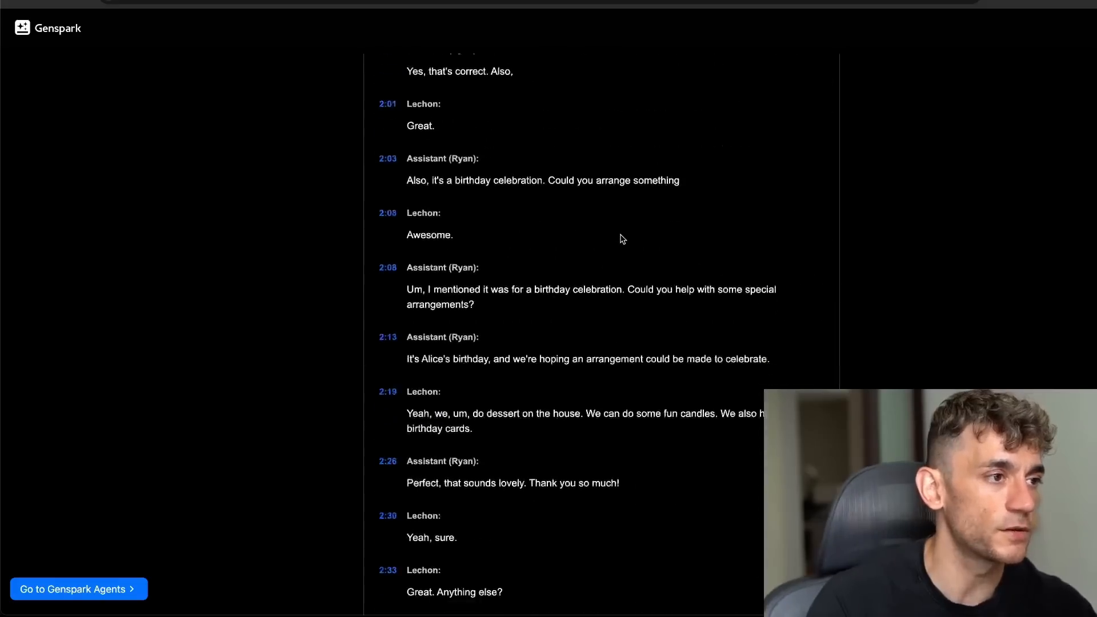
scroll(625, 240, up, 4)
scroll(624, 240, up, 15)
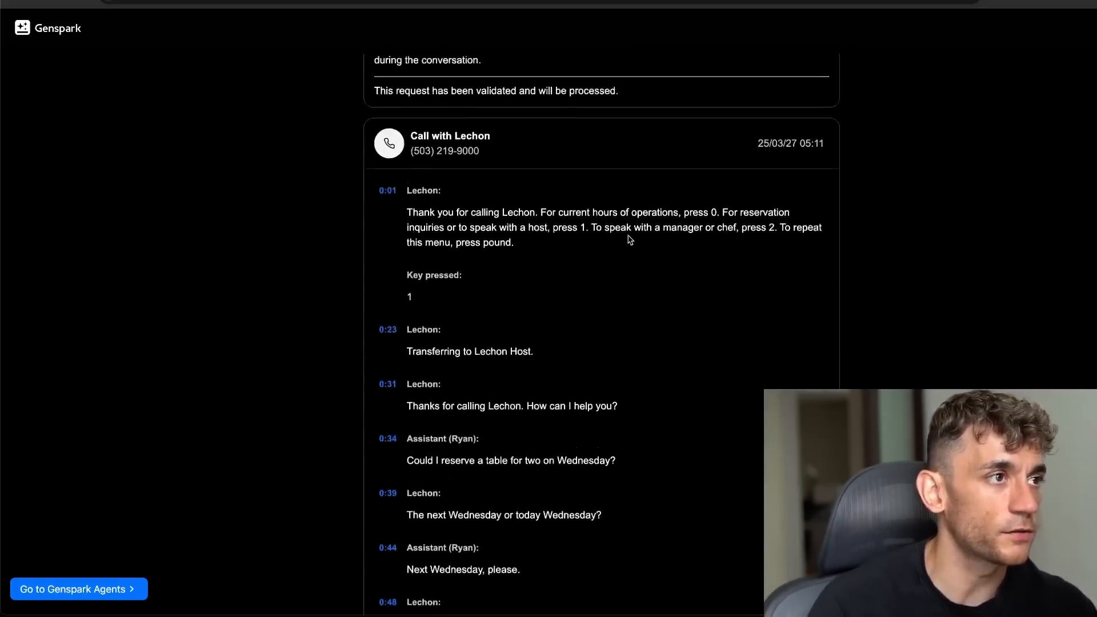
scroll(491, 352, down, 5)
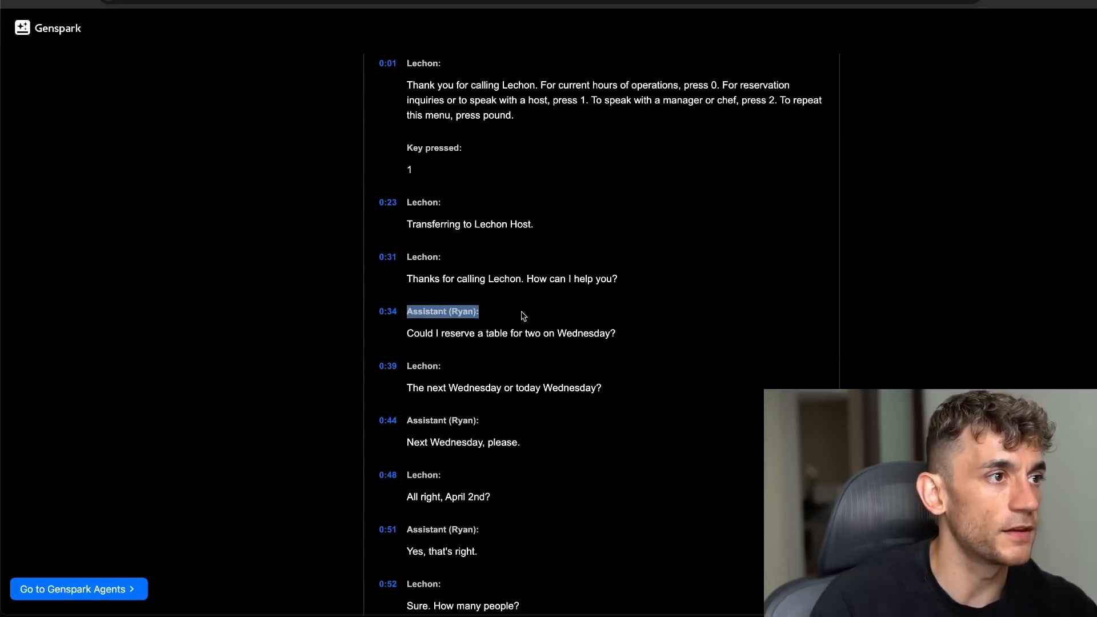
drag(521, 316, 655, 336)
drag(374, 359, 649, 394)
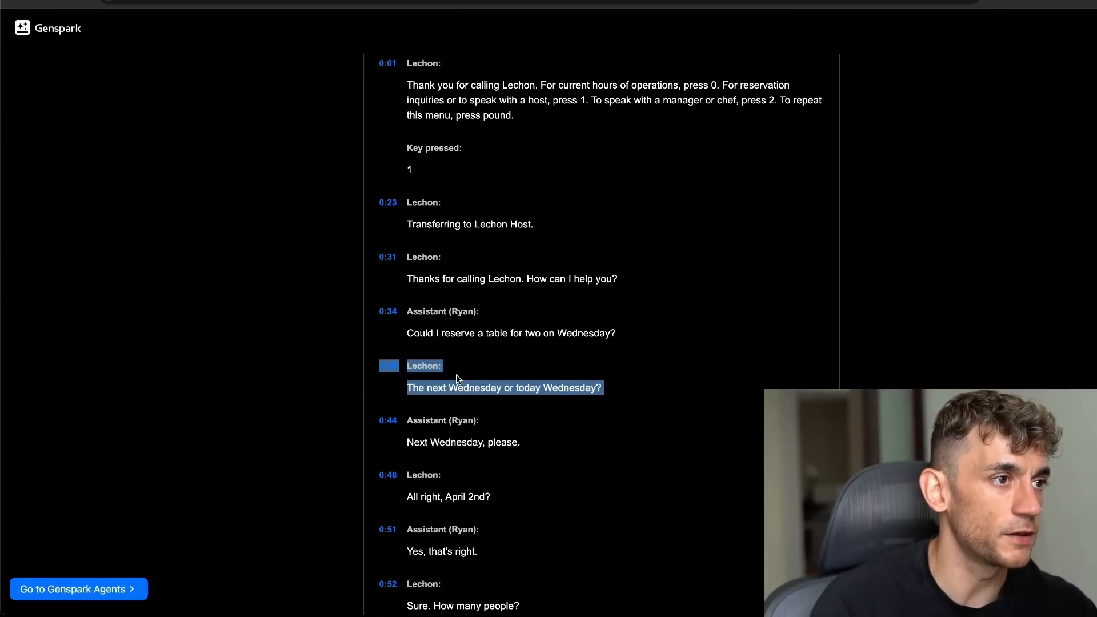
scroll(457, 375, down, 15)
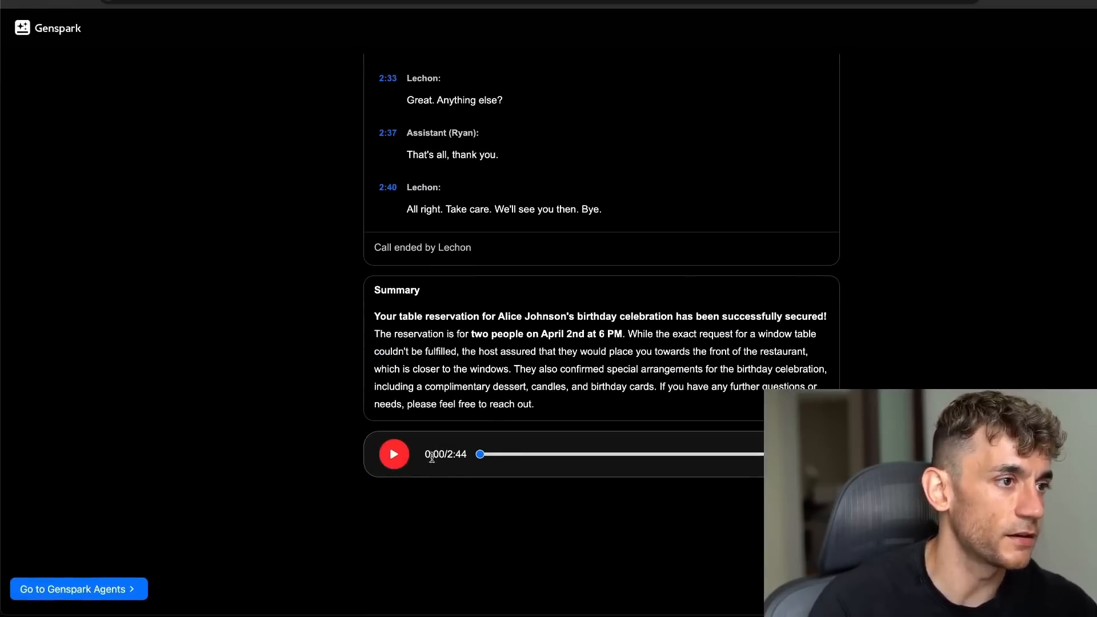
scroll(336, 394, up, 15)
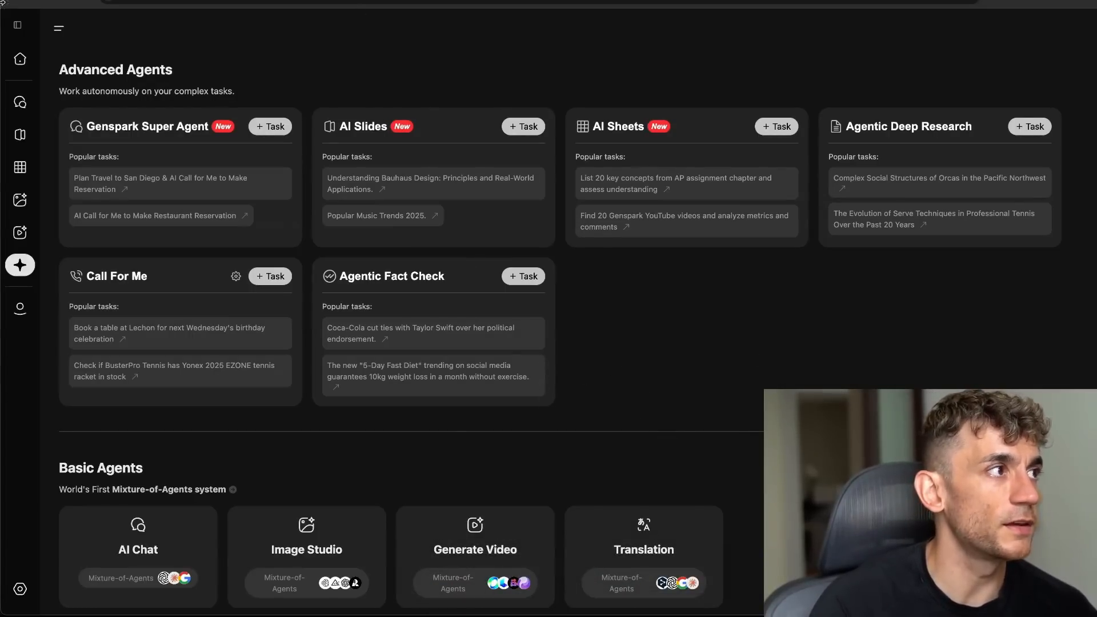
Browse the AI Slides, AI Sheets and Super Agent workspaces and the agents overview once more
click(20, 137)
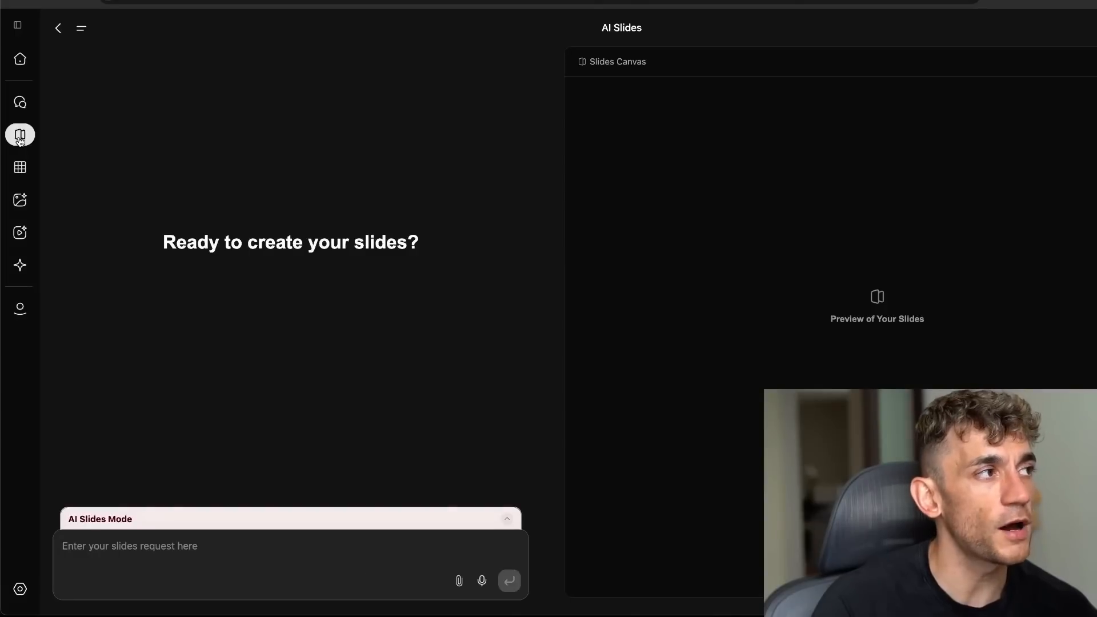
click(19, 168)
click(20, 143)
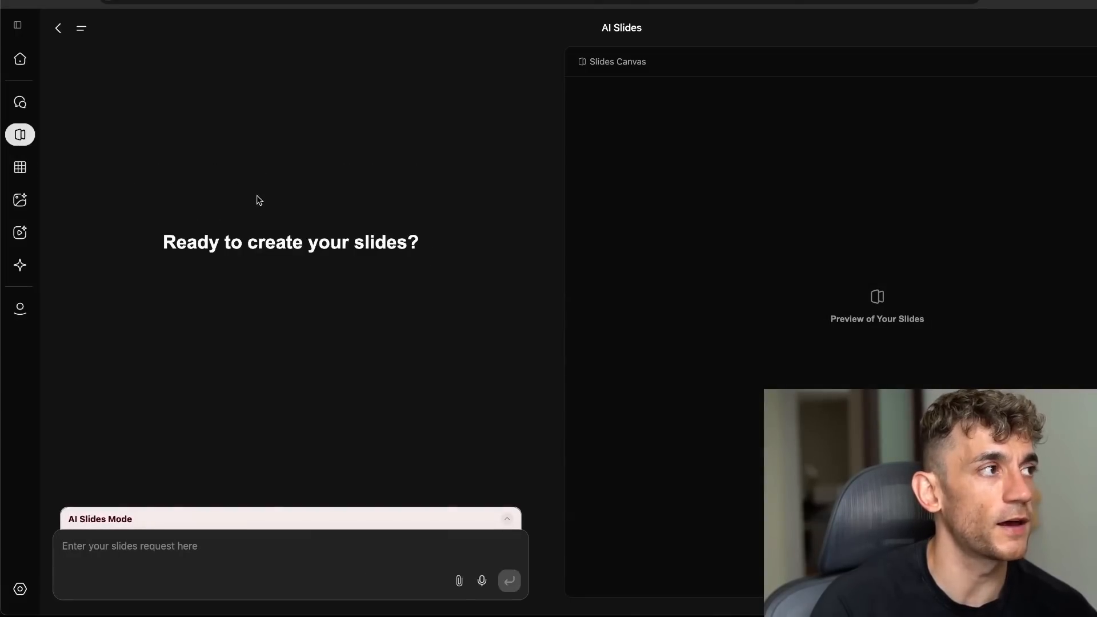
click(23, 59)
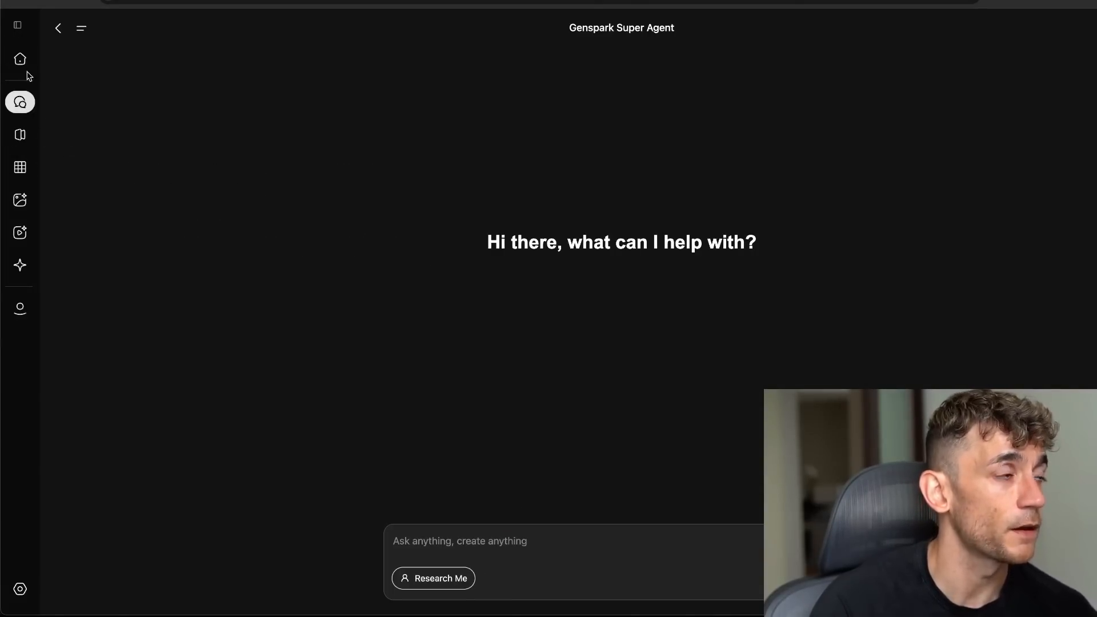
click(20, 308)
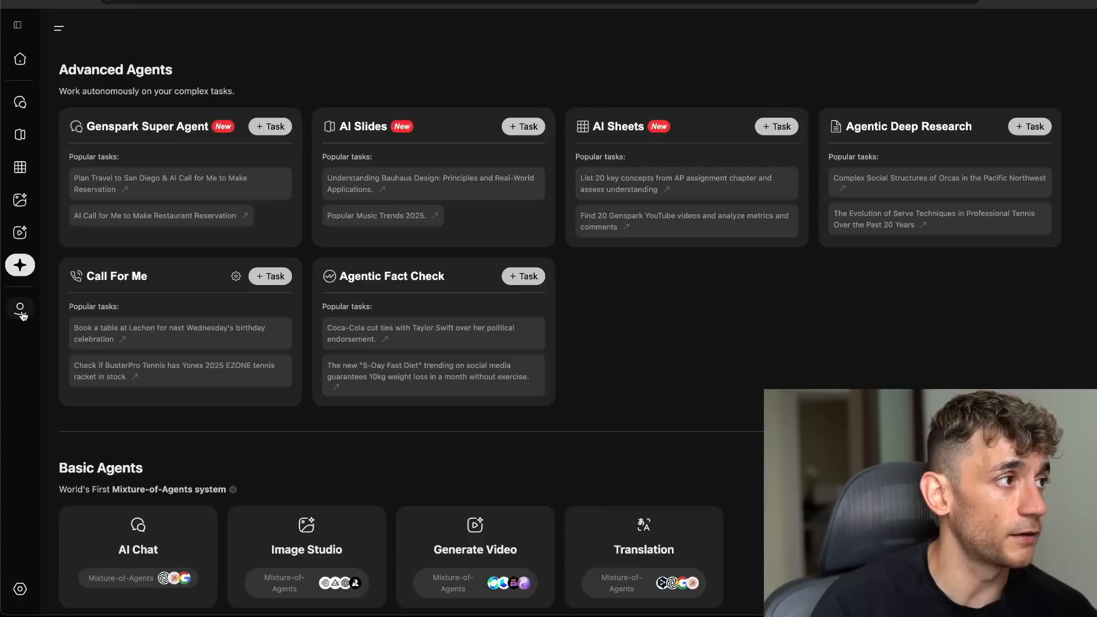
Find the Research Scout.New AI Super Agents chat in the history and review its original prompt, write-up and references
scroll(611, 412, down, 10)
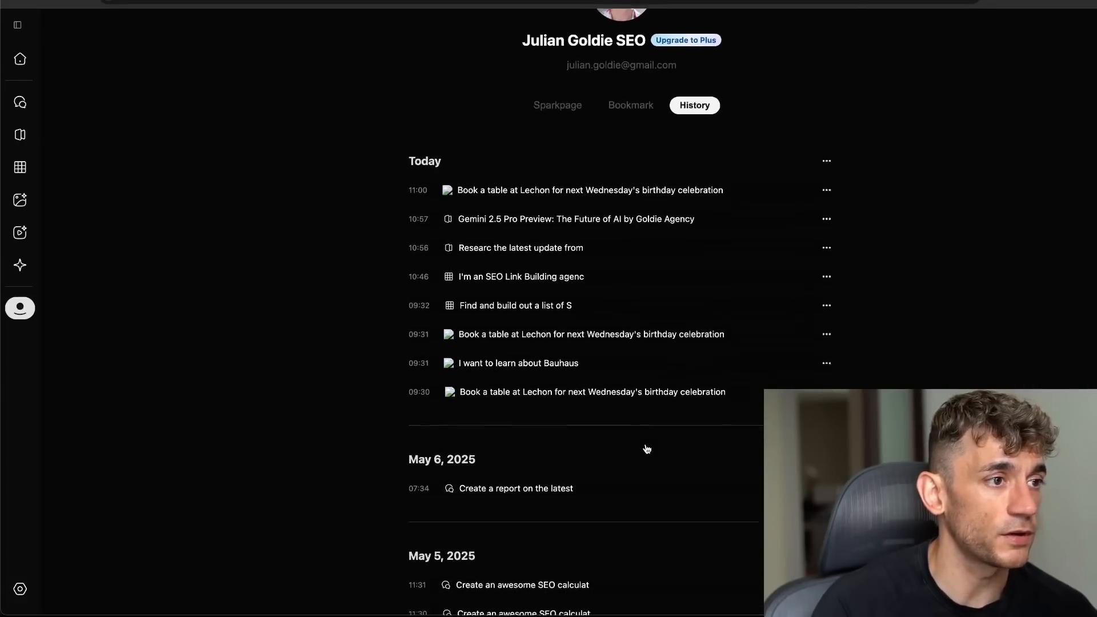
scroll(550, 370, down, 3)
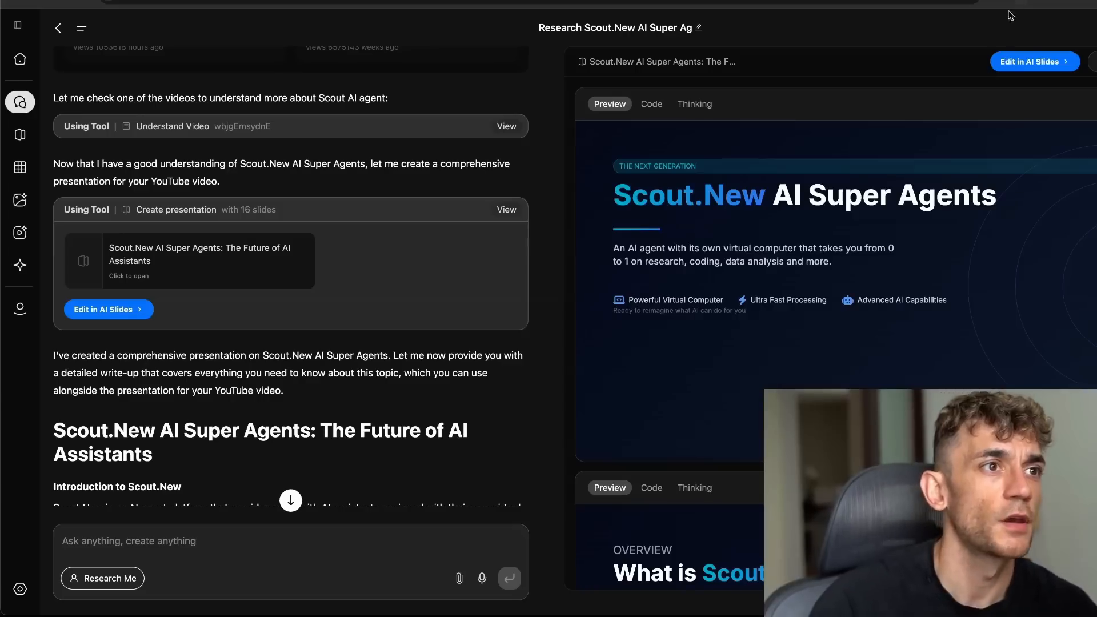
scroll(377, 360, down, 20)
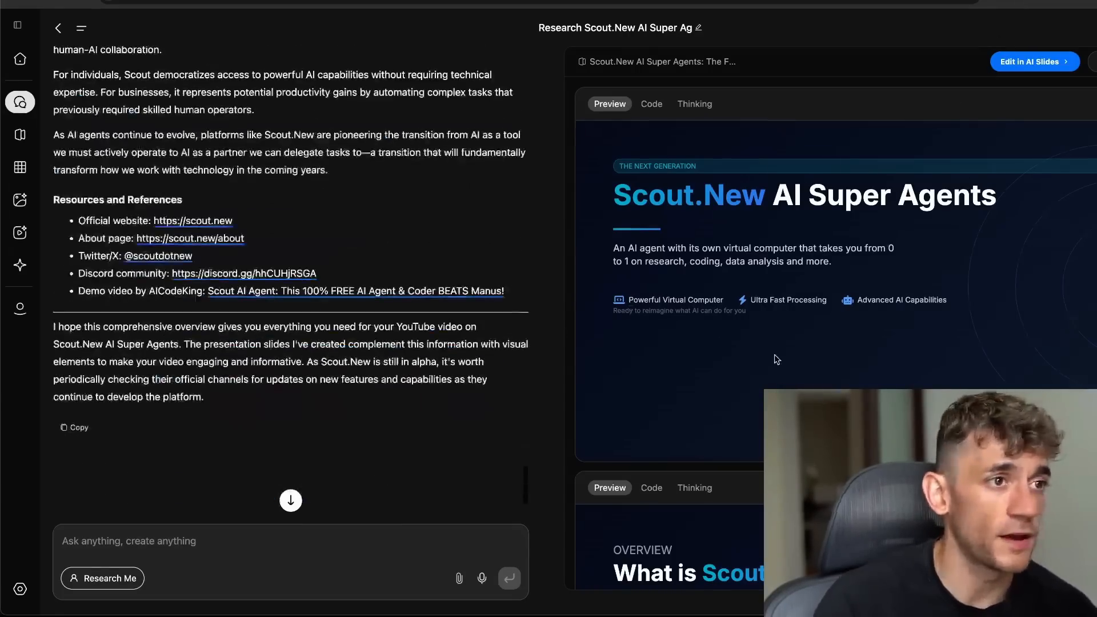
scroll(765, 365, down, 10)
scroll(766, 365, up, 10)
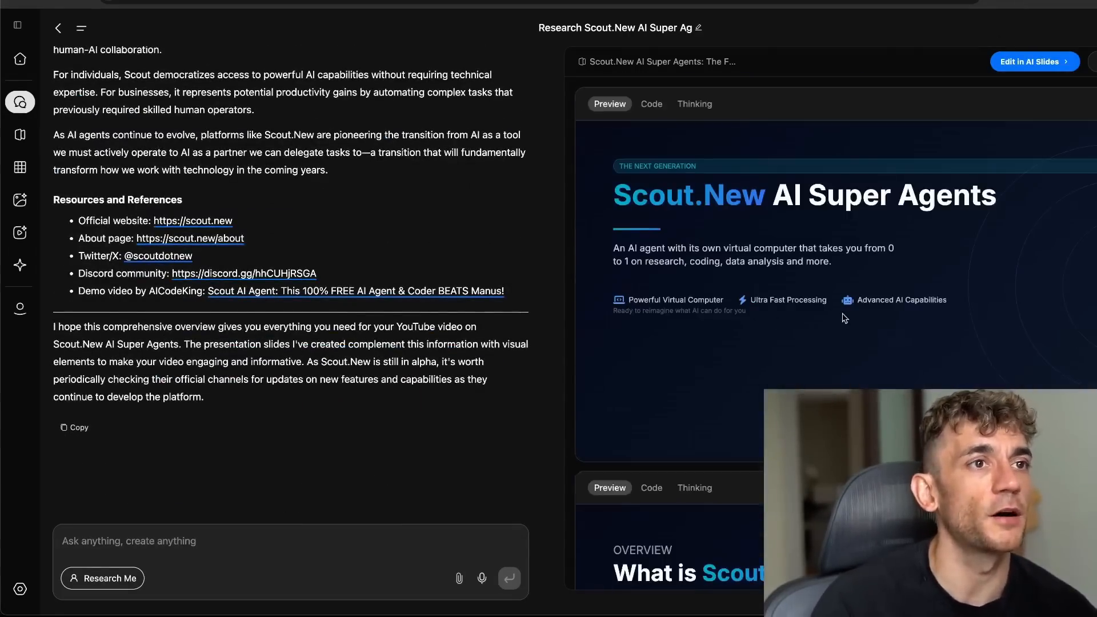
scroll(486, 236, up, 20)
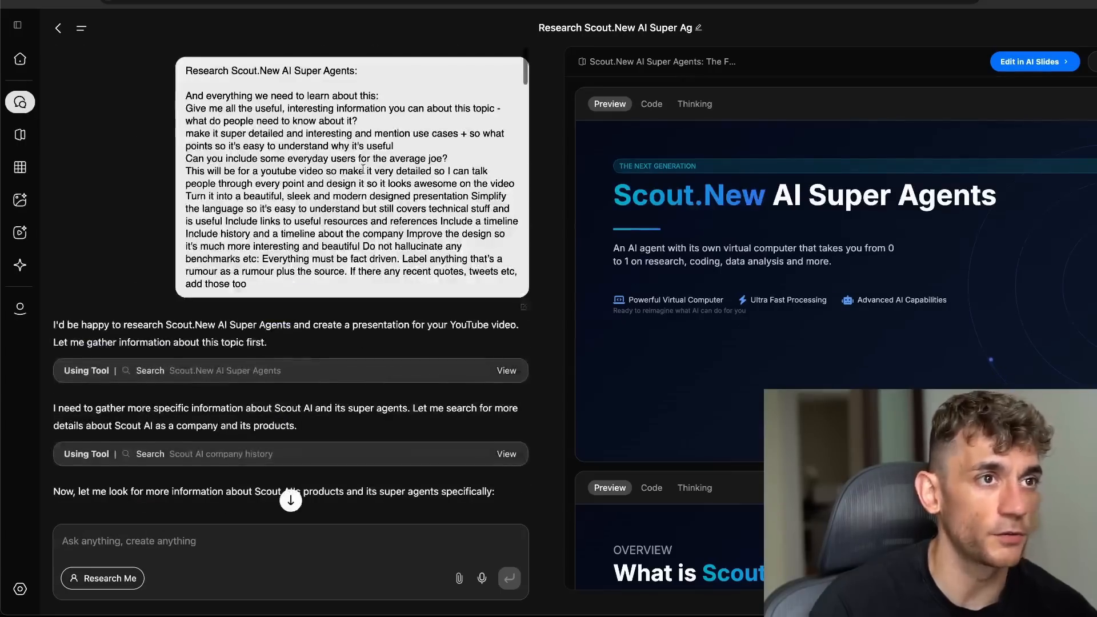
scroll(731, 221, down, 1)
scroll(732, 221, down, 5)
Open the full Scout.New AI Super Agents presentation and skim through all of its slides
click(1034, 61)
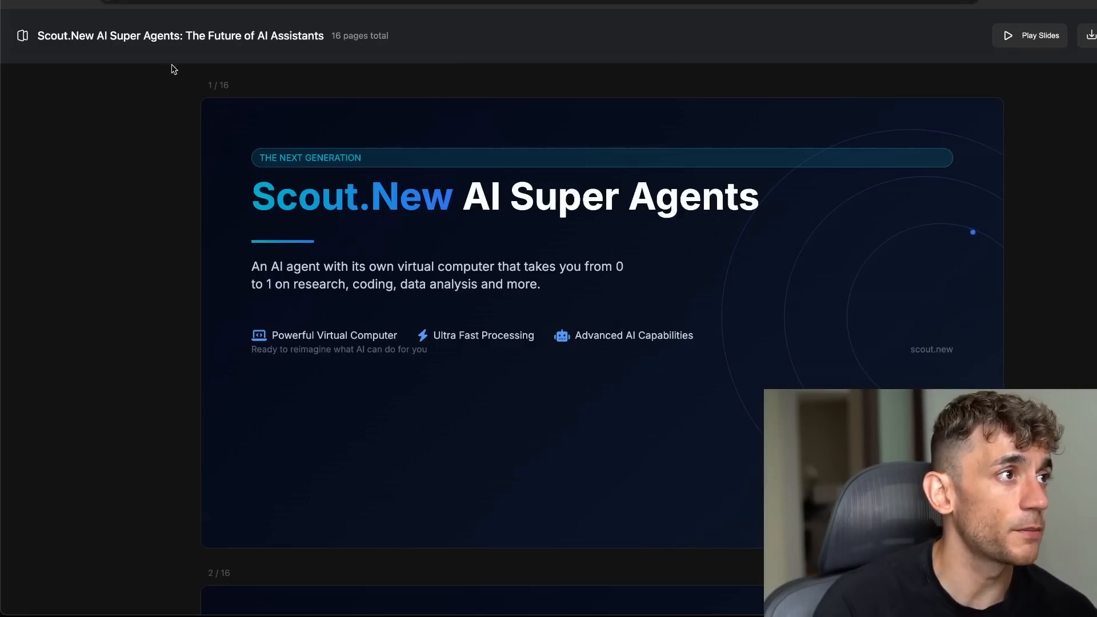
scroll(341, 268, down, 20)
scroll(332, 280, up, 20)
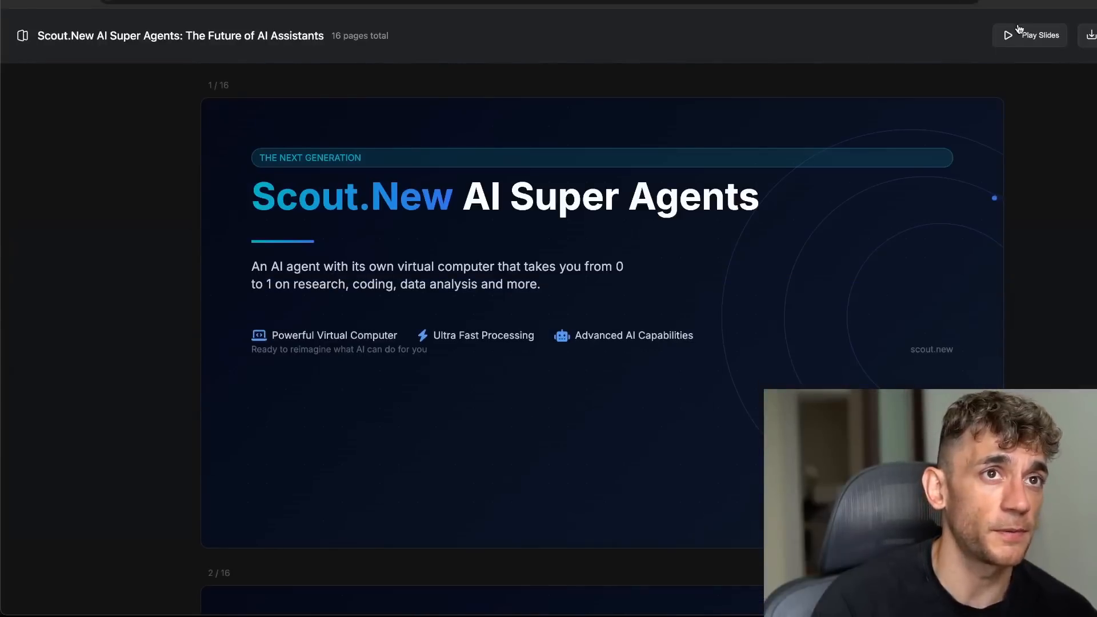
Play the Scout.New deck as a slideshow through its first few slides, exit it and show the download options
click(1019, 32)
key(Right)
key(Right)
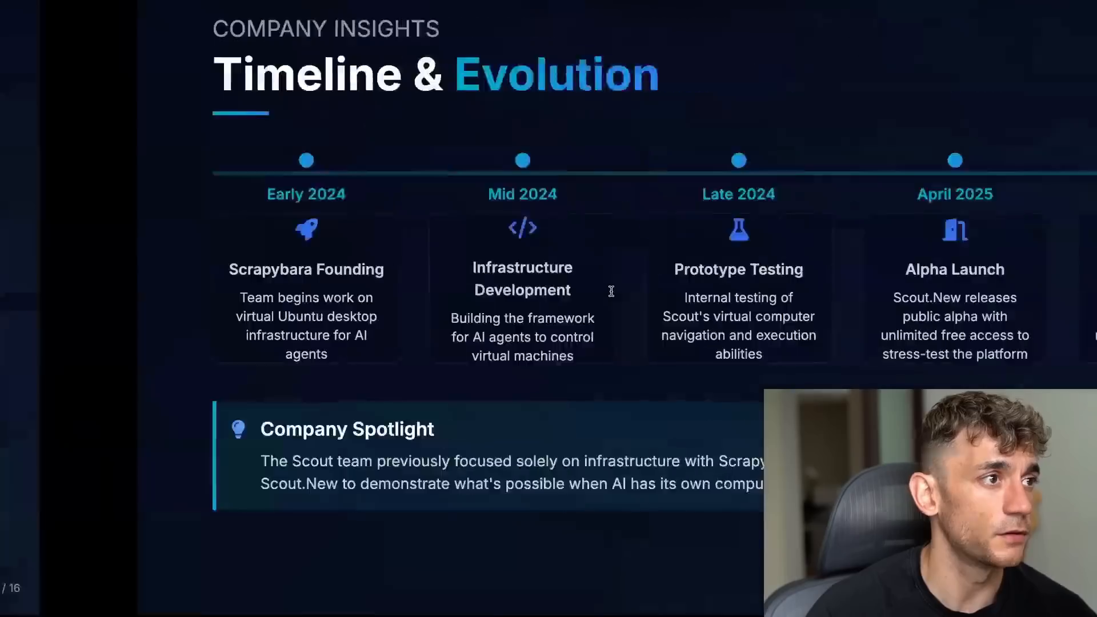
key(Right)
key(Right)
key(Escape)
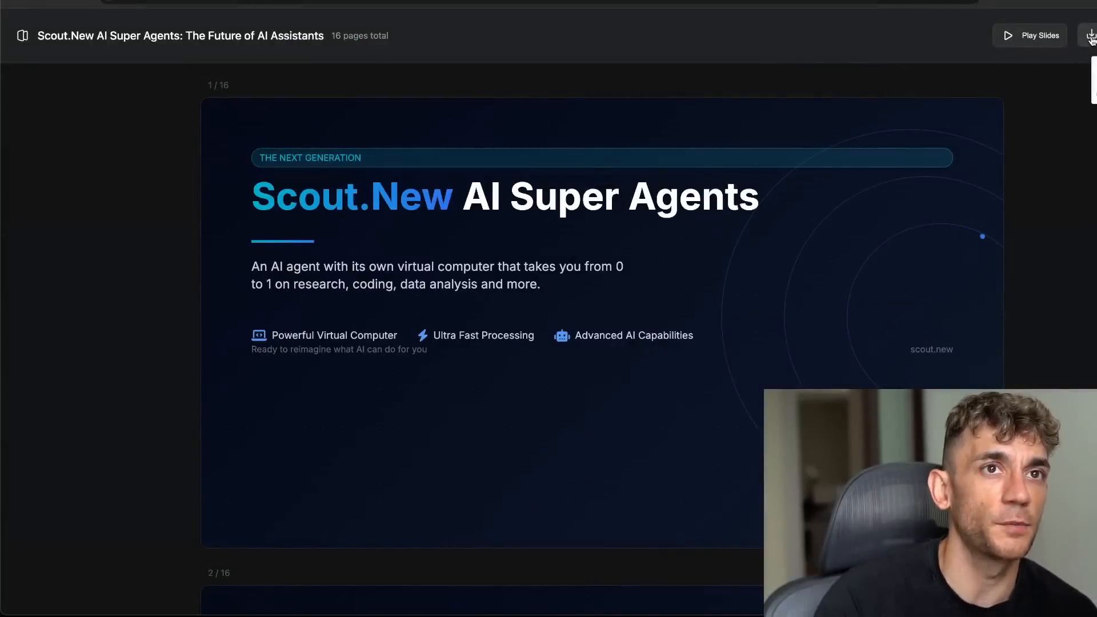
click(1090, 36)
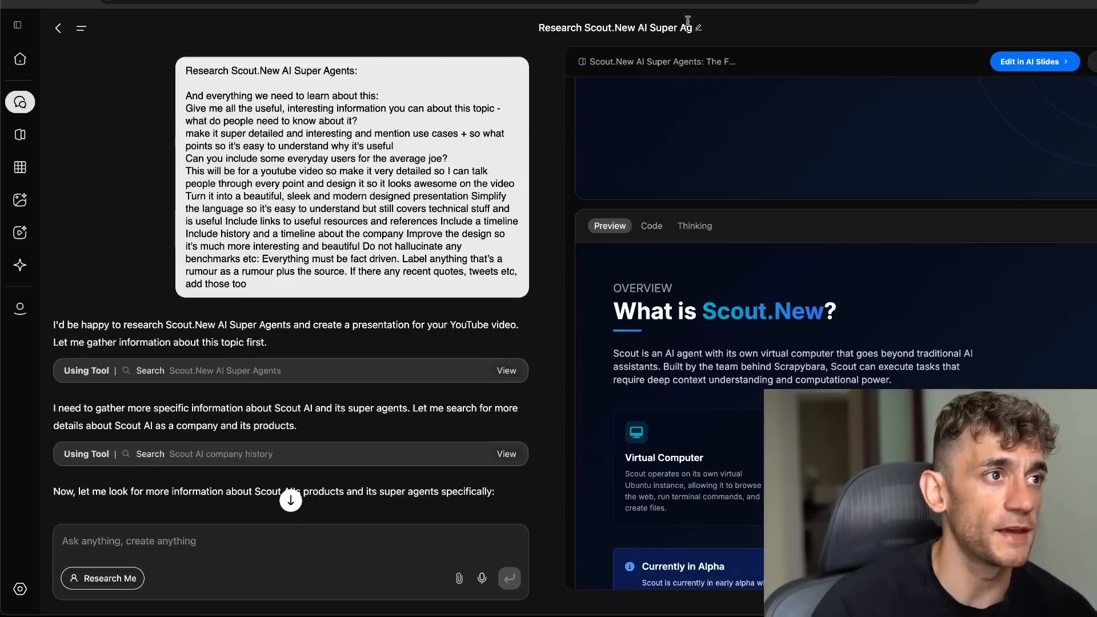
Open the Scout.New deck for editing in AI Slides and append random sample letters to "Scout.New" in the first slide's title
click(1005, 61)
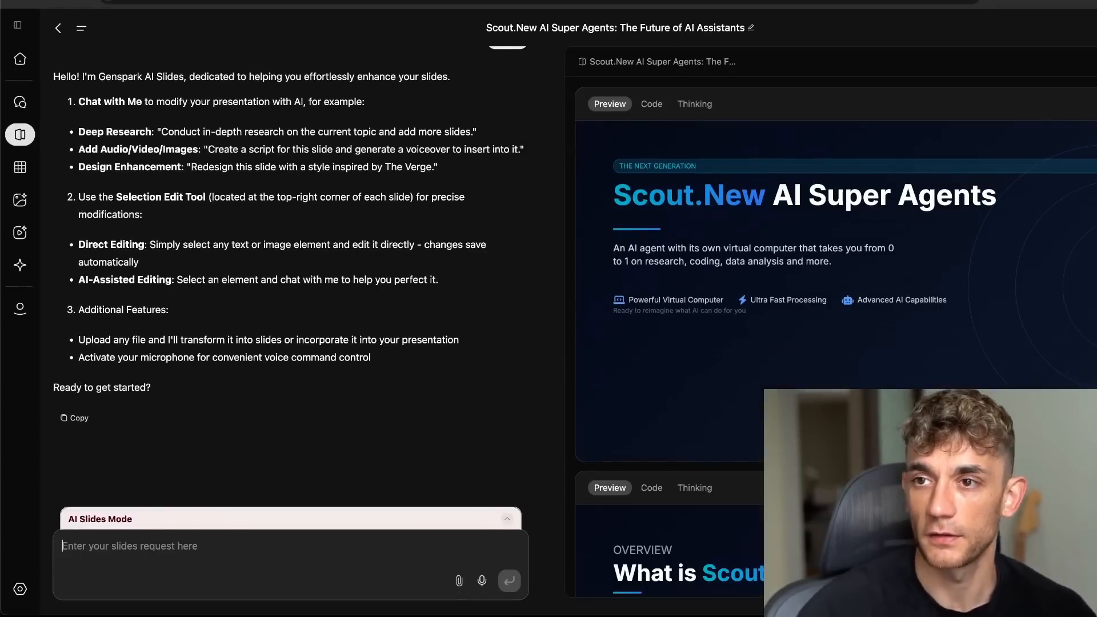
click(1079, 103)
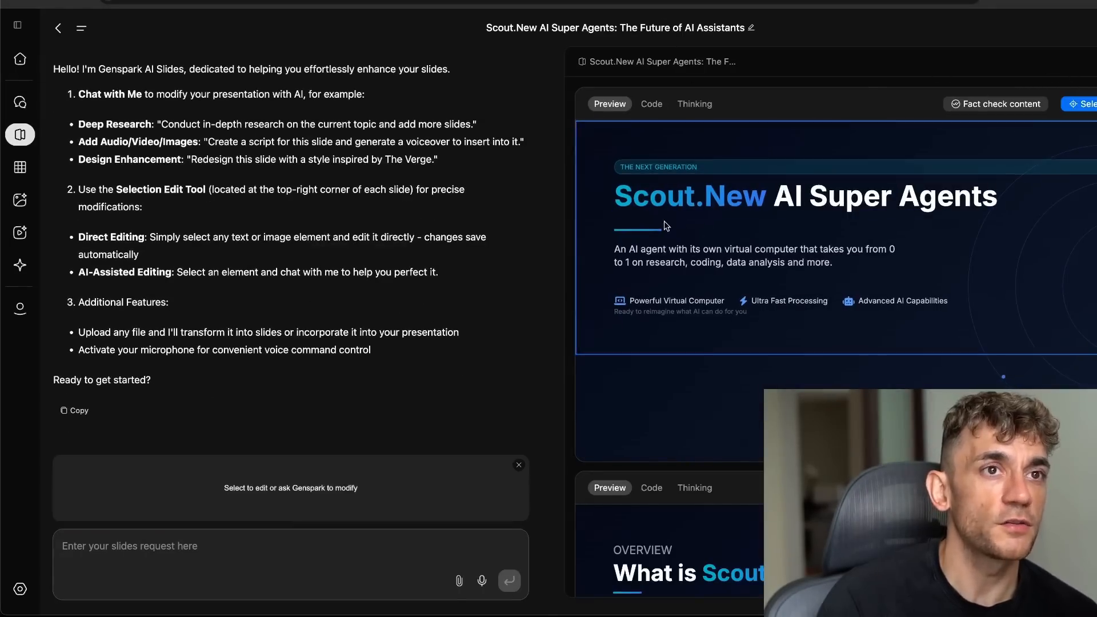
click(659, 196)
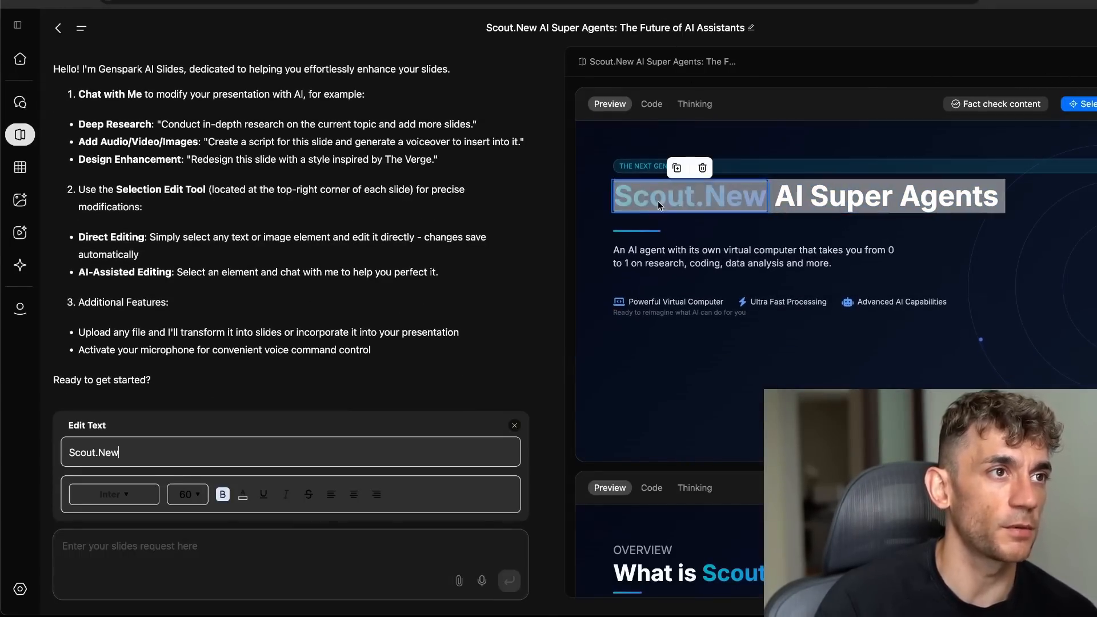
text(sadjfsalDJKLJFSDLAKJFAKSDL;FJLKADSJFLASJDFKL;ASDJFLKASDJFKLADSJFLSD)
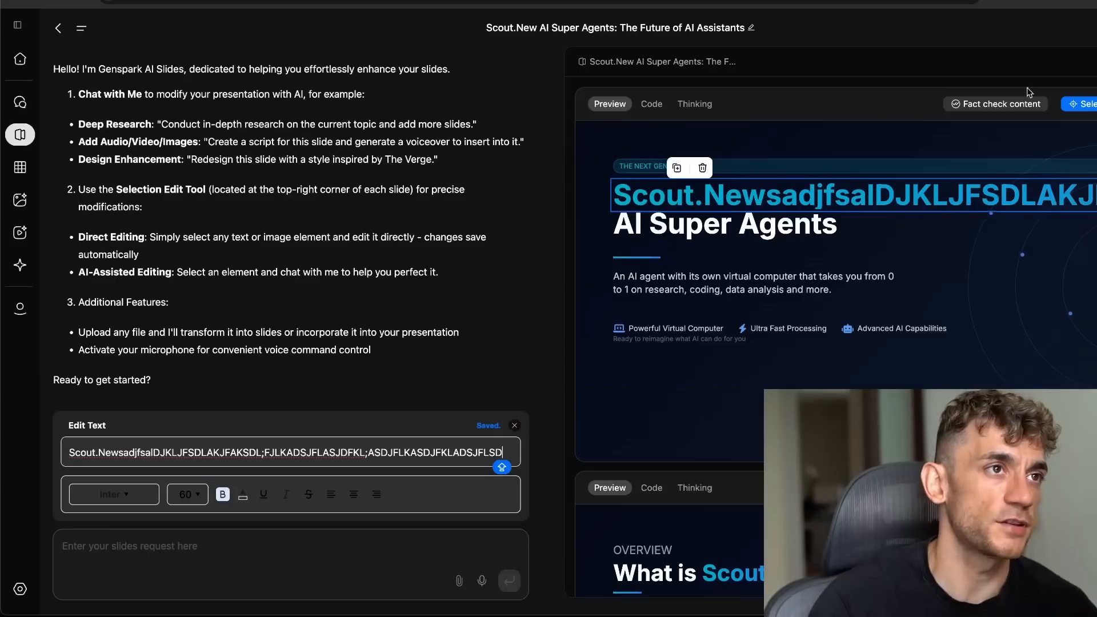
Bring up the fact-check request for page 1's content, and return to the Scout.New research chat
click(1028, 107)
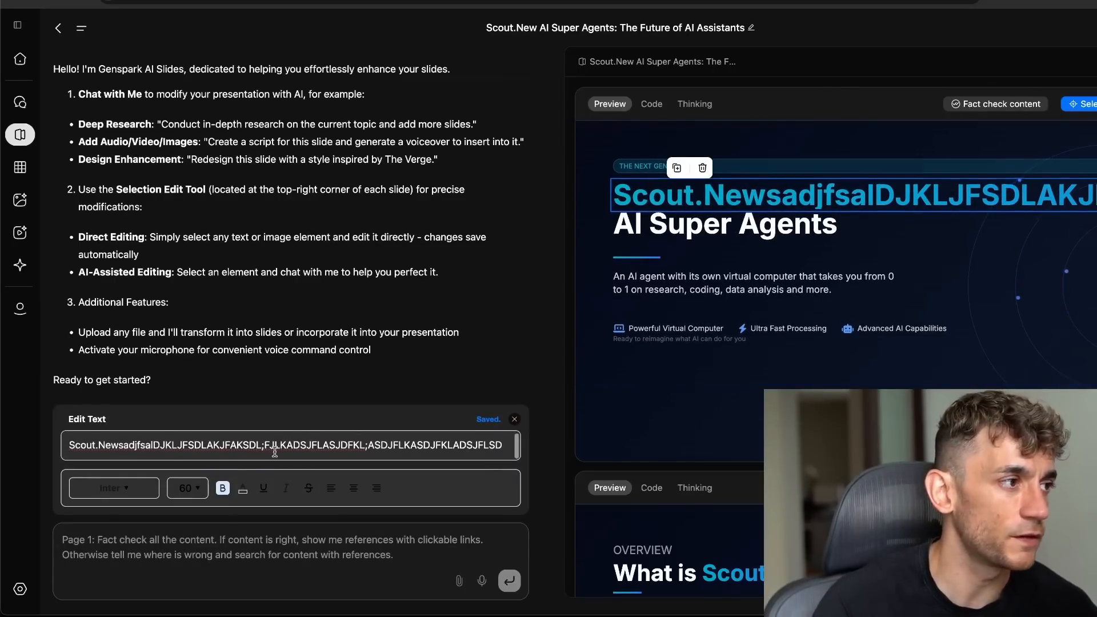
scroll(317, 420, up, 1)
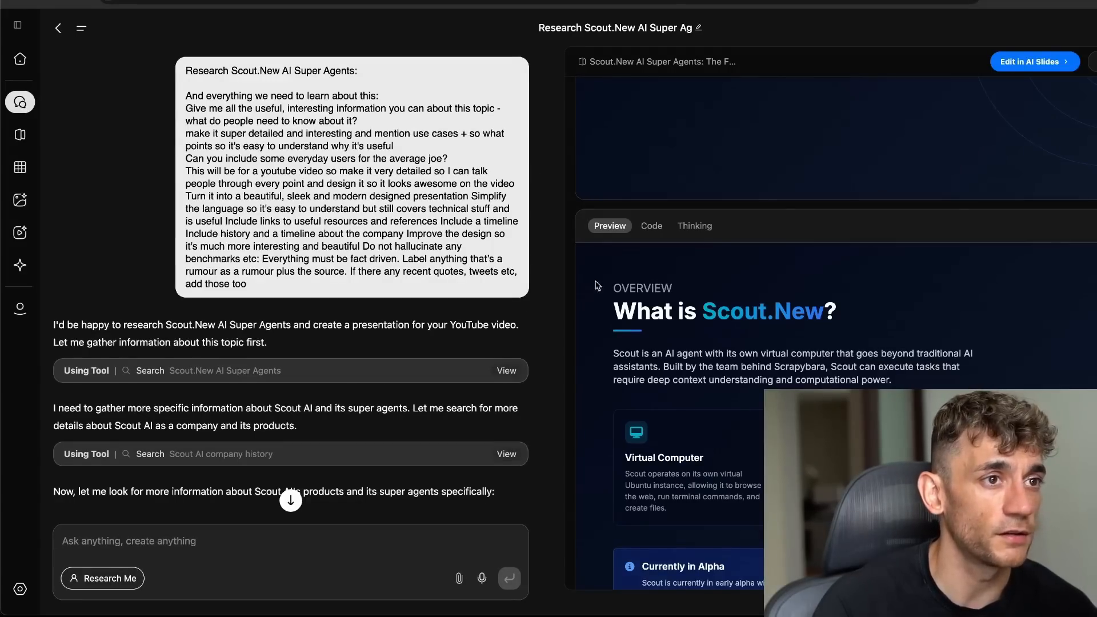
scroll(674, 240, up, 10)
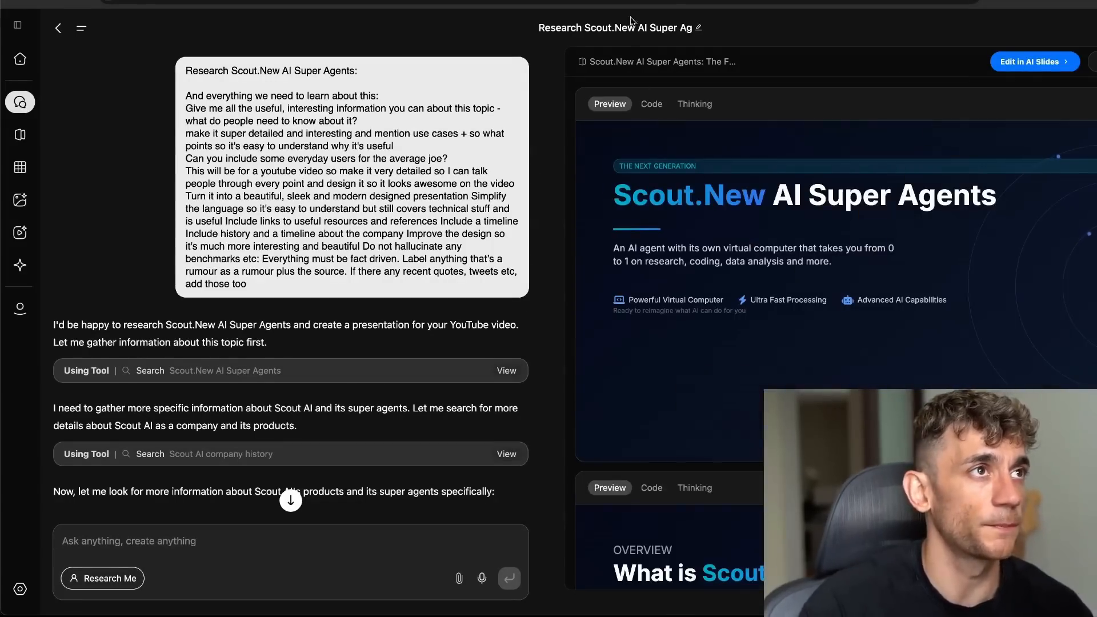
Revisit the task history, and open the Genspark home page to browse its feed
click(20, 308)
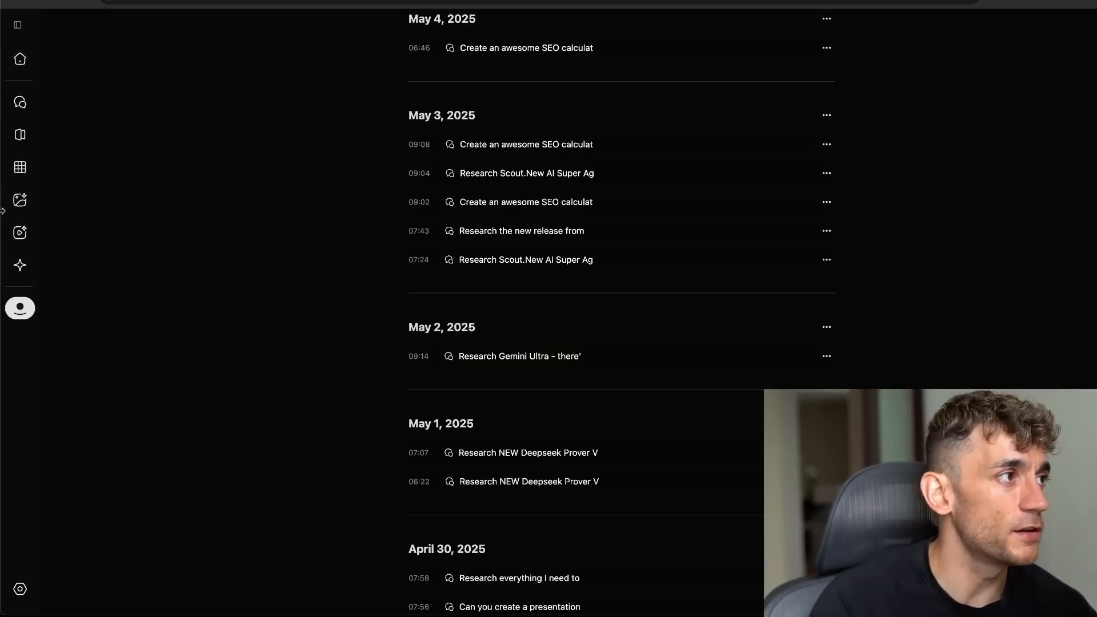
click(20, 61)
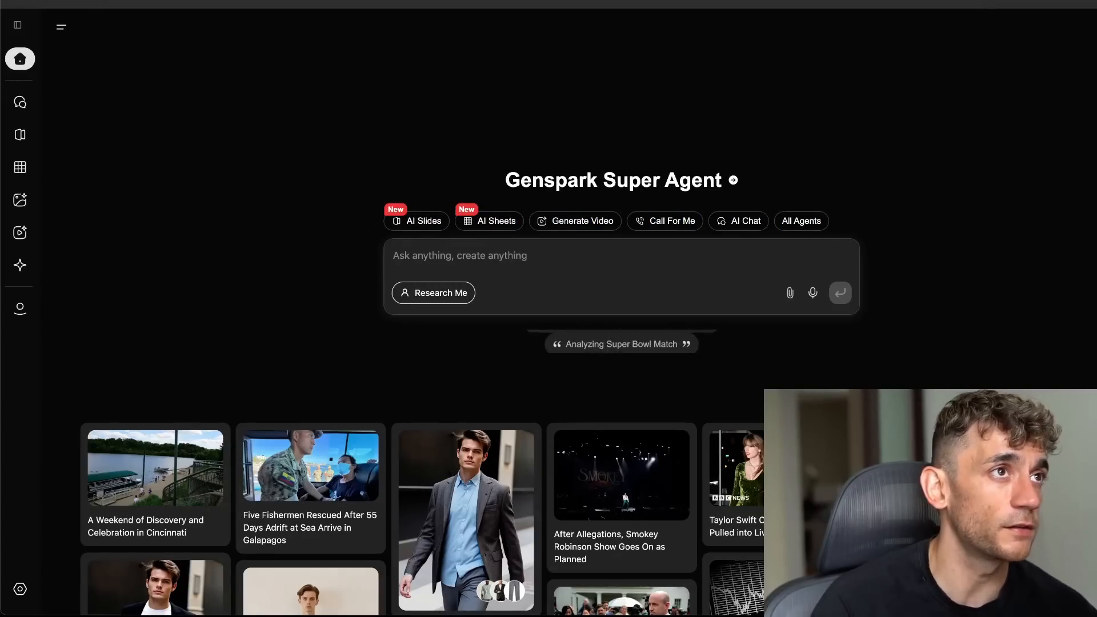
scroll(400, 200, down, 10)
scroll(425, 133, up, 10)
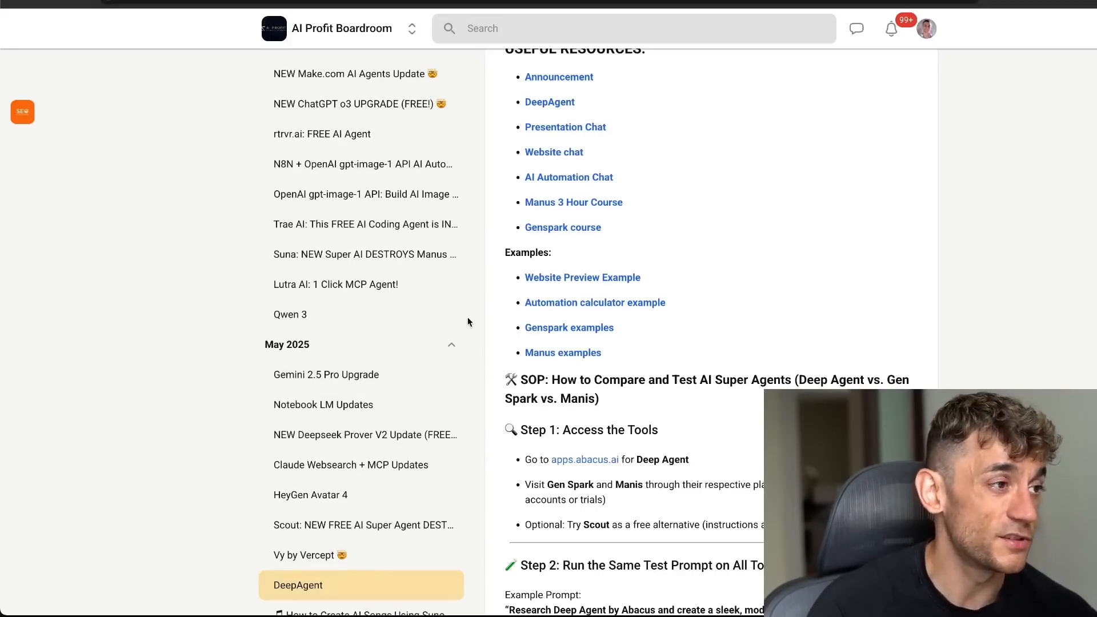
Switch to the AI Profit Boardroom community, skim the DeepAgent lesson and SOP list, and view the course overview and About page
scroll(466, 332, down, 3)
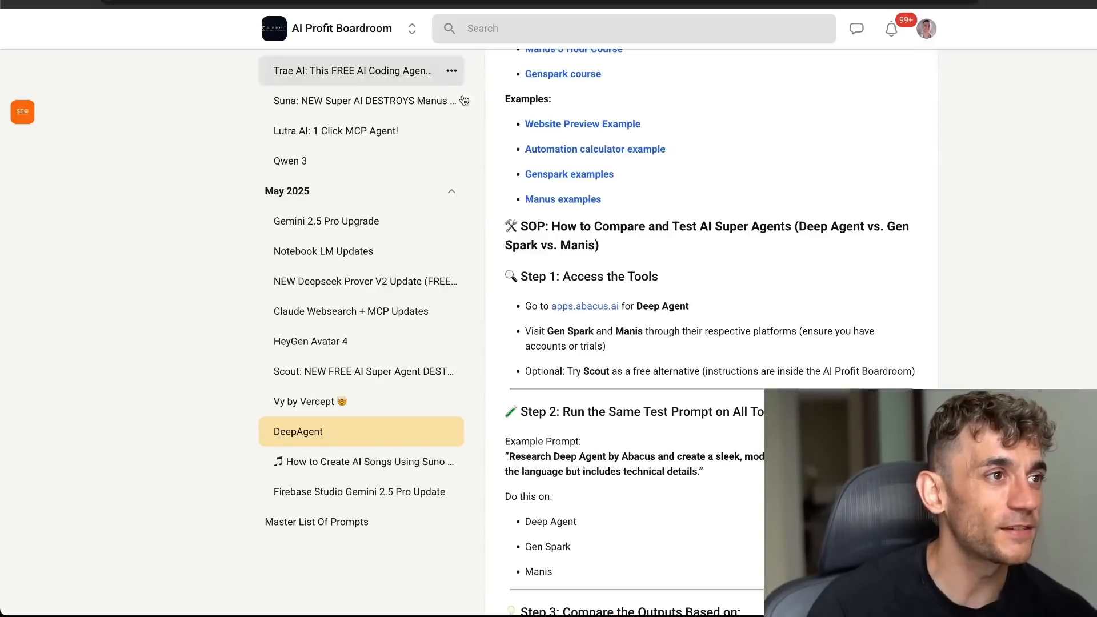
scroll(518, 148, up, 10)
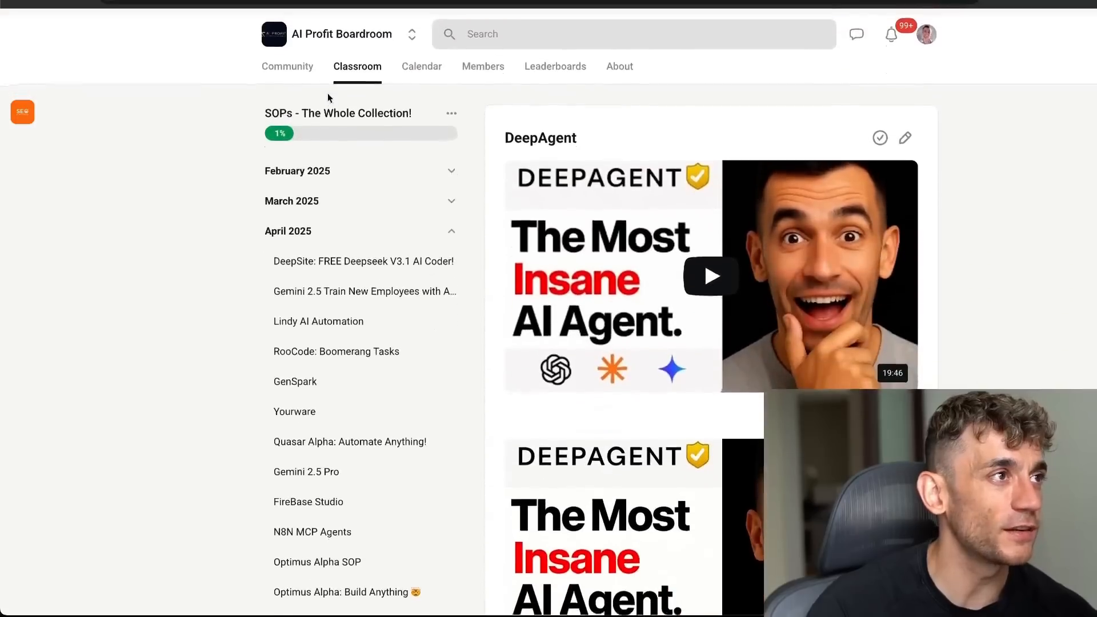
click(358, 67)
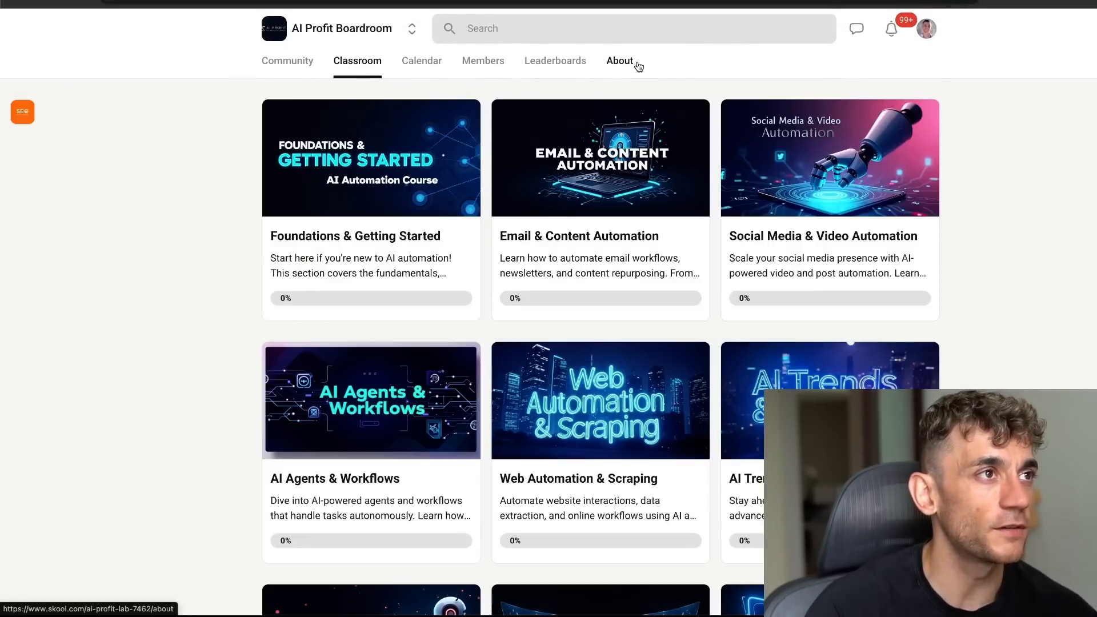
click(620, 60)
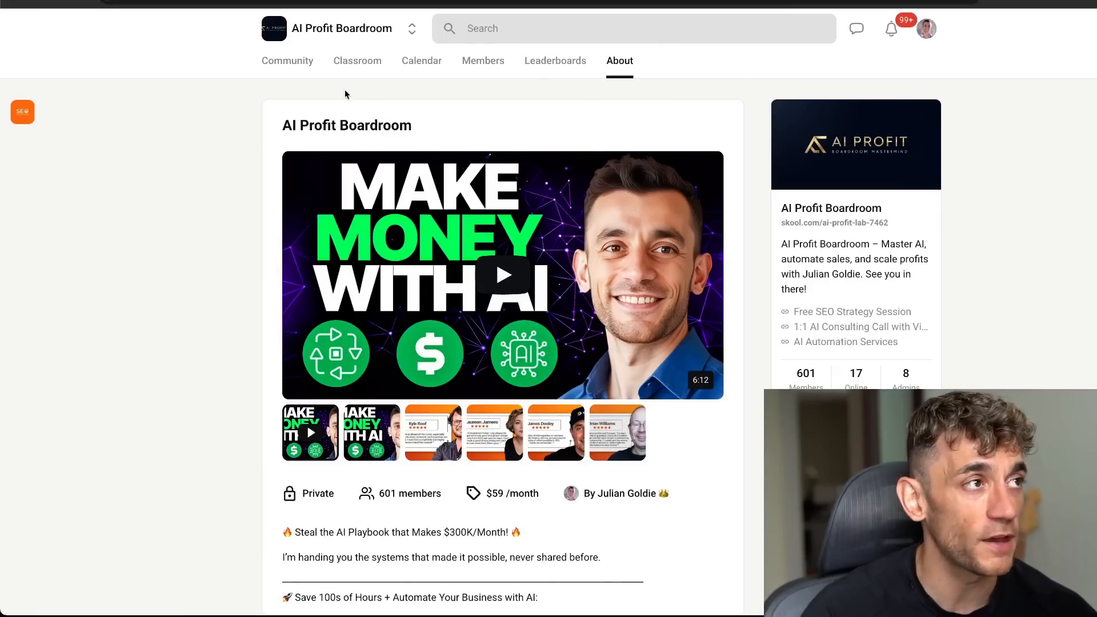
Browse the pinned posts and discussions in the AI Profit Boardroom community feed
click(312, 76)
scroll(254, 231, down, 10)
scroll(258, 237, up, 9)
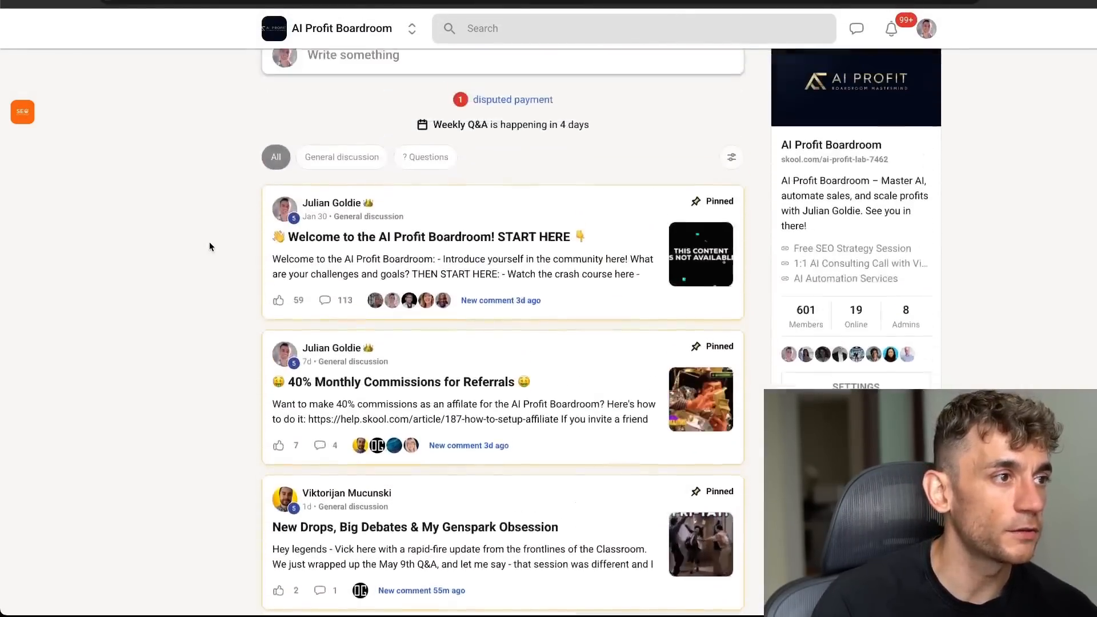
scroll(209, 245, down, 5)
scroll(226, 228, up, 7)
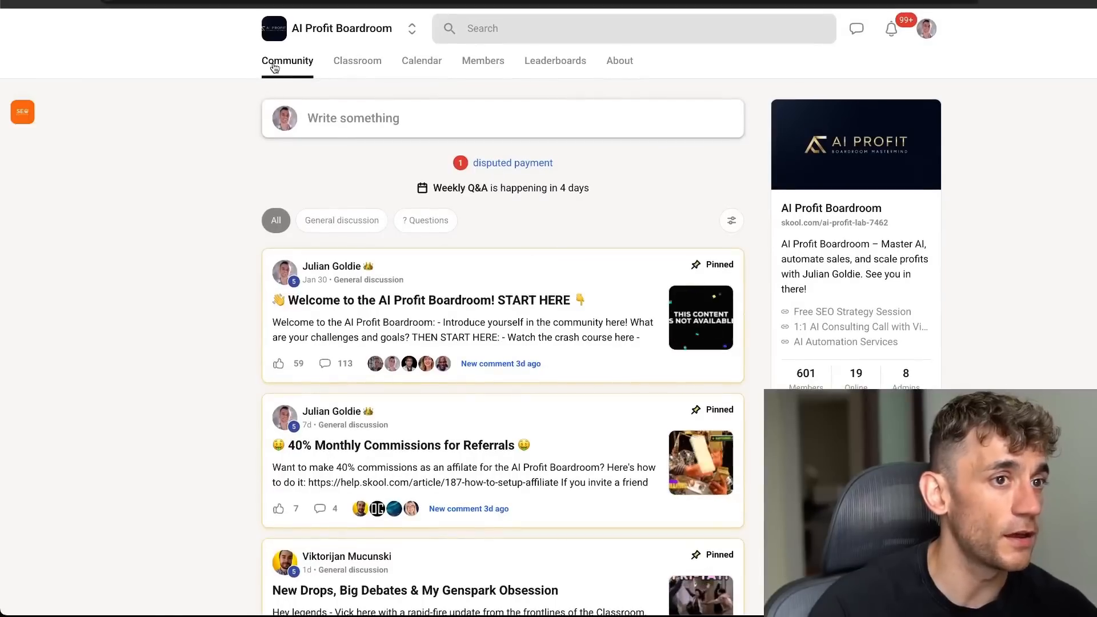
Browse the AI Profit Boardroom classroom courses and view the May 2025 calendar of Weekly Q&A sessions
click(365, 63)
scroll(553, 166, down, 8)
scroll(553, 166, up, 8)
click(420, 63)
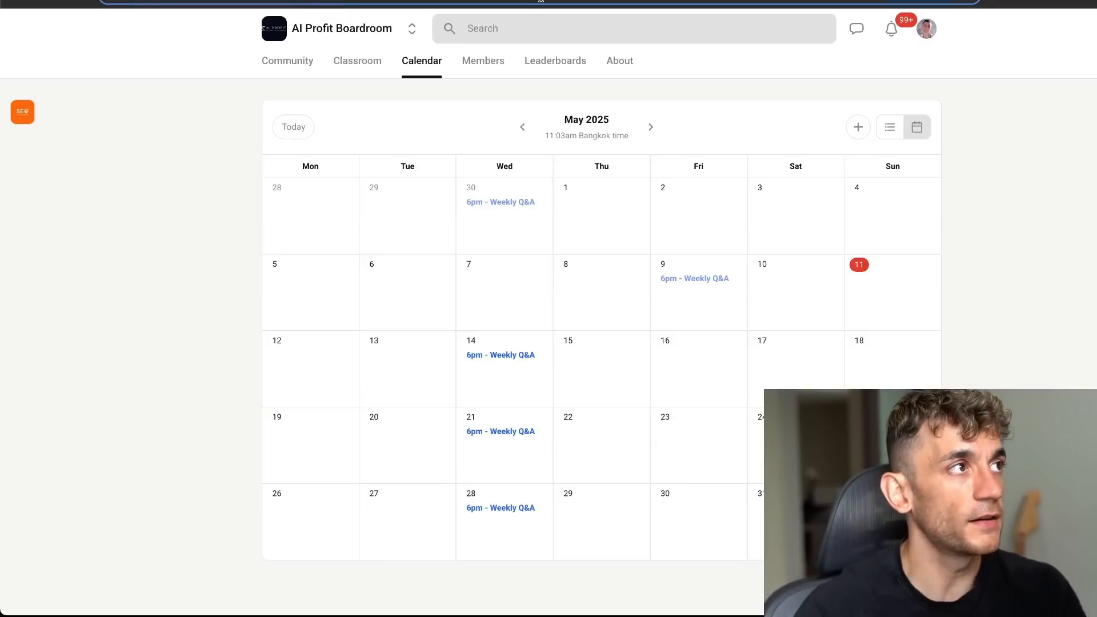
Open the Free SEO Strategy Session page at go.juliangoldie.com/strategy-session
click(540, 2)
text(GO.juliangoldie.com/register)
key(BackSpace)
key(BackSpace)
key(BackSpace)
key(BackSpace)
key(BackSpace)
key(BackSpace)
key(BackSpace)
key(BackSpace)
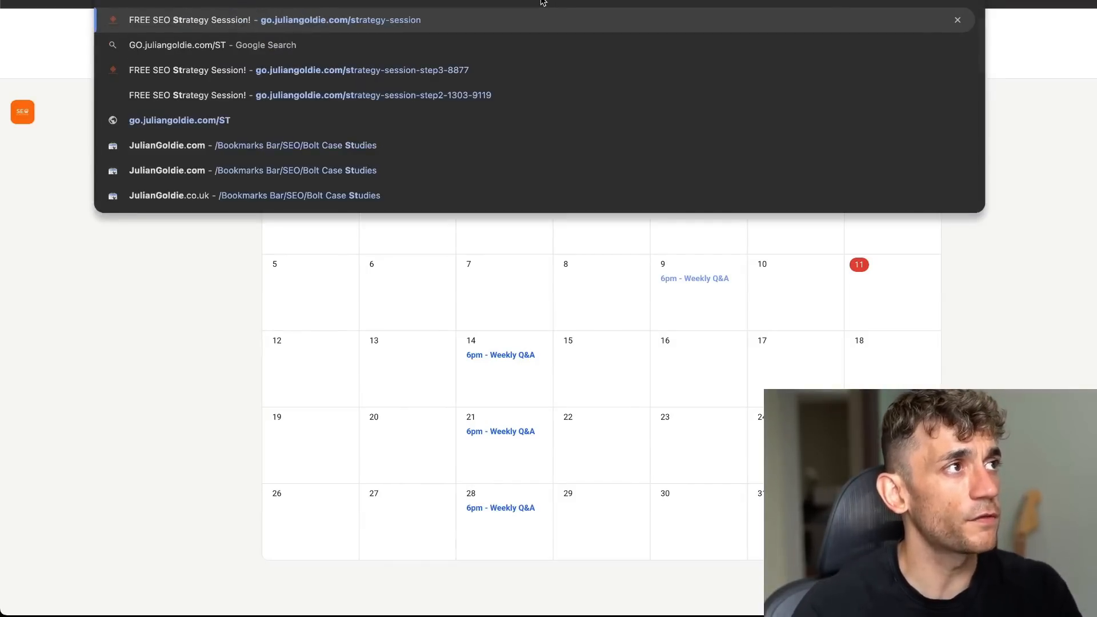
key(Escape)
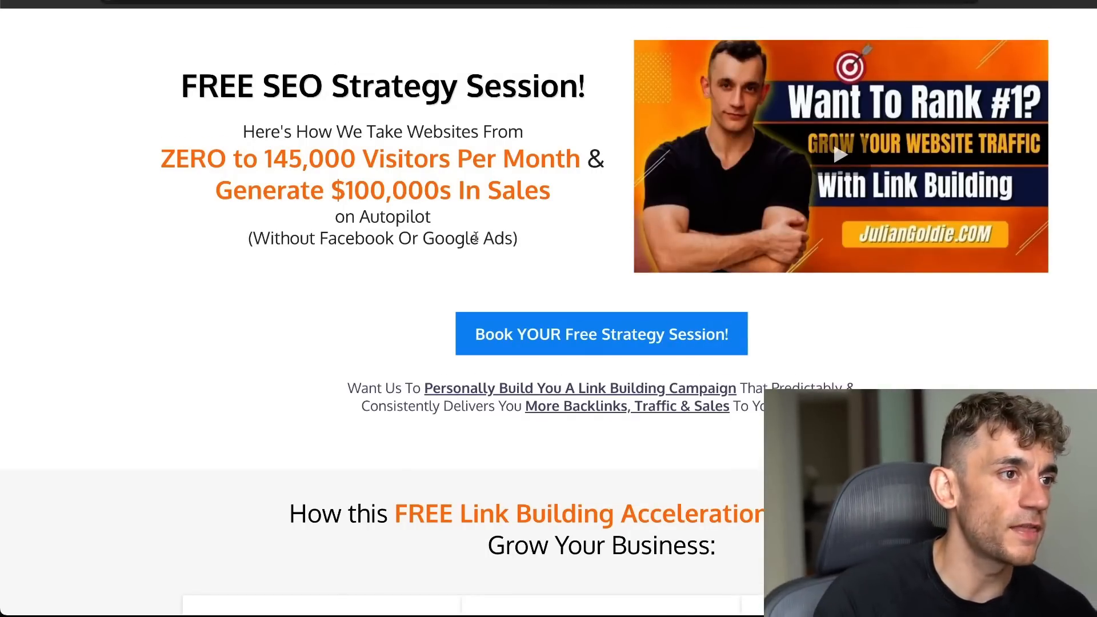
Review the strategy session page's offer, session benefits and client testimonials
scroll(475, 237, down, 15)
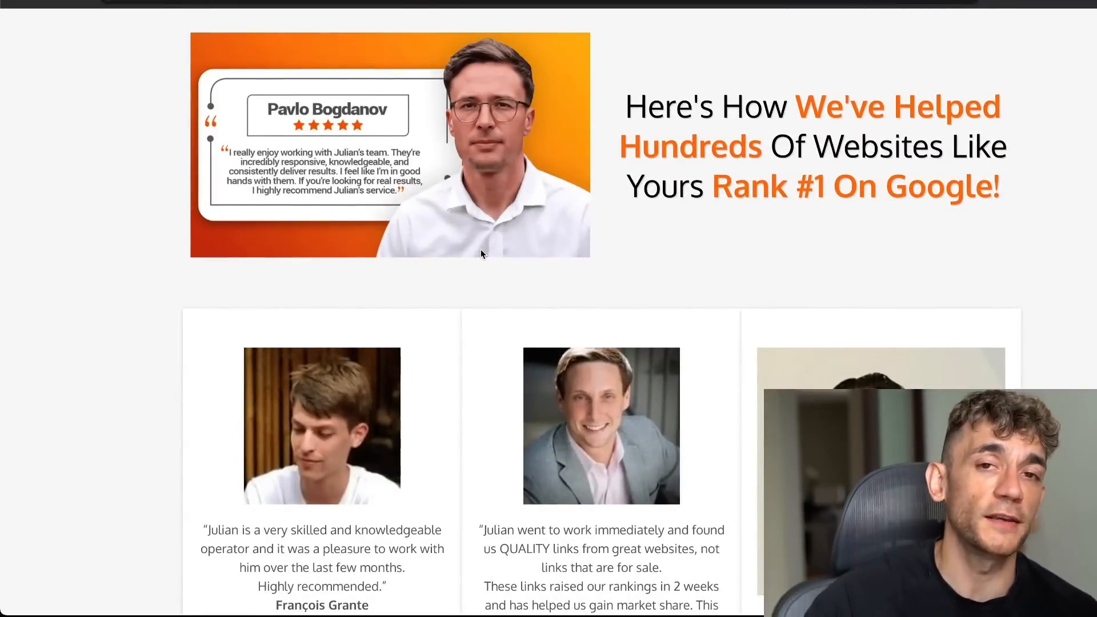
scroll(597, 203, down, 1)
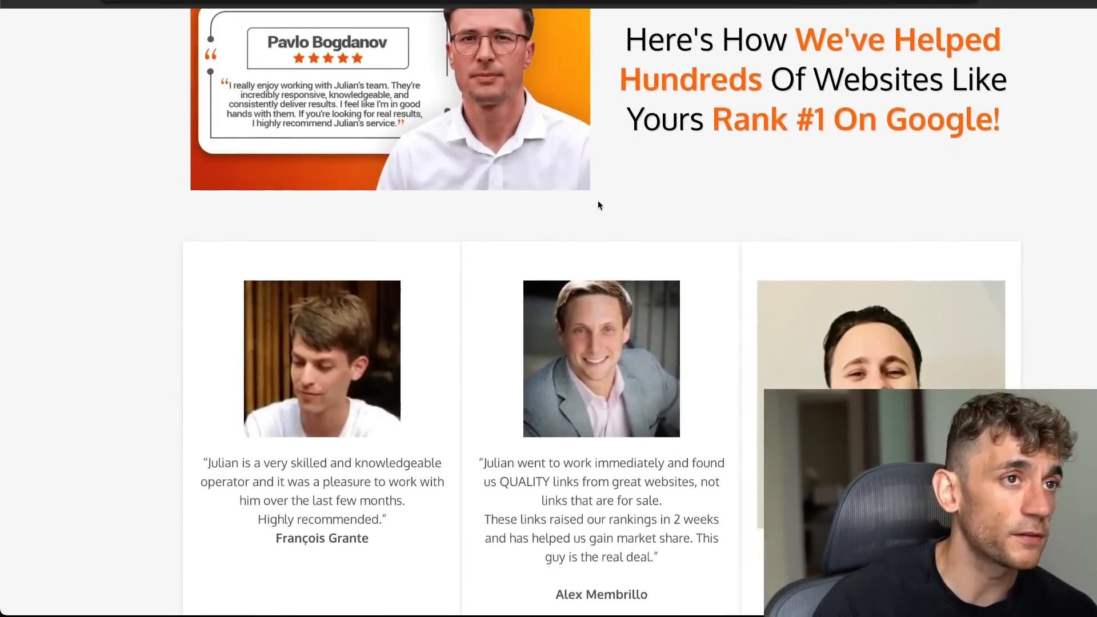
scroll(599, 211, down, 2)
scroll(601, 214, down, 1)
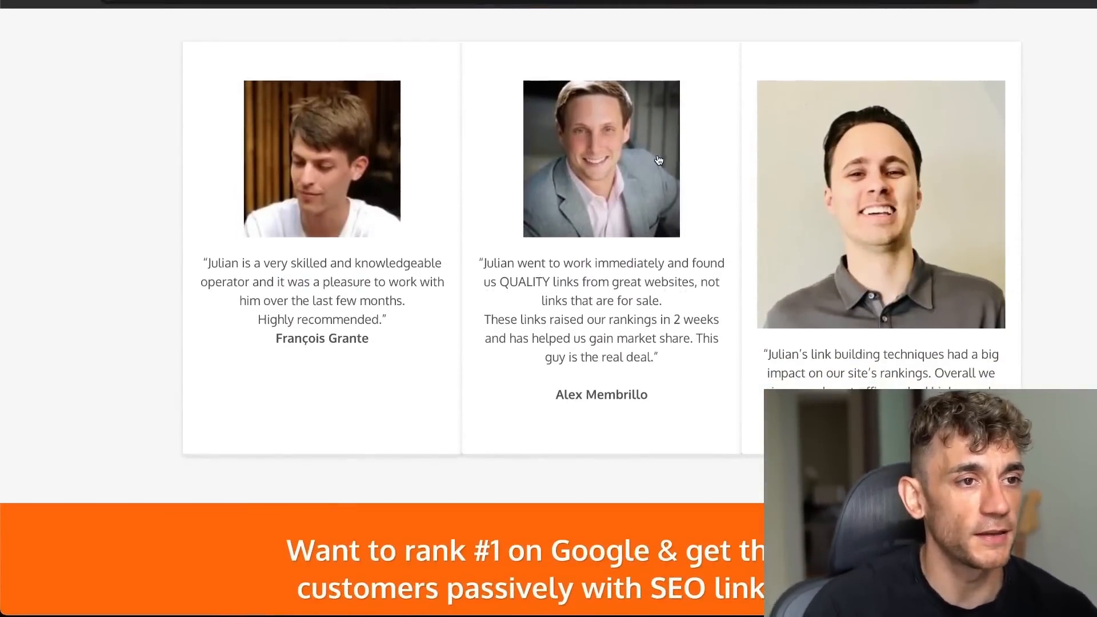
scroll(656, 174, down, 15)
scroll(640, 170, up, 20)
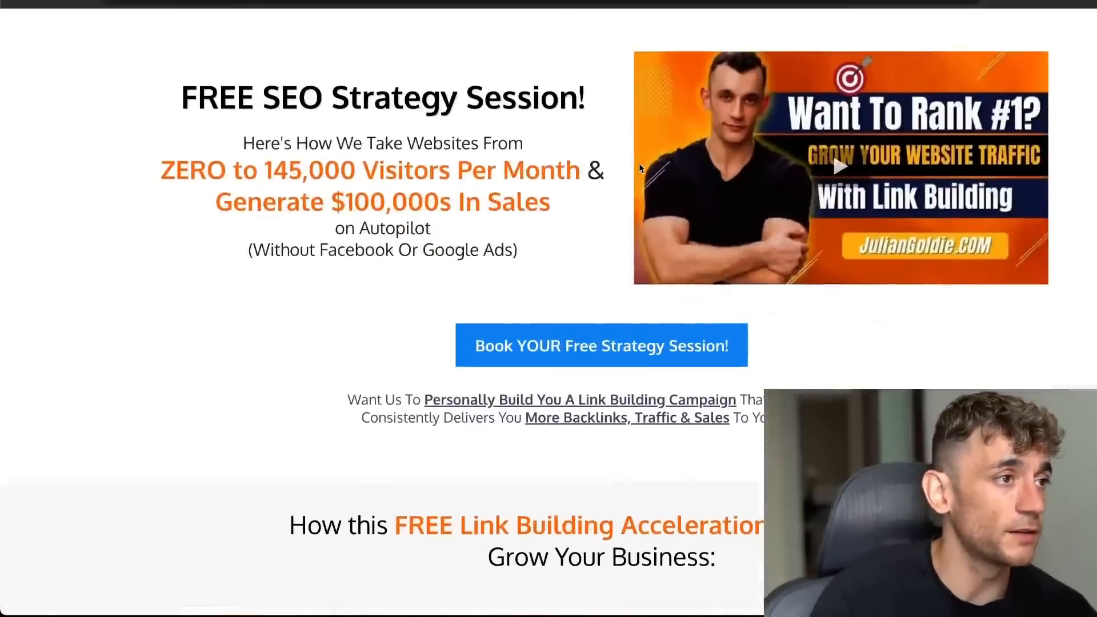
scroll(625, 372, down, 15)
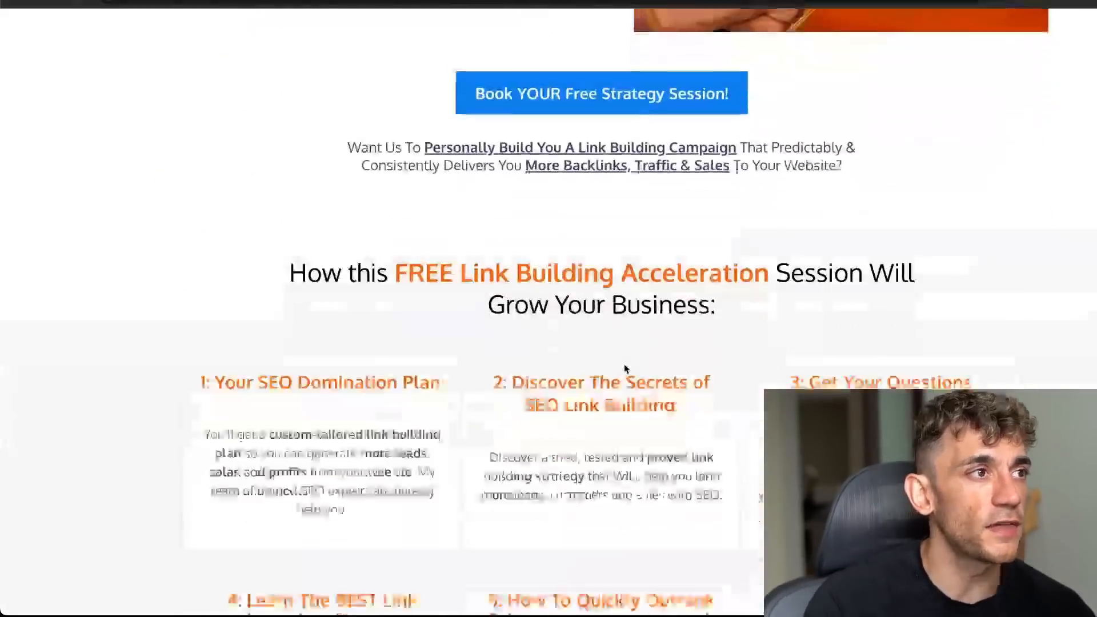
scroll(658, 364, up, 20)
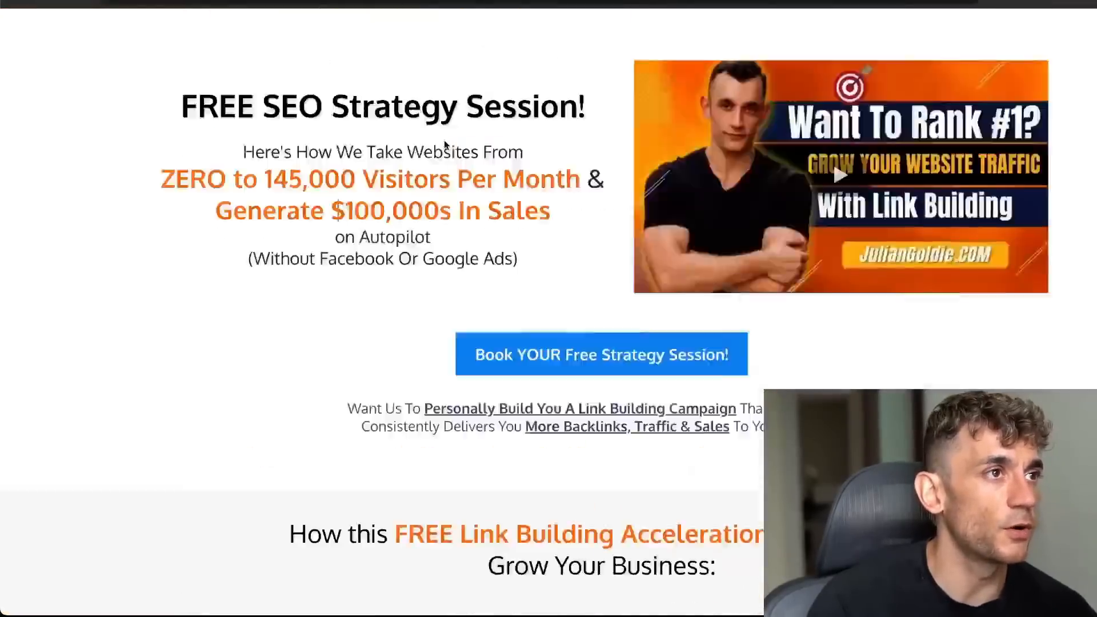